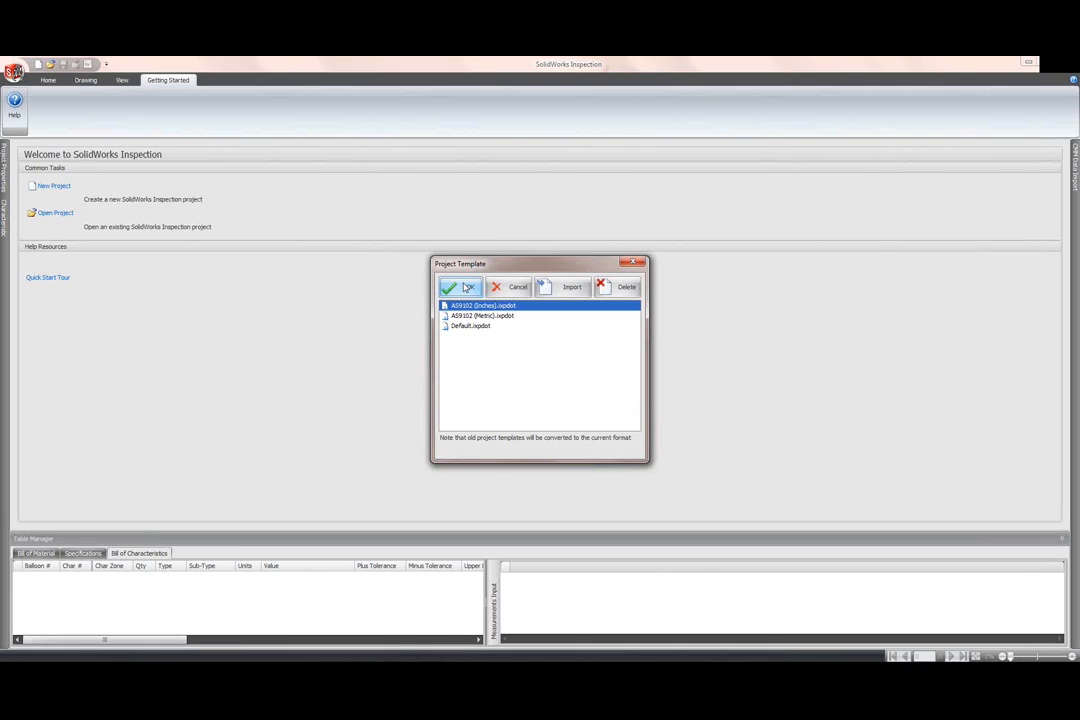
Step: Accept the AS9102 (Inches) template and open LOWER PLATE - A2.PDF from SWInspection_demo > Standalone
{"action": "left_click", "coordinate": [466, 287]}
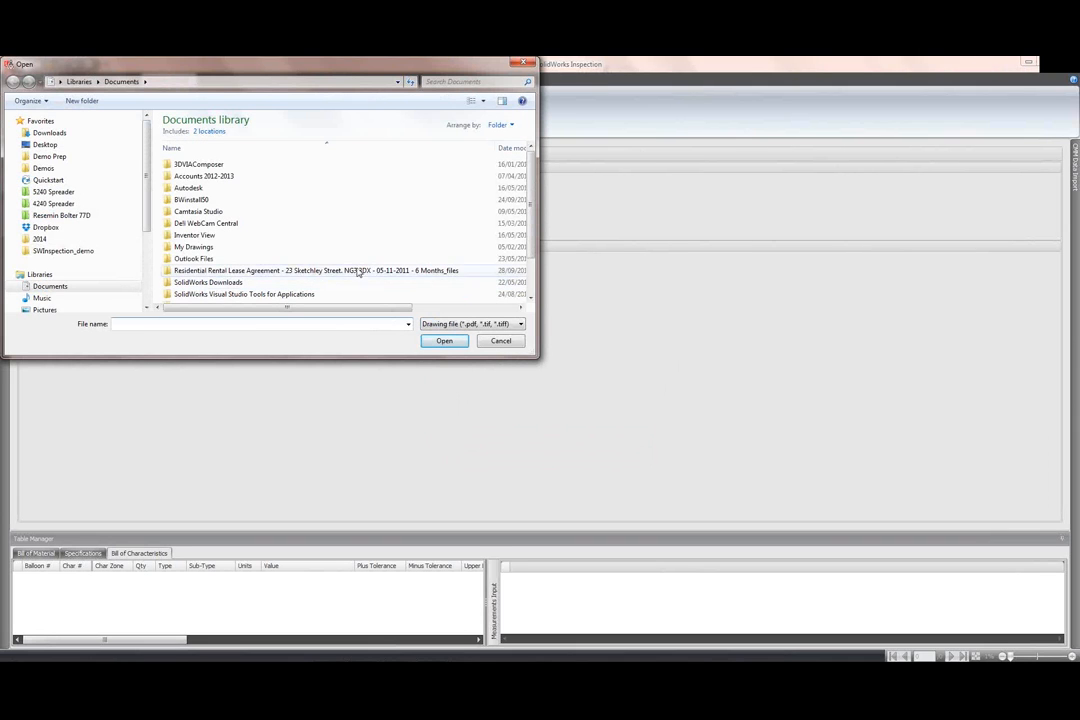
{"action": "left_click", "coordinate": [100, 251]}
{"action": "double_click", "coordinate": [200, 147]}
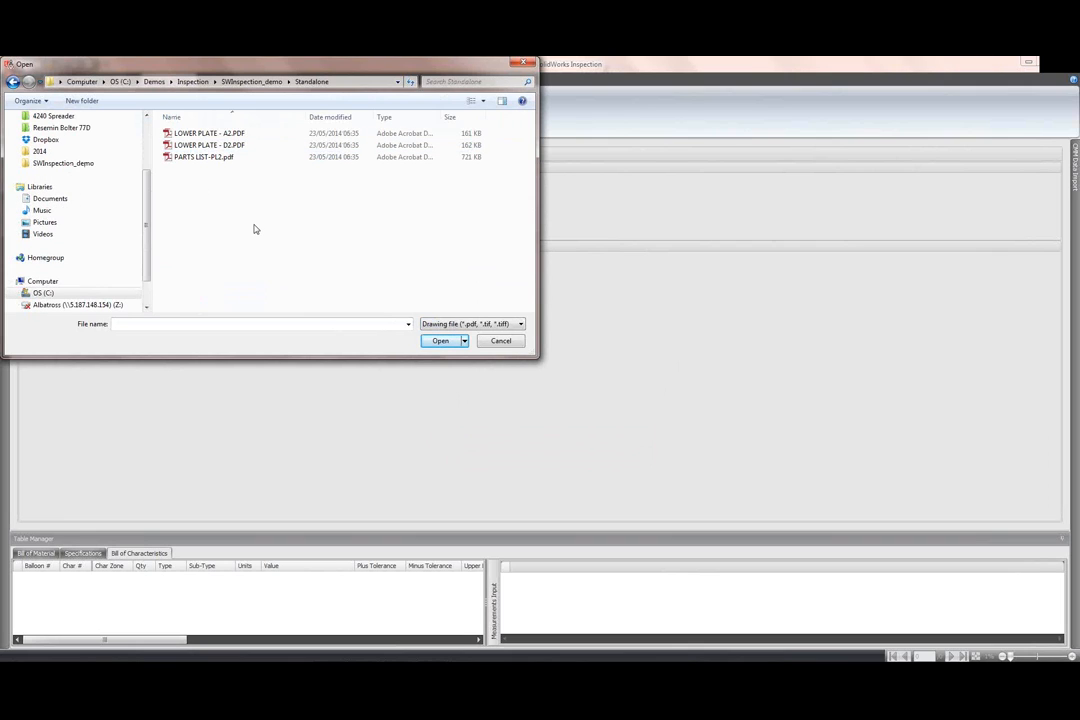
{"action": "left_click", "coordinate": [176, 134]}
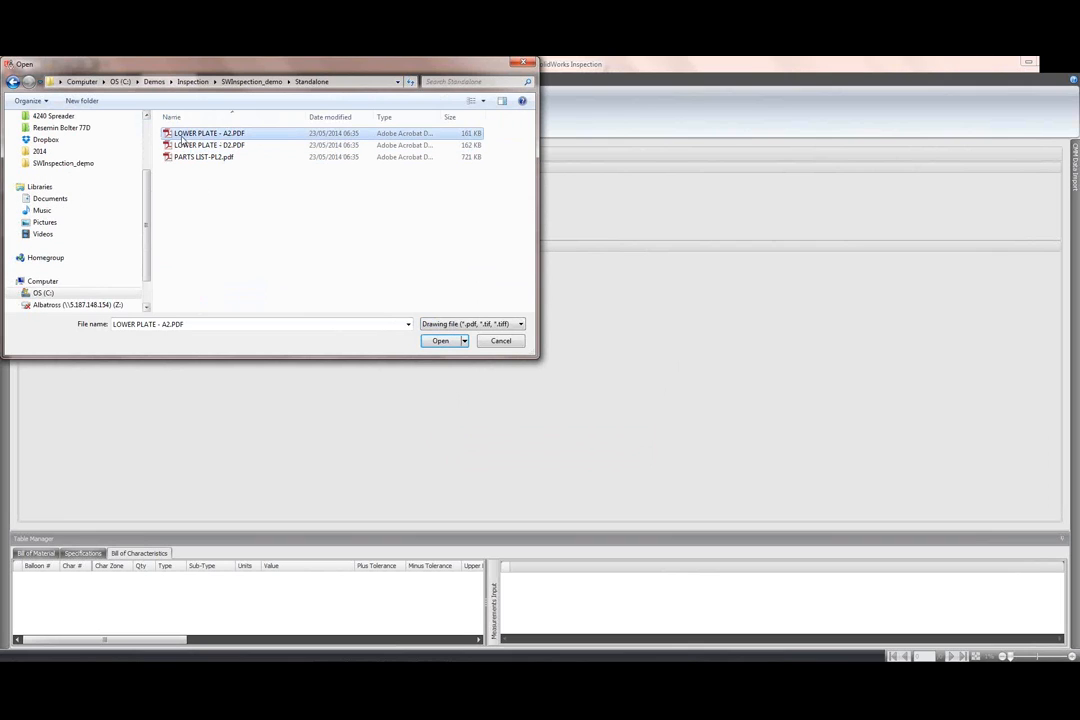
{"action": "left_click", "coordinate": [439, 341]}
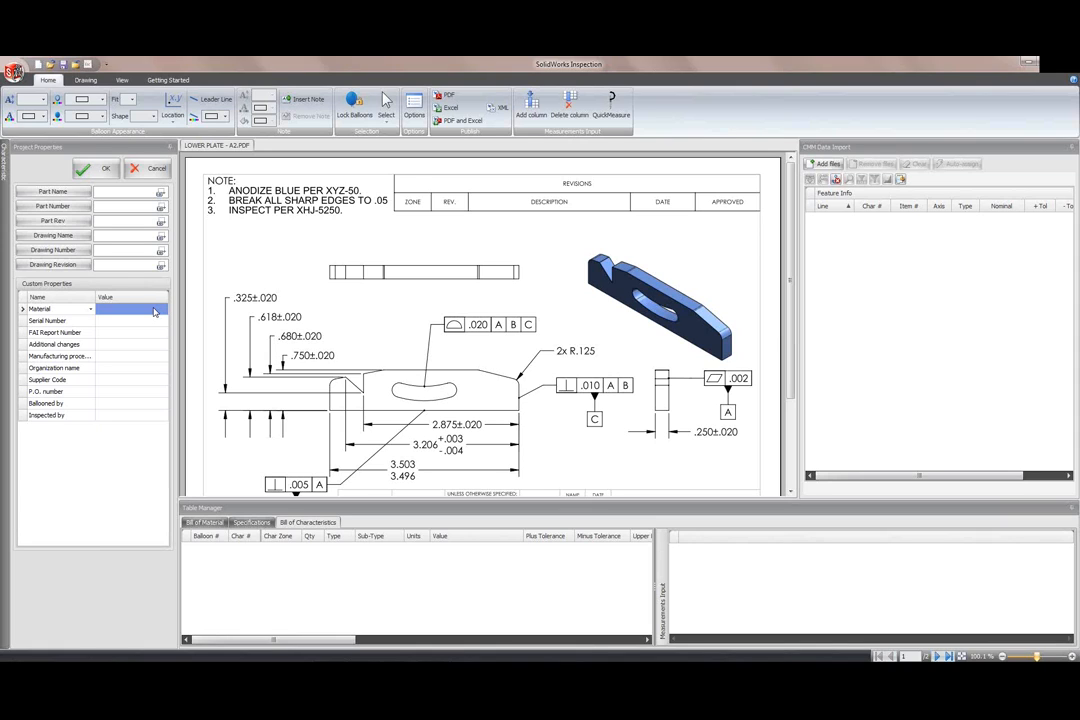
Step: Unpin the CMM Data Import panel so the drawing gets more room
{"action": "left_click", "coordinate": [86, 80]}
{"action": "left_click", "coordinate": [124, 81]}
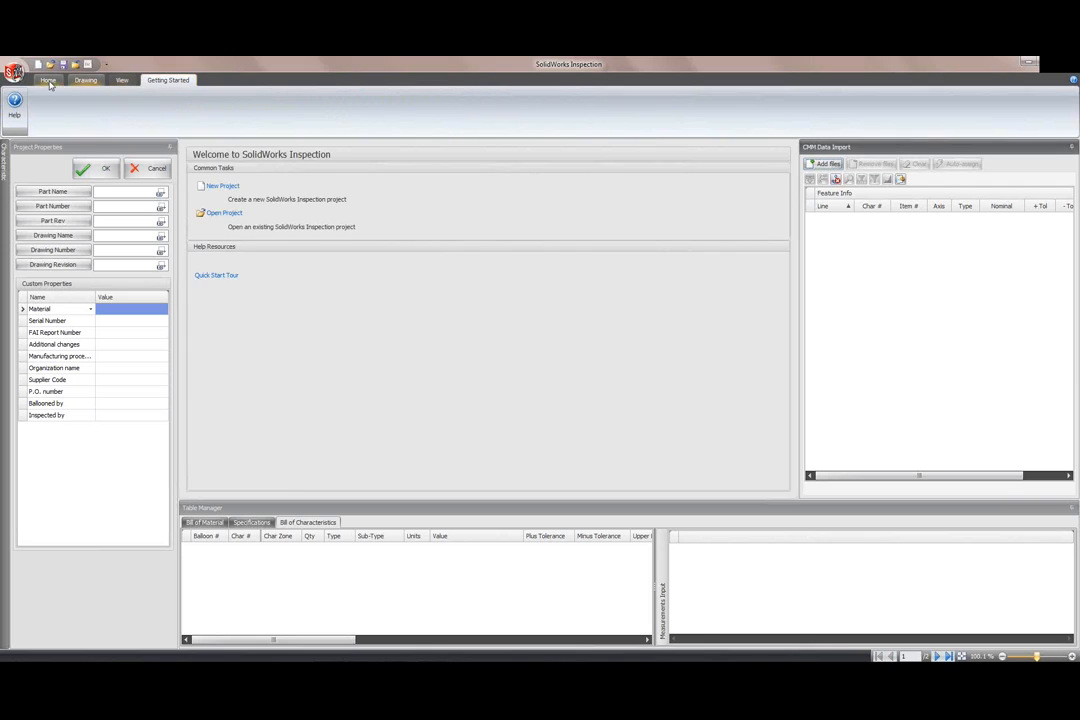
{"action": "left_click", "coordinate": [48, 80]}
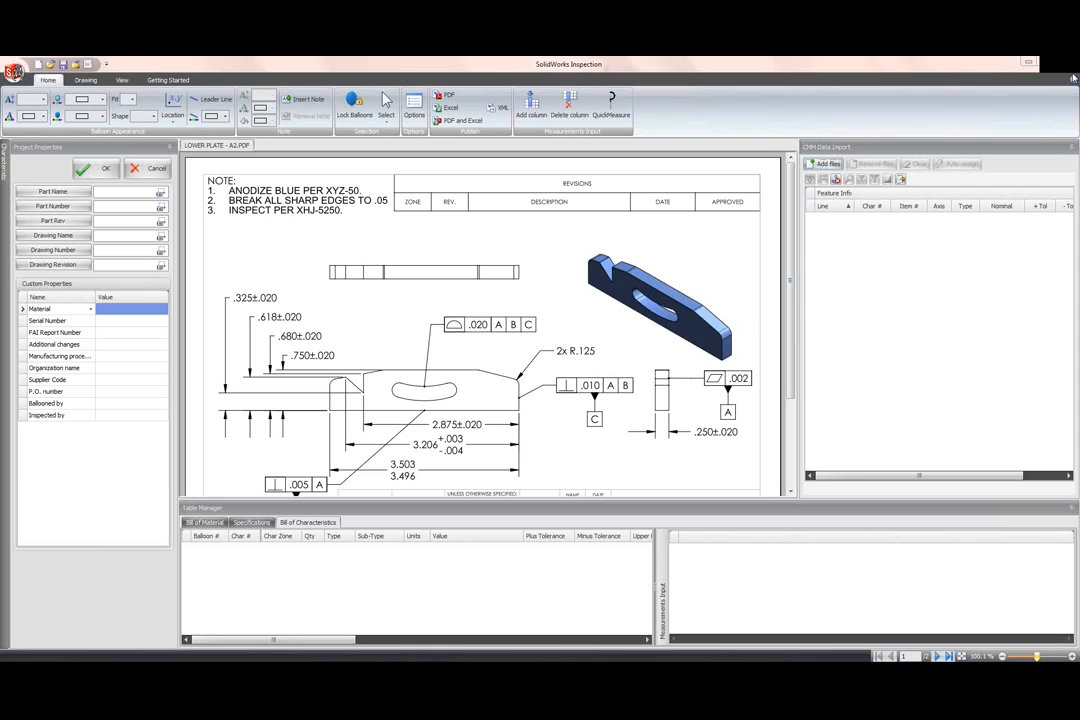
{"action": "left_click", "coordinate": [1071, 147]}
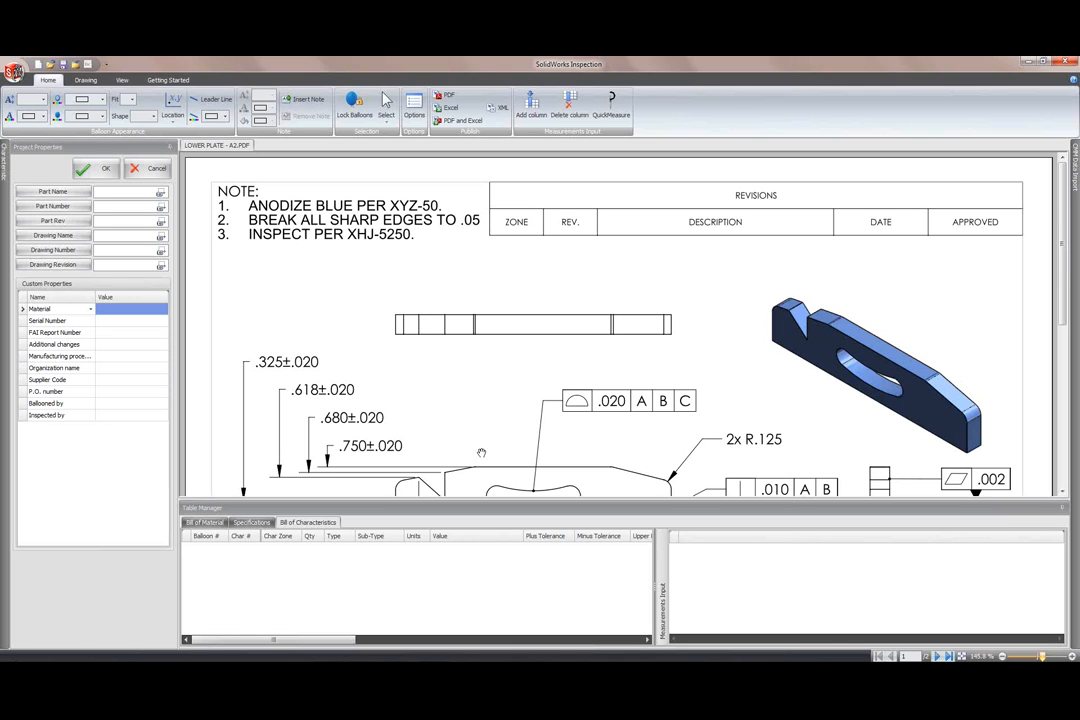
{"action": "left_click_drag", "start_coordinate": [1062, 196], "coordinate": [1062, 356]}
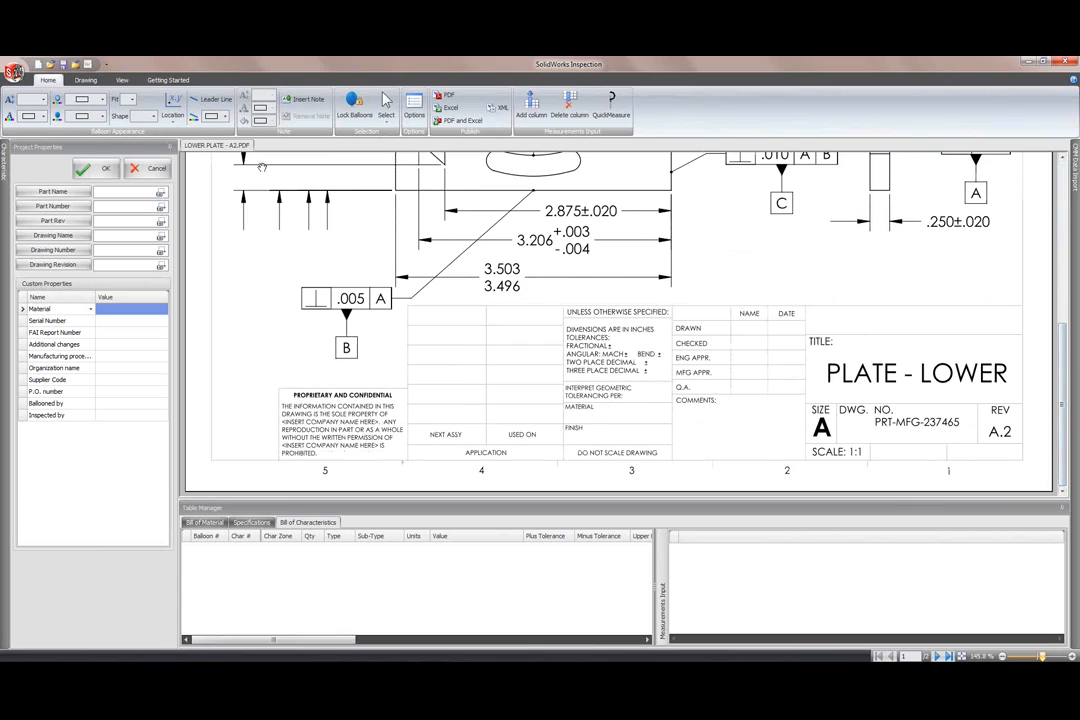
Step: Zoom to area on the title block, then bring up the program Options
{"action": "left_click", "coordinate": [121, 79]}
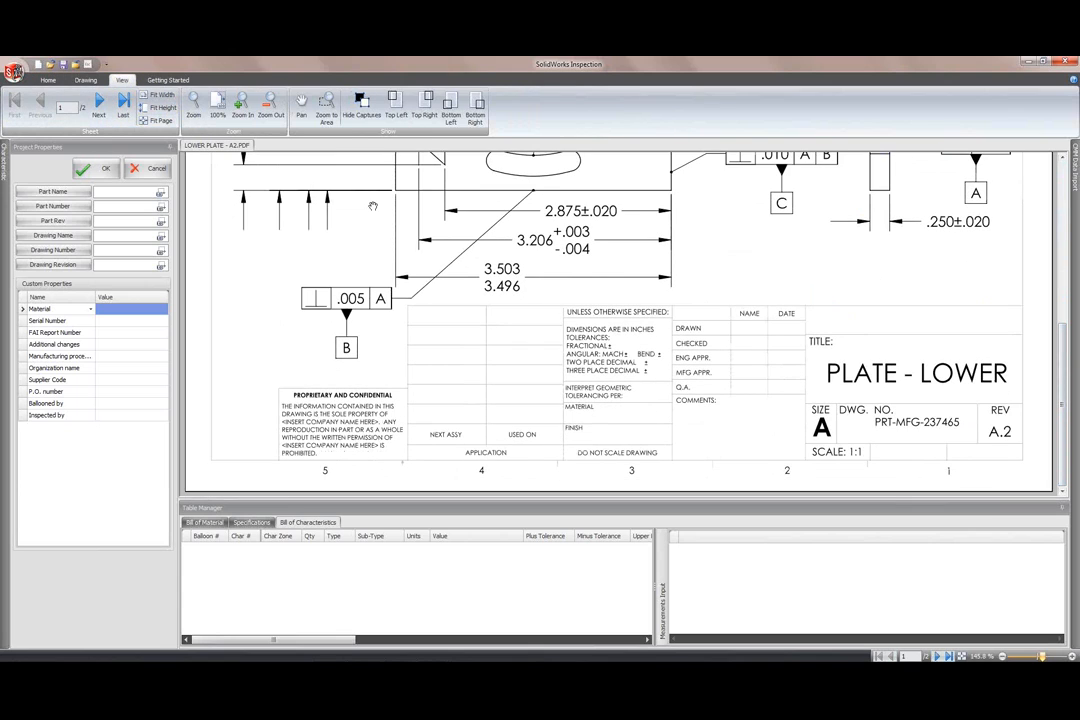
{"action": "left_click", "coordinate": [328, 111]}
{"action": "mouse_move", "coordinate": [797, 470]}
{"action": "left_mouse_down"}
{"action": "mouse_move", "coordinate": [1030, 360]}
{"action": "mouse_move", "coordinate": [1037, 299]}
{"action": "left_mouse_up"}
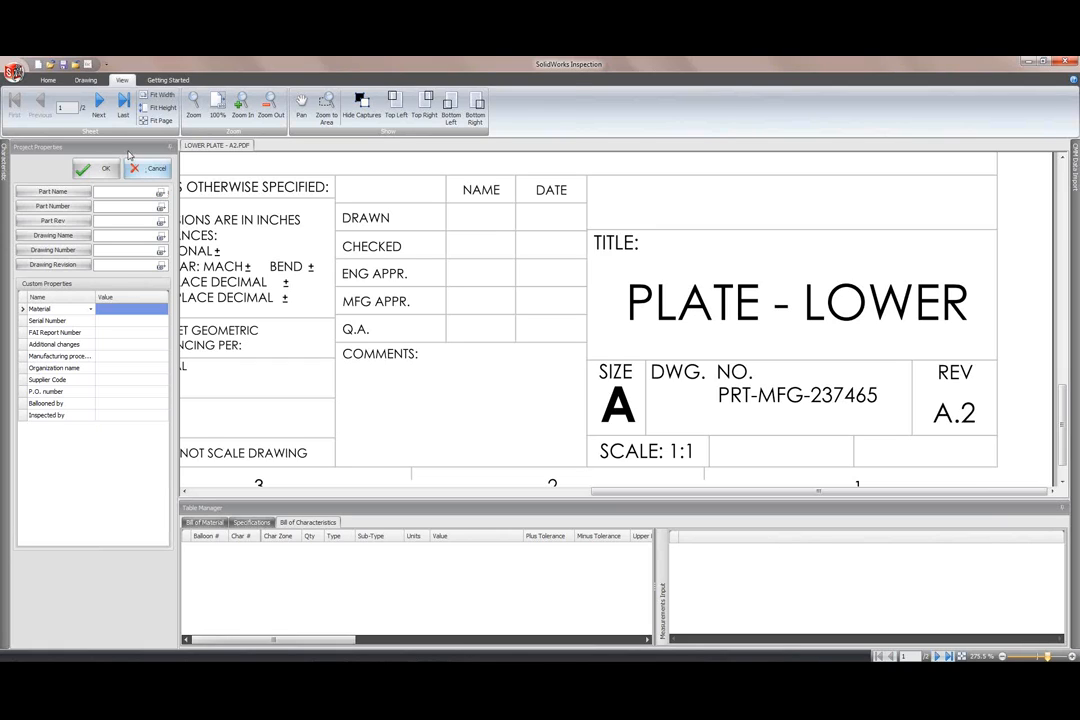
{"action": "left_click", "coordinate": [49, 81]}
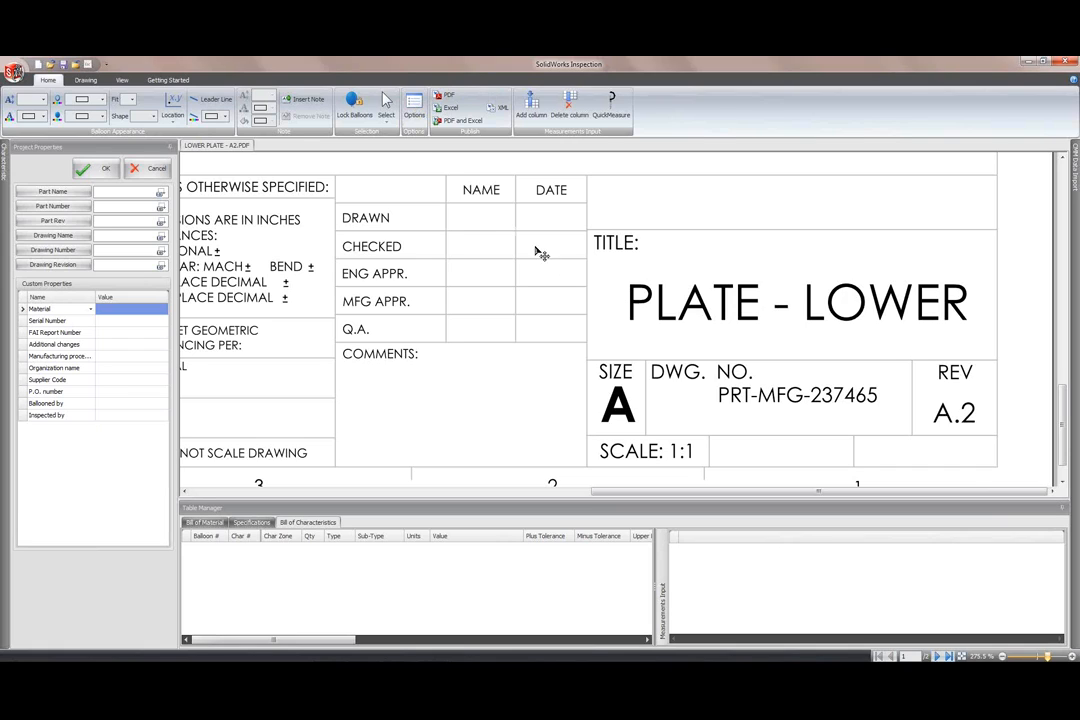
{"action": "left_click", "coordinate": [417, 112]}
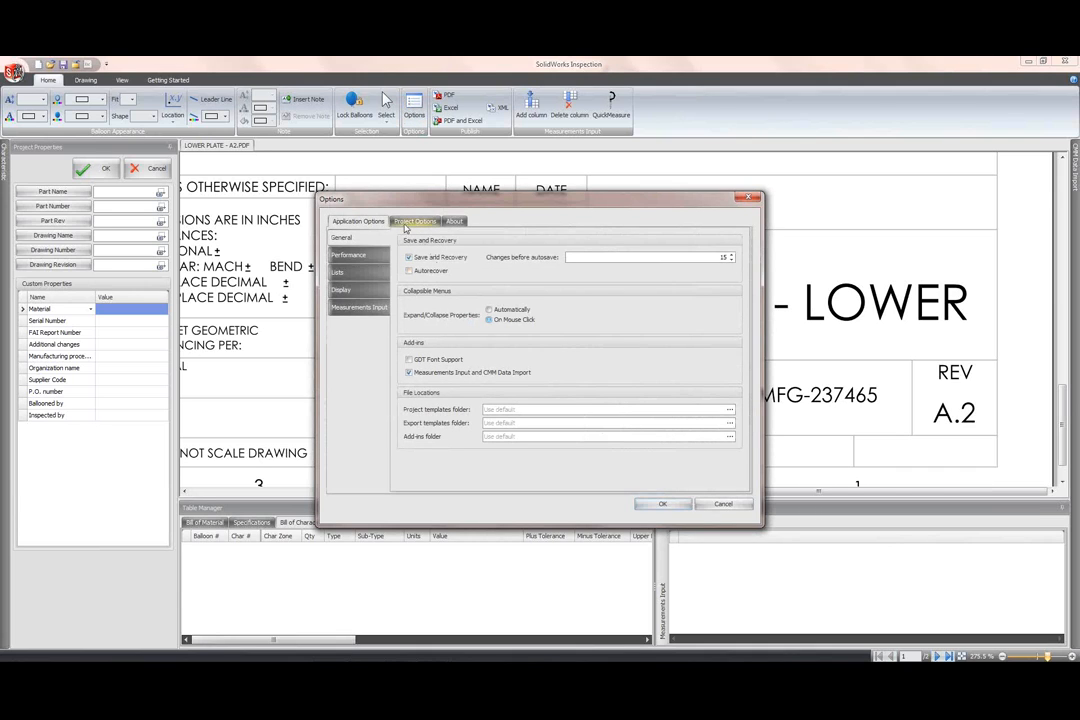
Step: Choose centurygothic as the Dimensions OCR Dictionary Font on the Imaging/OCR page and confirm
{"action": "left_click", "coordinate": [413, 221]}
{"action": "left_click", "coordinate": [348, 254]}
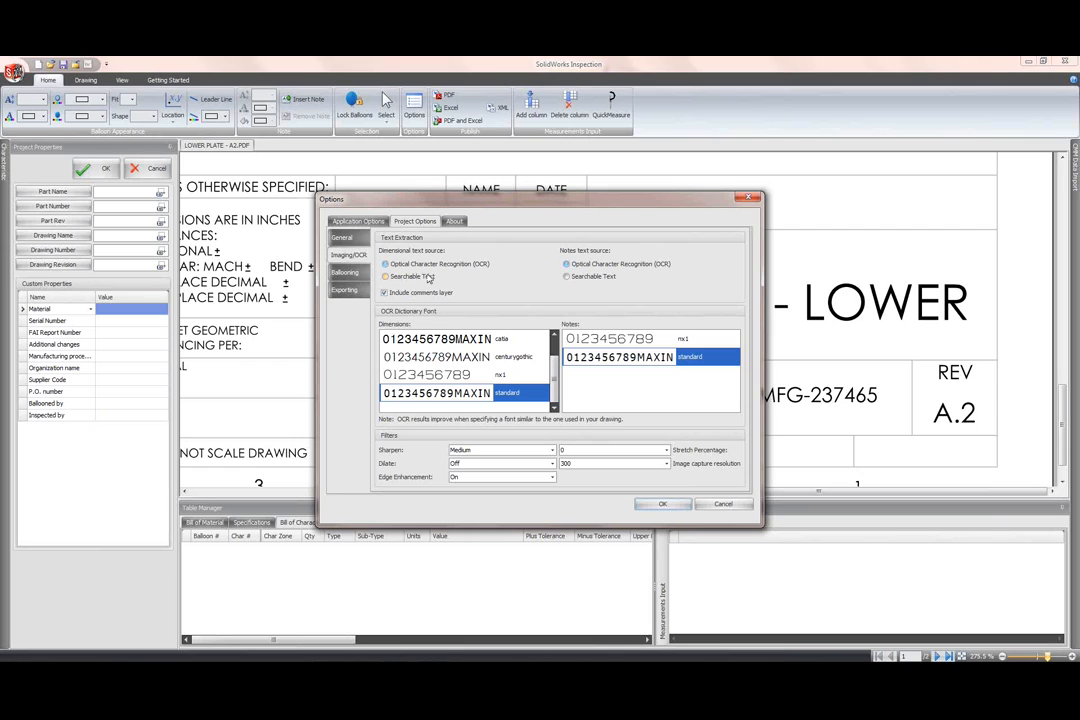
{"action": "left_click", "coordinate": [457, 360]}
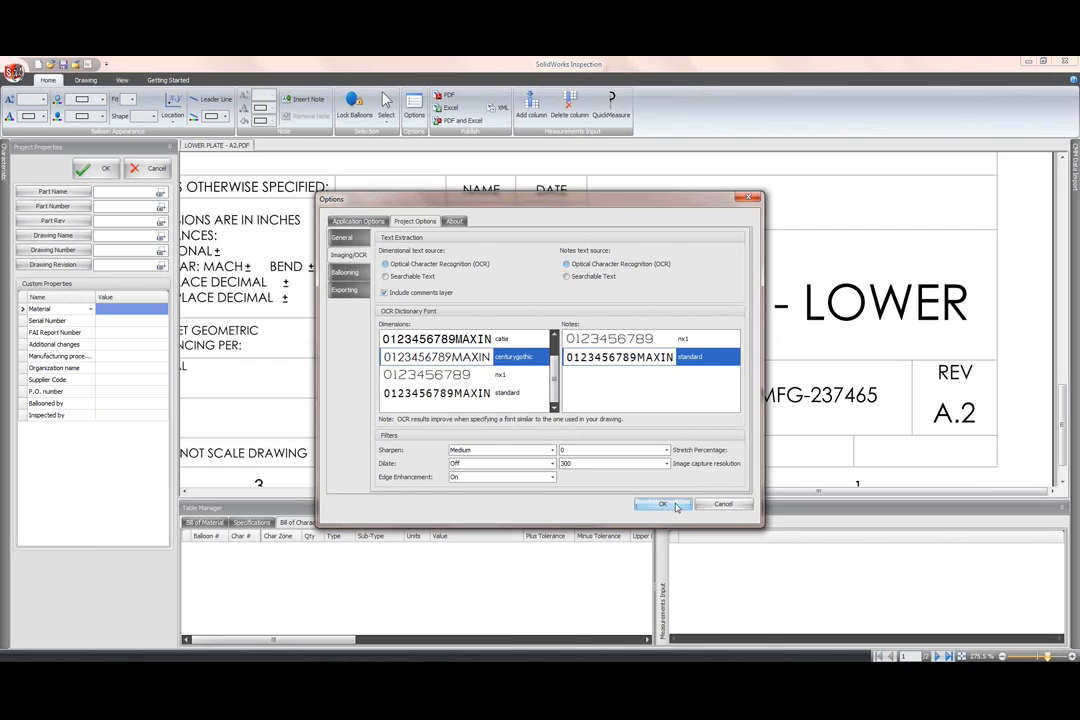
{"action": "key", "text": "Return"}
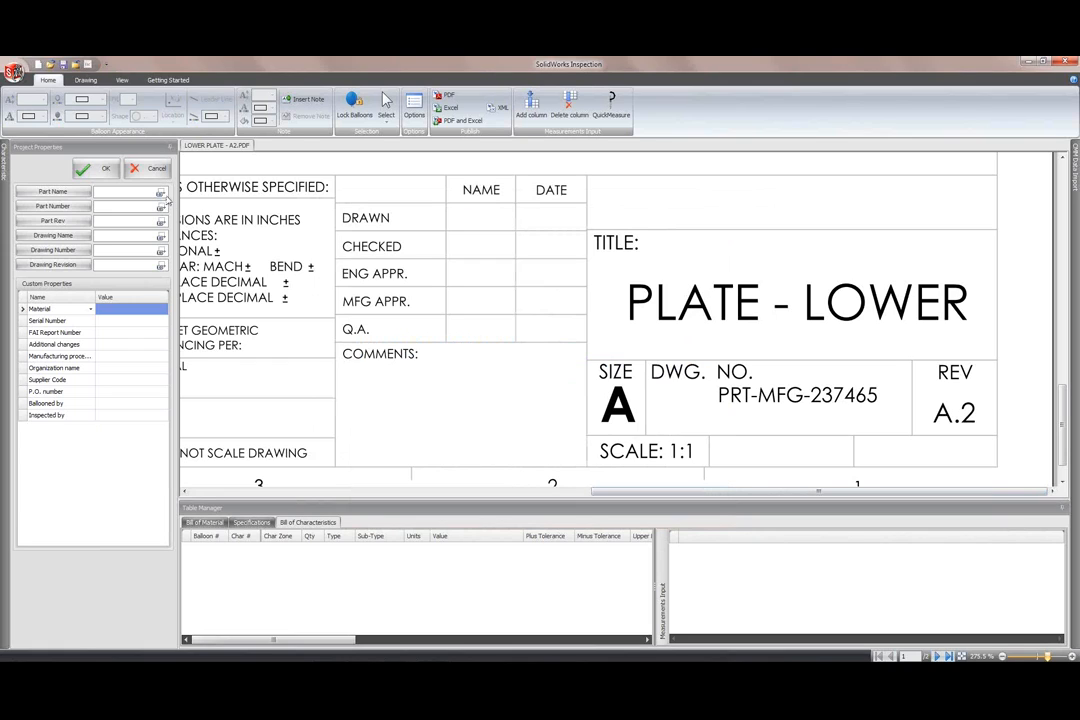
Step: Capture PLATE - LOWER, PRT-MFG-237465 and revision A.2 from the title block, then fit the page
{"action": "left_click", "coordinate": [161, 194]}
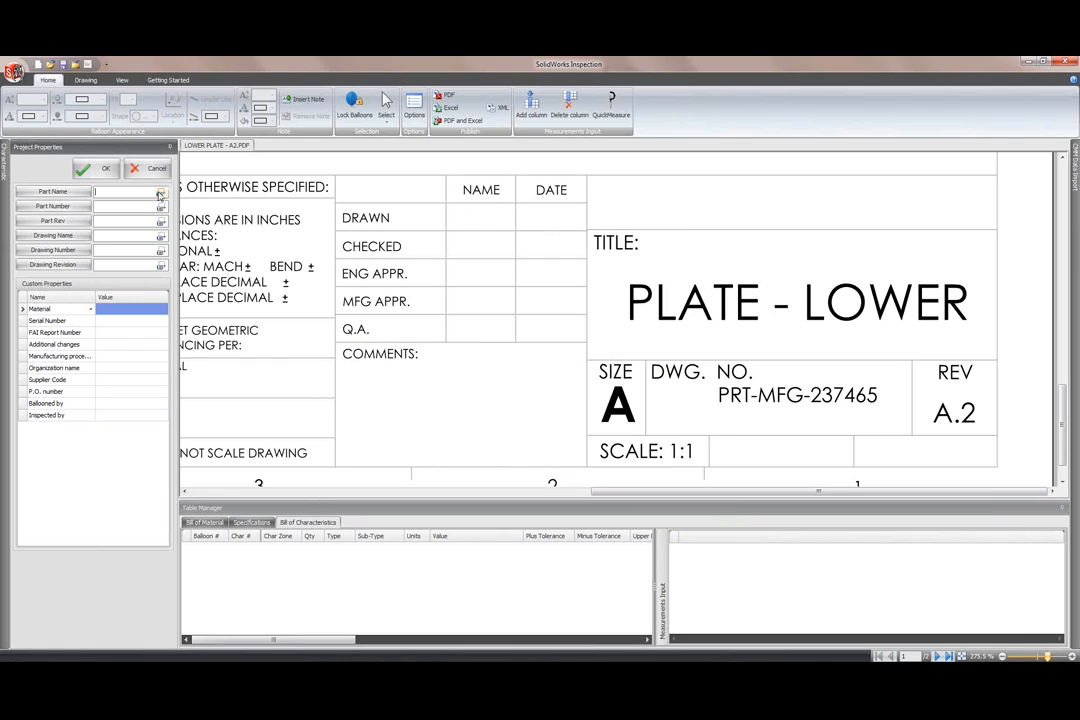
{"action": "left_click_drag", "start_coordinate": [621, 326], "coordinate": [977, 274]}
{"action": "left_click", "coordinate": [161, 208]}
{"action": "left_click_drag", "start_coordinate": [716, 404], "coordinate": [886, 389]}
{"action": "left_click", "coordinate": [978, 406]}
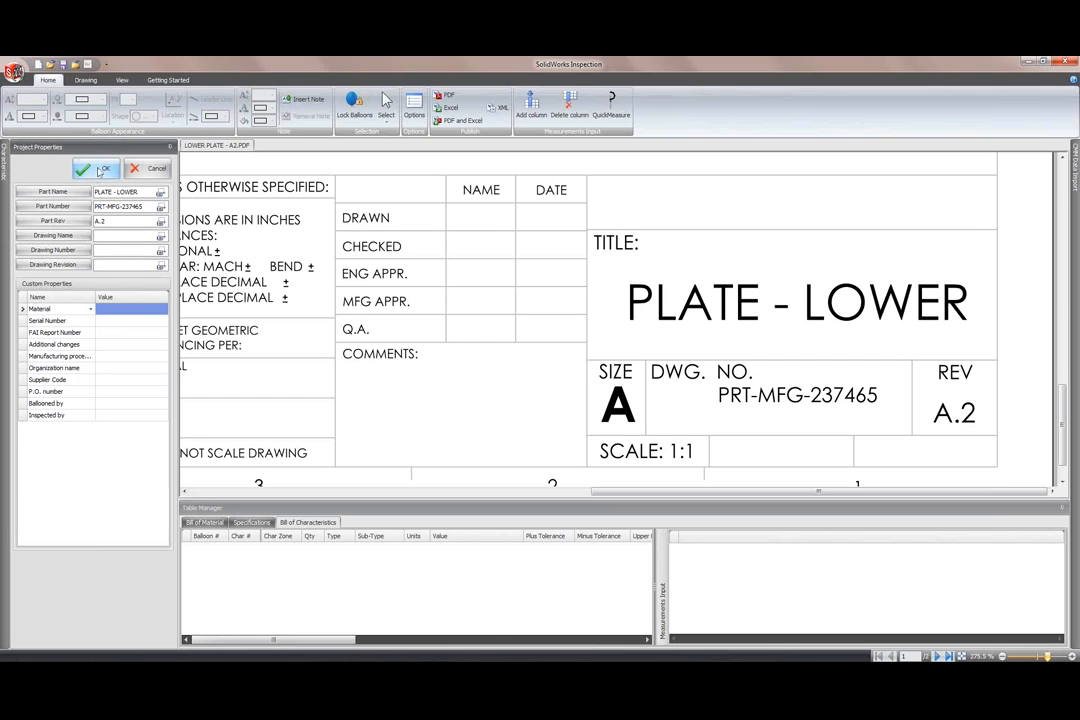
{"action": "left_click", "coordinate": [98, 170]}
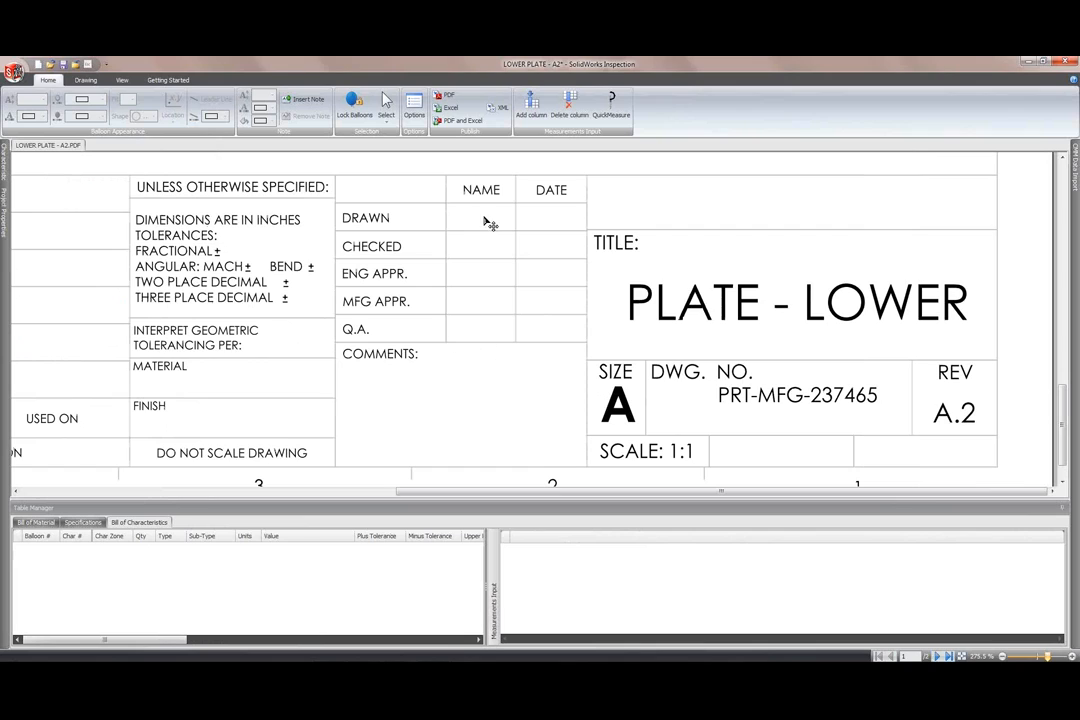
{"action": "left_click", "coordinate": [122, 80]}
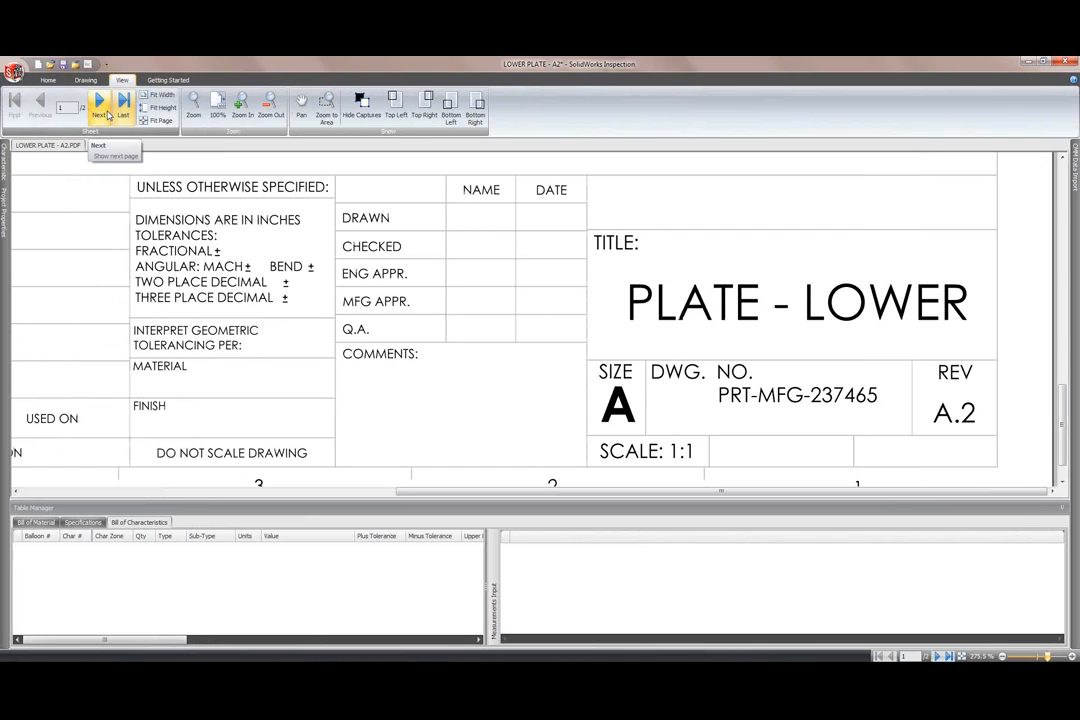
{"action": "left_click", "coordinate": [963, 657]}
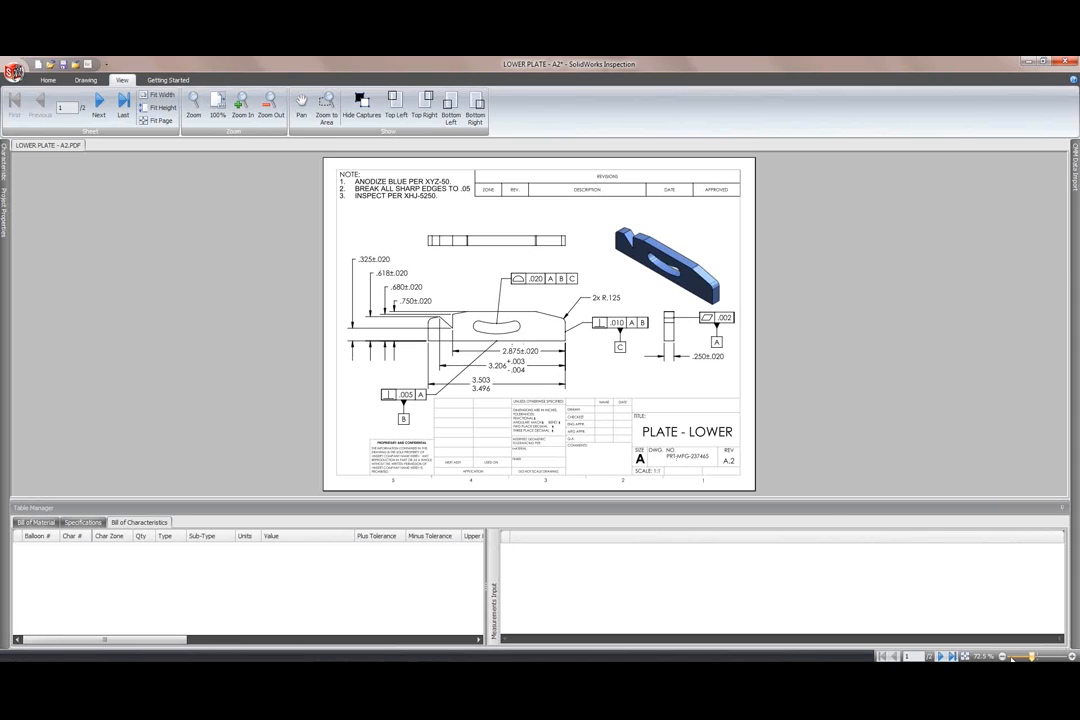
Step: Set a custom 150% zoom on the drawing and pin the Characteristic panel open
{"action": "left_click", "coordinate": [984, 657]}
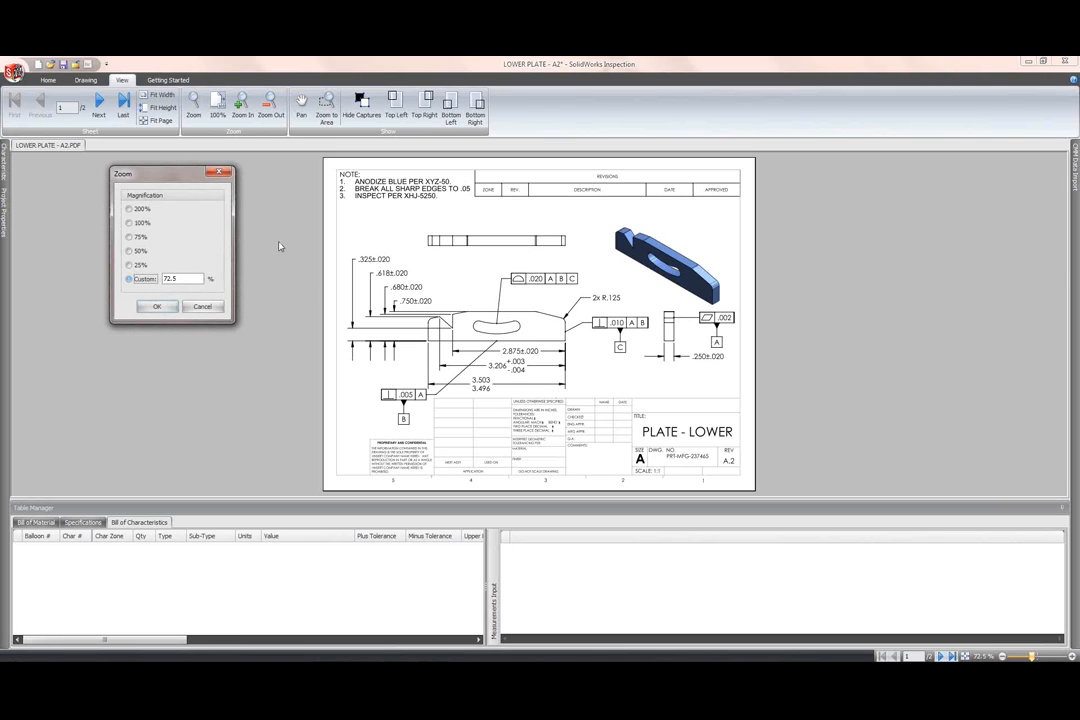
{"action": "type", "text": "150"}
{"action": "key", "text": "Return"}
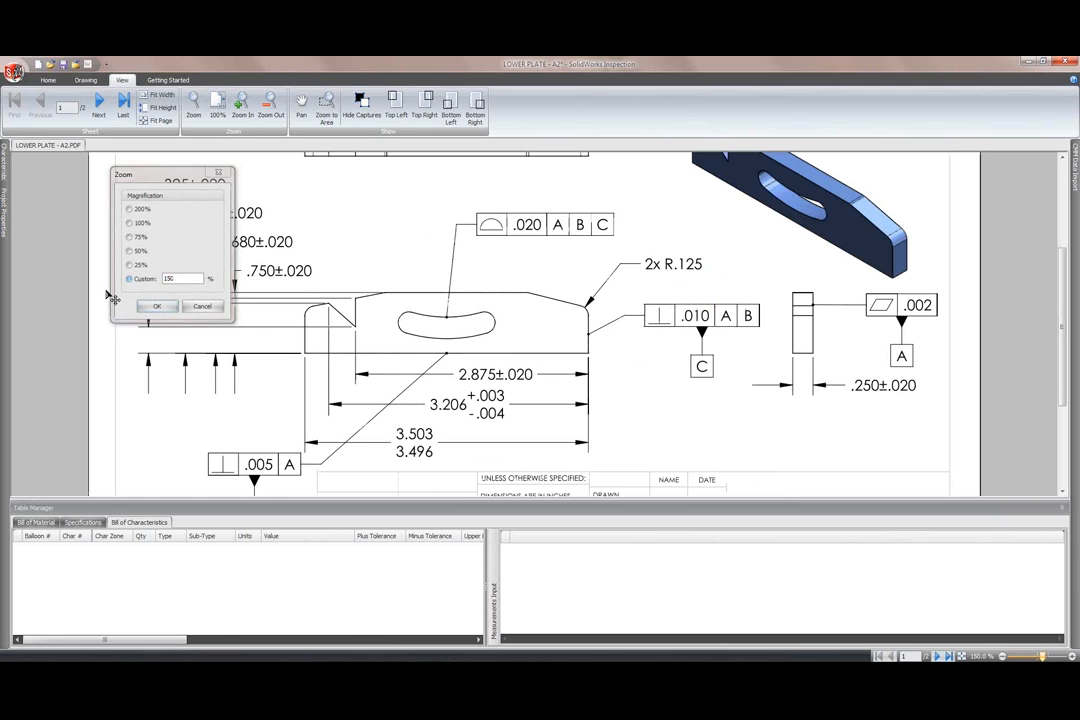
{"action": "mouse_move", "coordinate": [5, 170]}
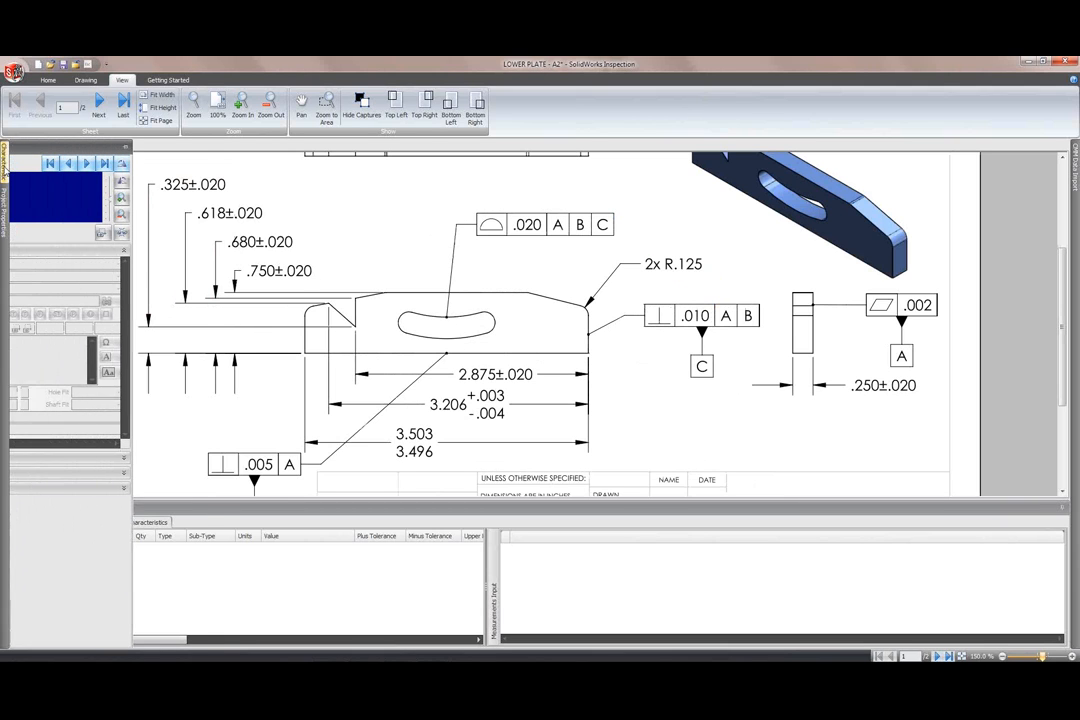
{"action": "left_click", "coordinate": [197, 147]}
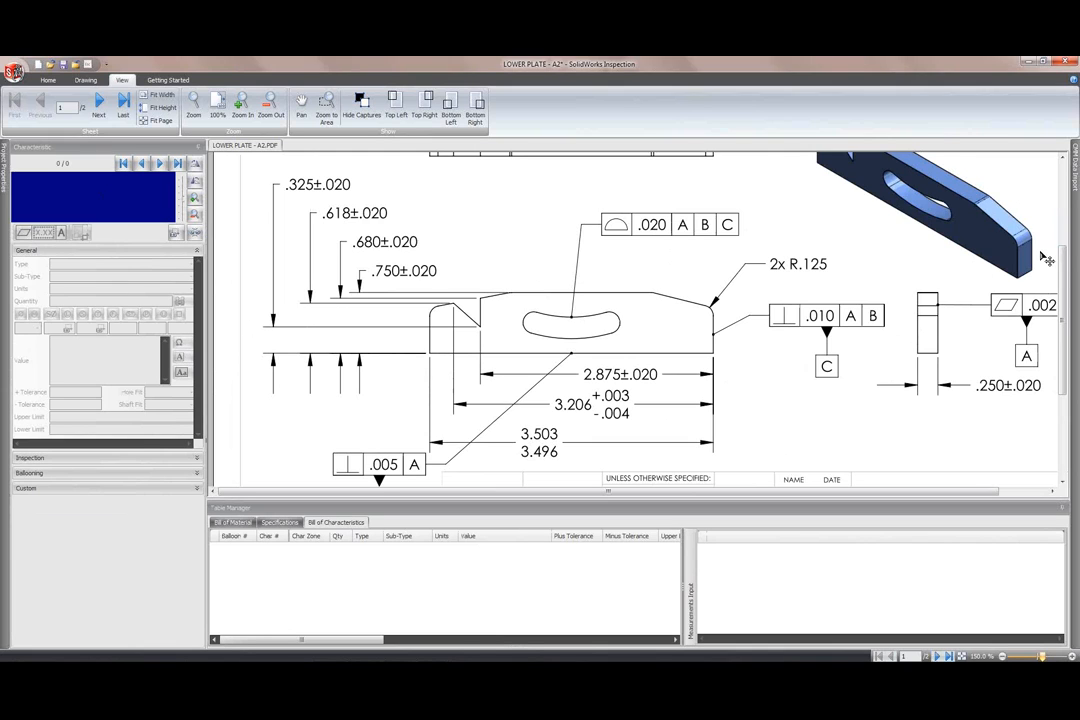
{"action": "left_click_drag", "start_coordinate": [1063, 249], "coordinate": [1064, 165]}
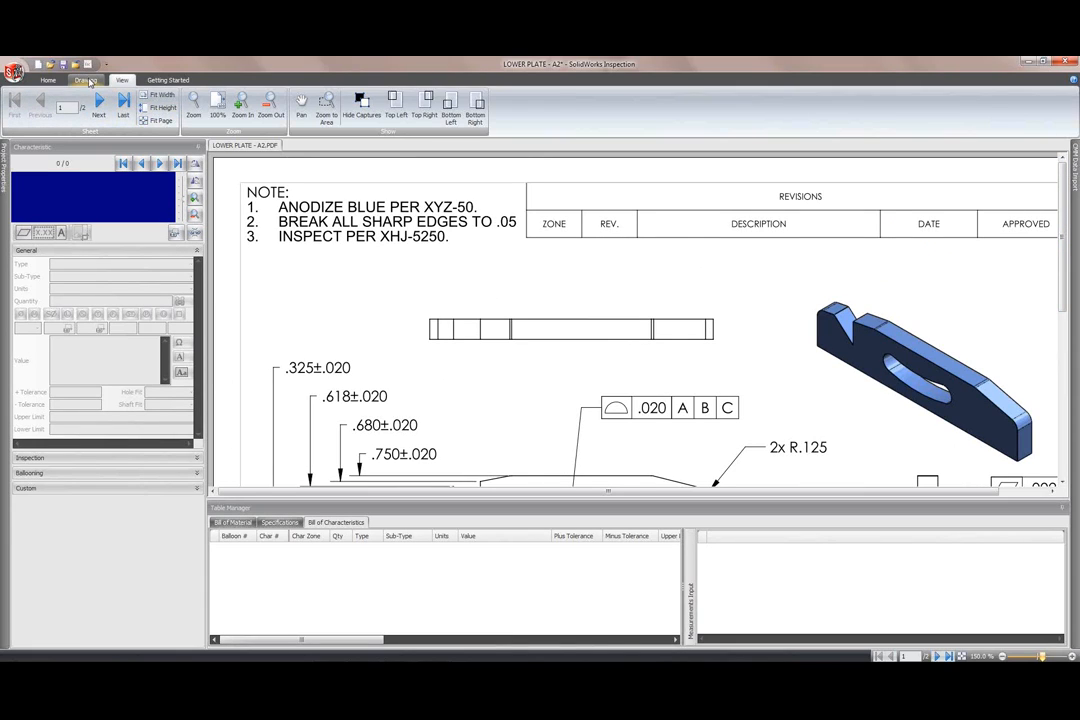
Step: Balloon the notes ANODIZE BLUE PER XYZ-50, BREAK ALL SHARP EDGES TO .05 and INSPECT PER XHJ-5250
{"action": "left_click", "coordinate": [87, 80]}
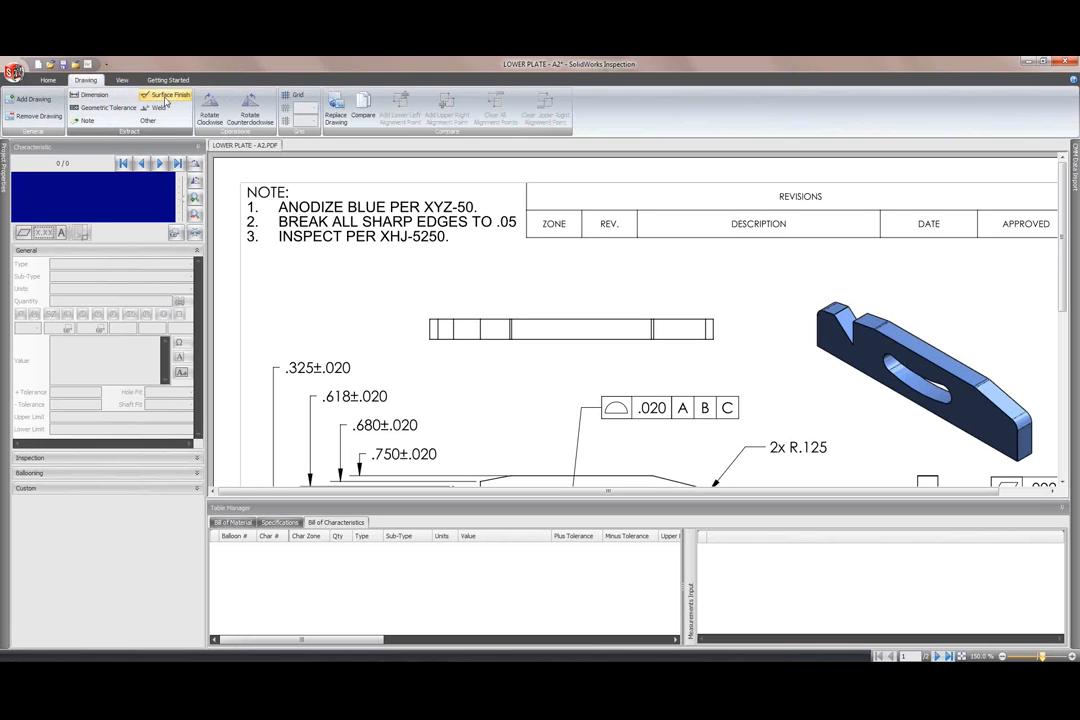
{"action": "left_click", "coordinate": [90, 121]}
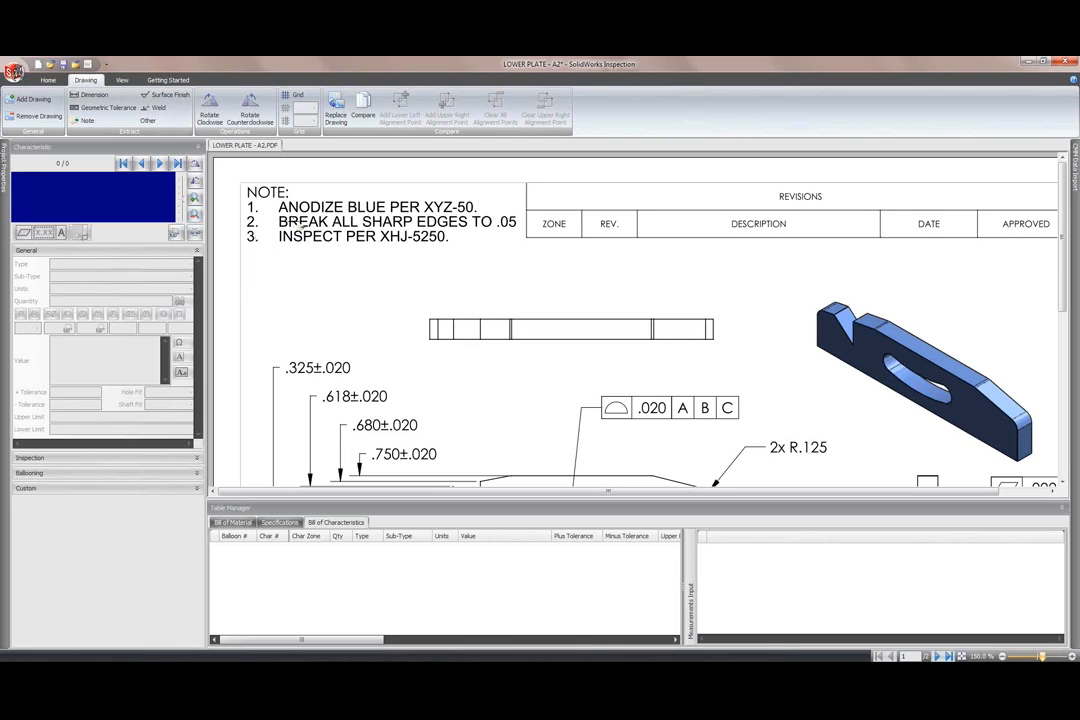
{"action": "left_click_drag", "start_coordinate": [277, 213], "coordinate": [483, 202]}
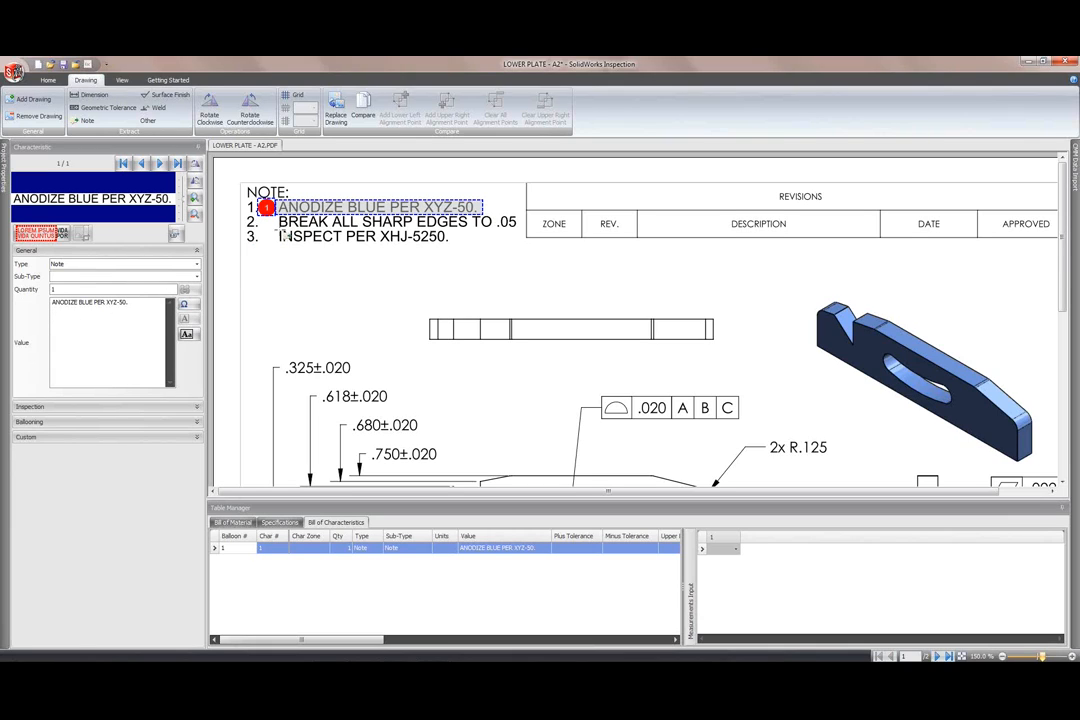
{"action": "left_click_drag", "start_coordinate": [278, 229], "coordinate": [372, 214]}
{"action": "left_click_drag", "start_coordinate": [518, 214], "coordinate": [521, 214]}
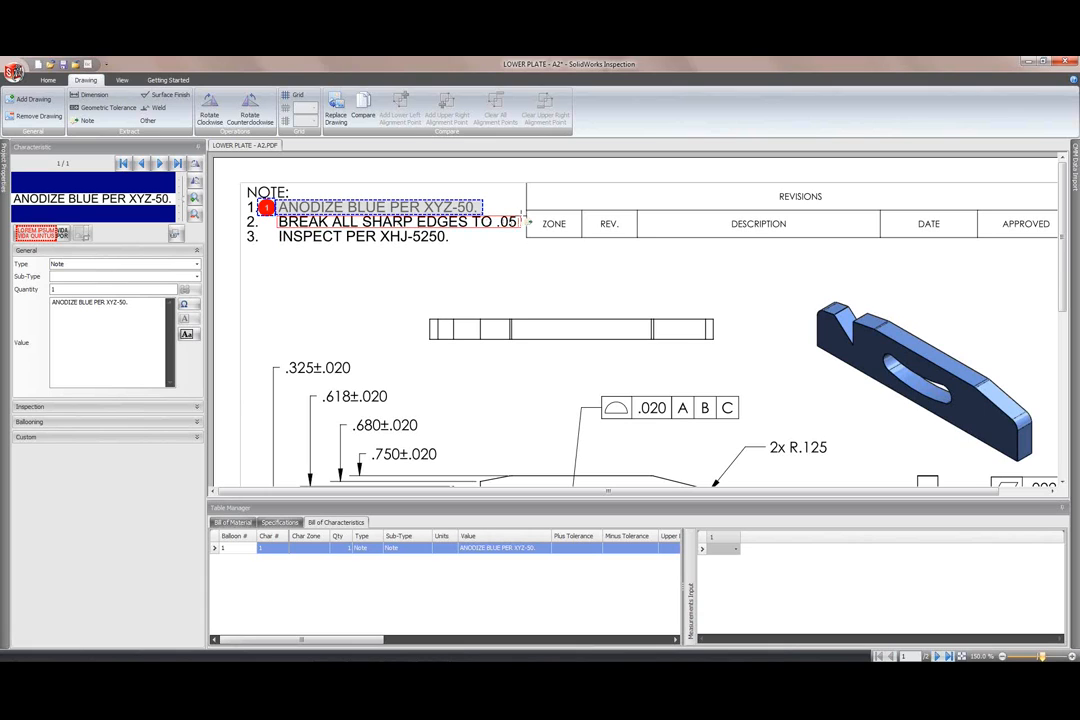
{"action": "left_click_drag", "start_coordinate": [276, 244], "coordinate": [460, 236]}
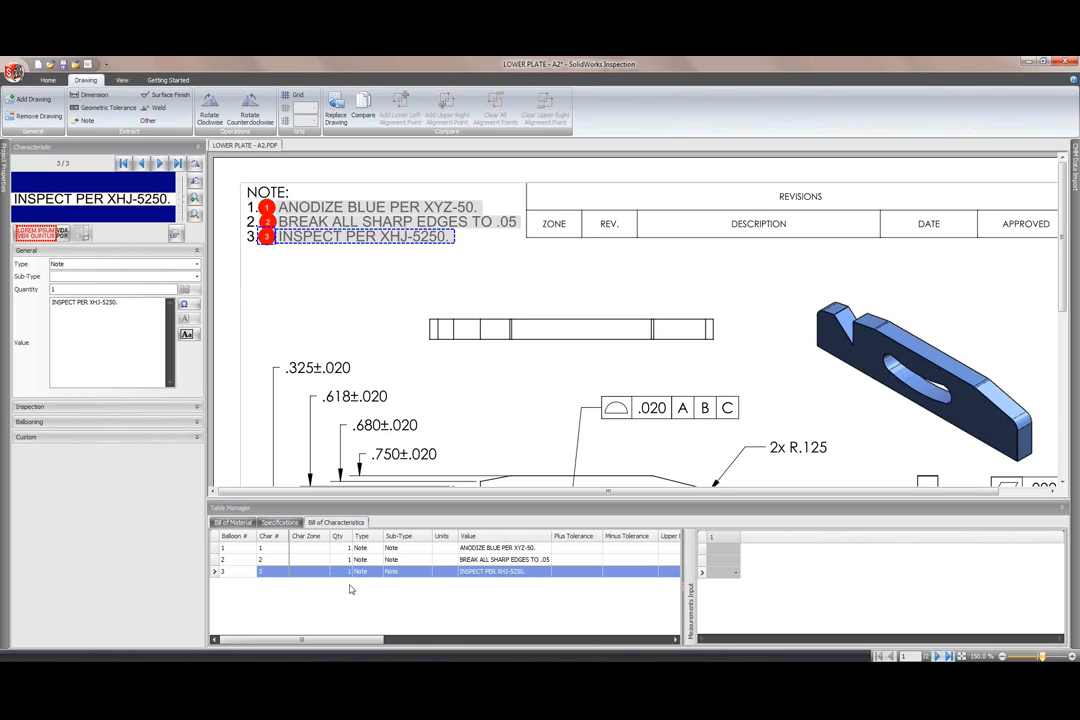
{"action": "left_click_drag", "start_coordinate": [1063, 224], "coordinate": [1063, 284]}
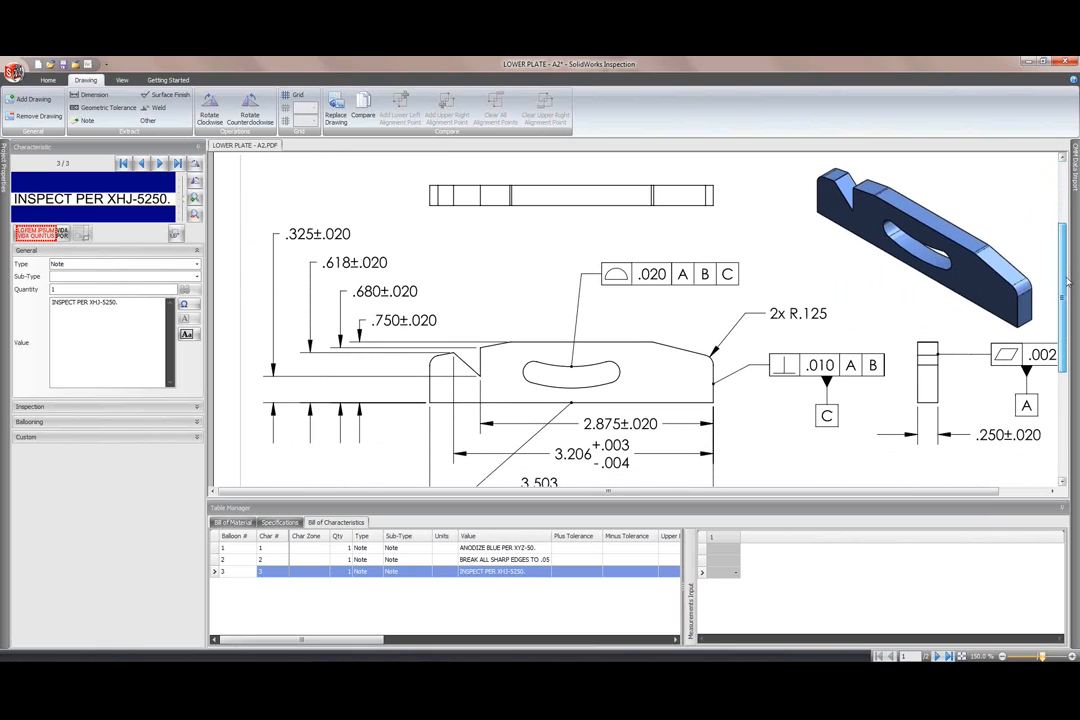
Step: Capture the .325±.020 dimension as balloon 4 using OCR text recognition
{"action": "left_click", "coordinate": [91, 97]}
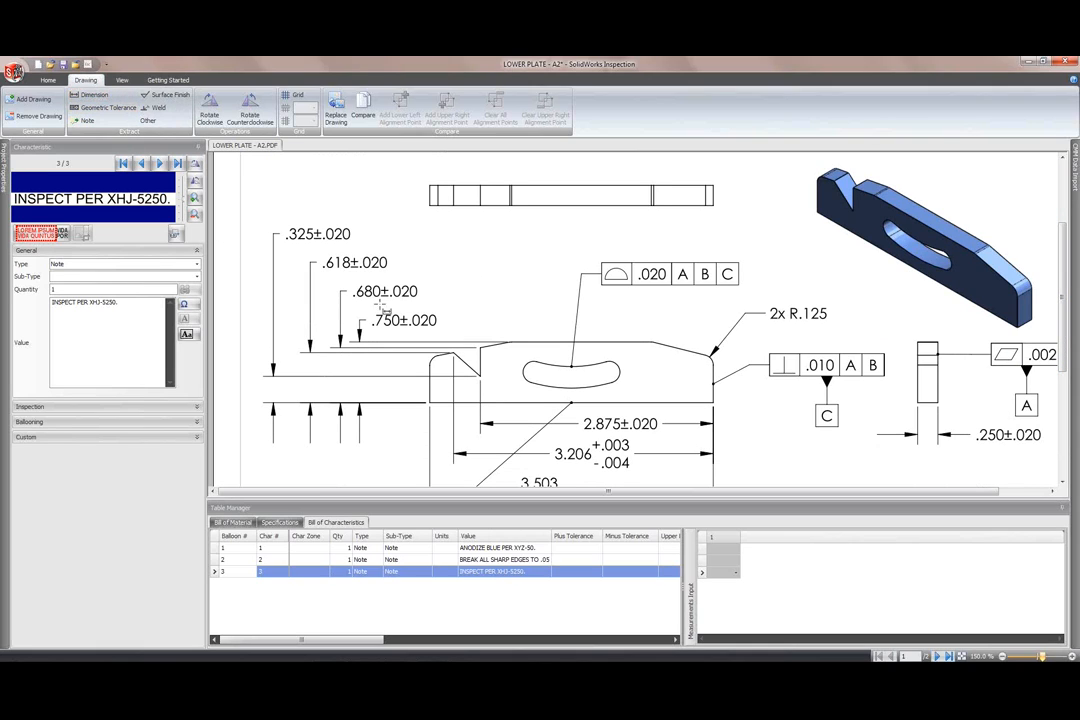
{"action": "left_click_drag", "start_coordinate": [284, 241], "coordinate": [354, 230]}
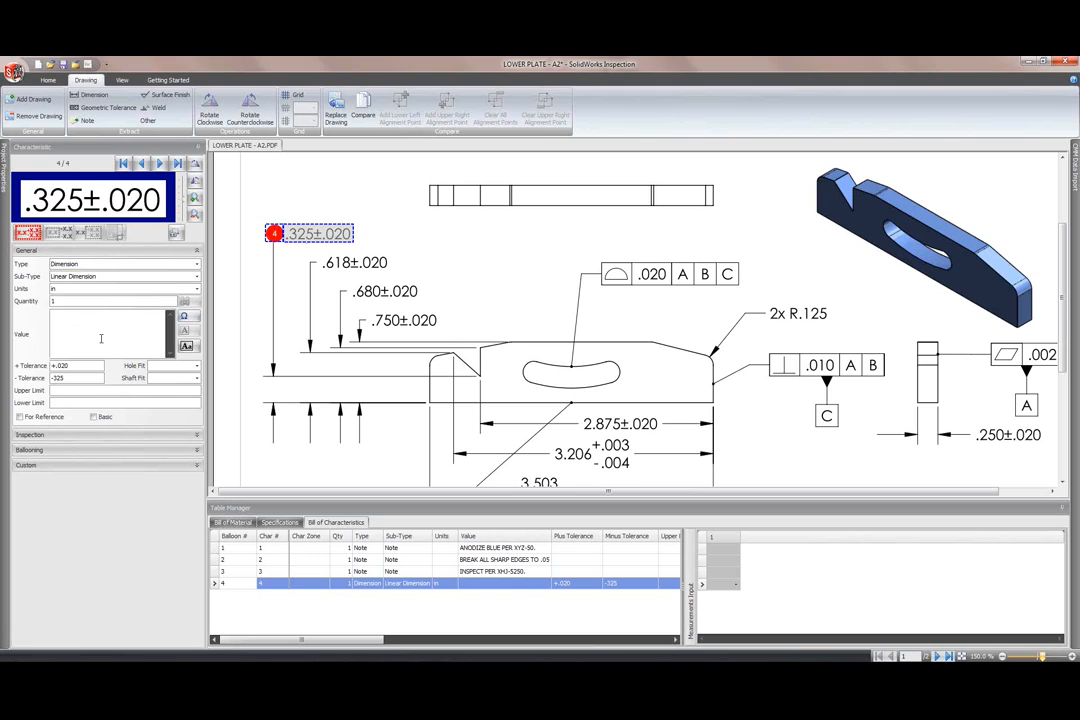
{"action": "left_click", "coordinate": [38, 235]}
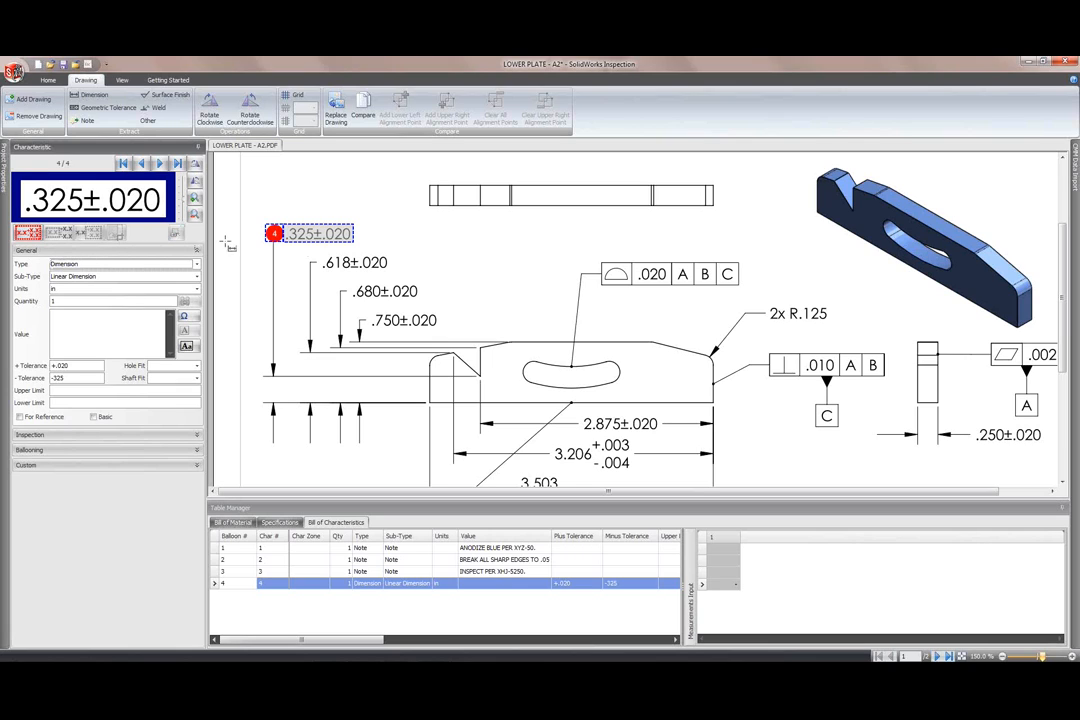
{"action": "left_click_drag", "start_coordinate": [285, 224], "coordinate": [357, 244]}
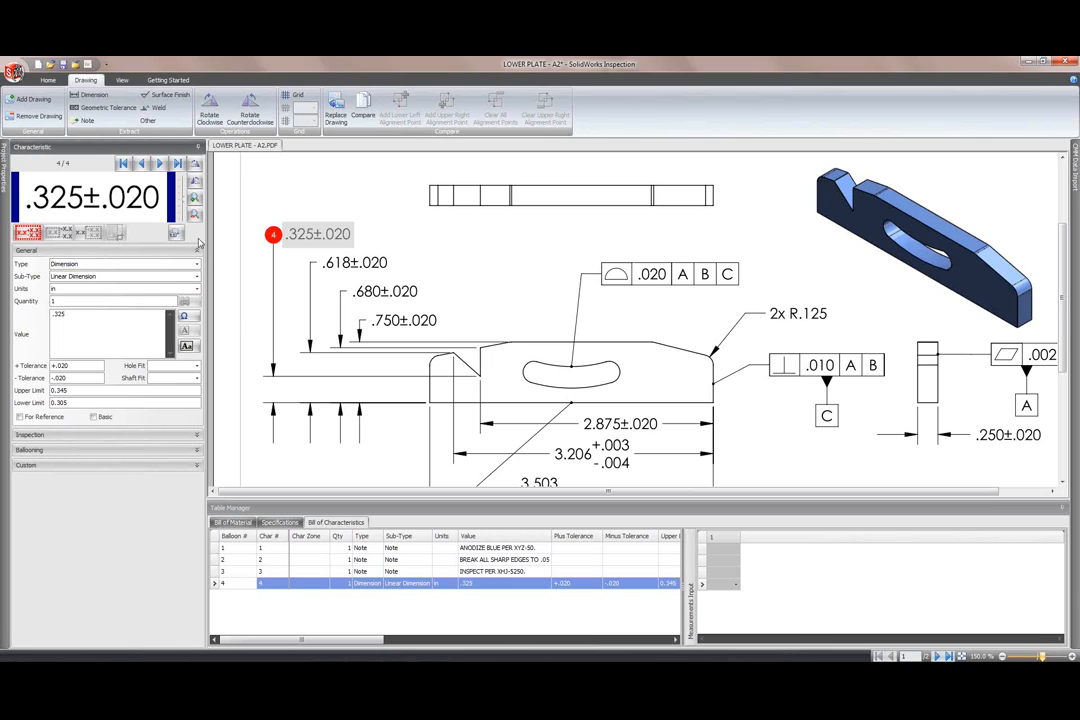
Step: Add the .618, .680 and .750 ±.020 dimensions and the 2x R.125 radius as characteristics
{"action": "left_click", "coordinate": [95, 96]}
{"action": "left_click", "coordinate": [392, 258]}
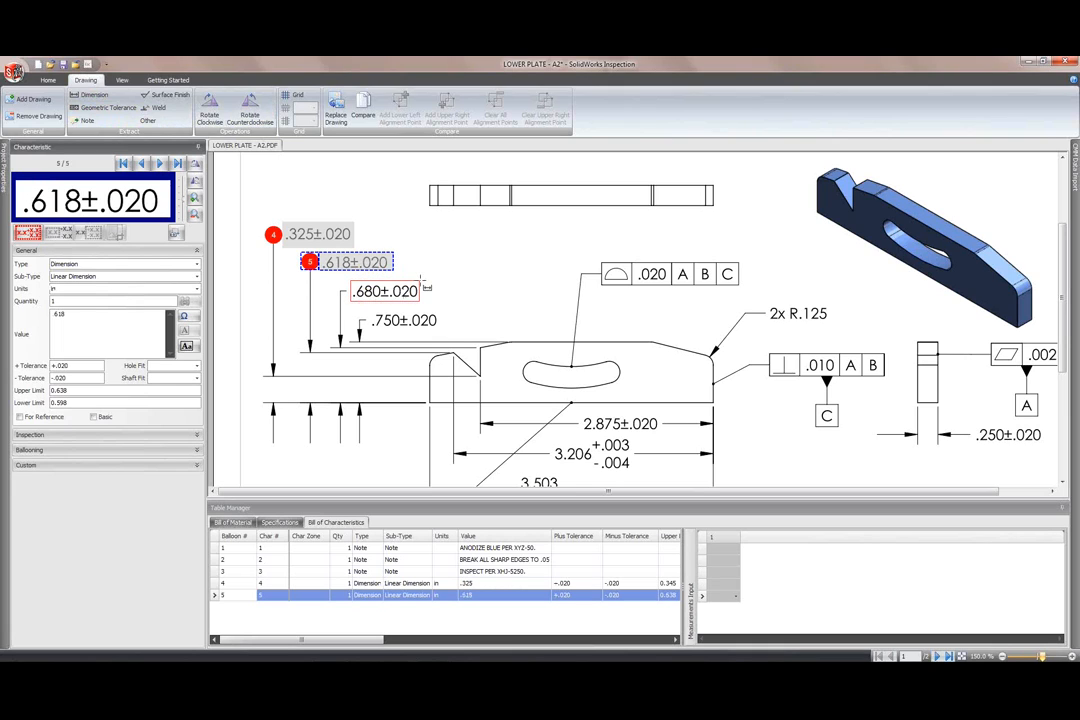
{"action": "left_click", "coordinate": [412, 296]}
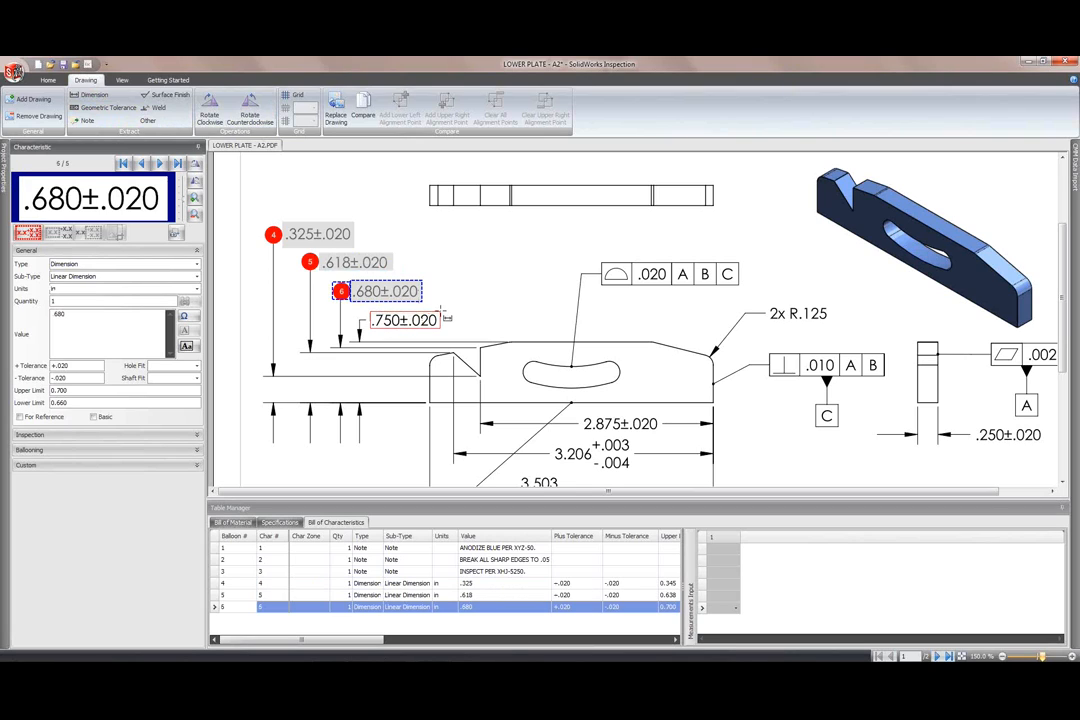
{"action": "left_click", "coordinate": [446, 318]}
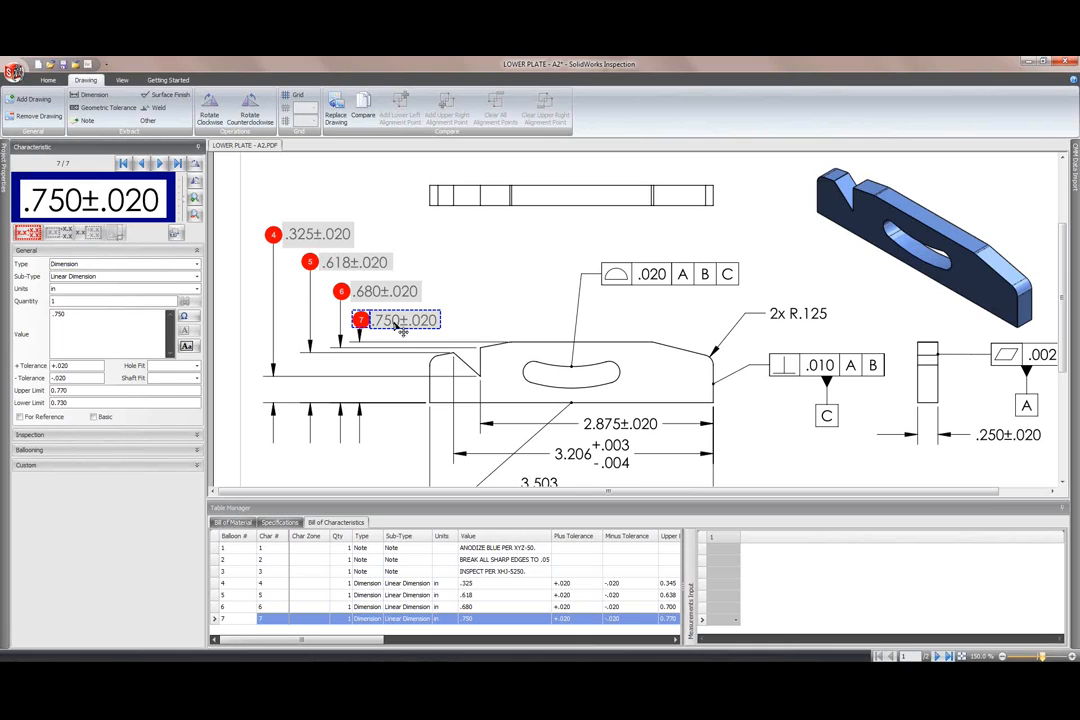
{"action": "left_click_drag", "start_coordinate": [772, 328], "coordinate": [838, 312]}
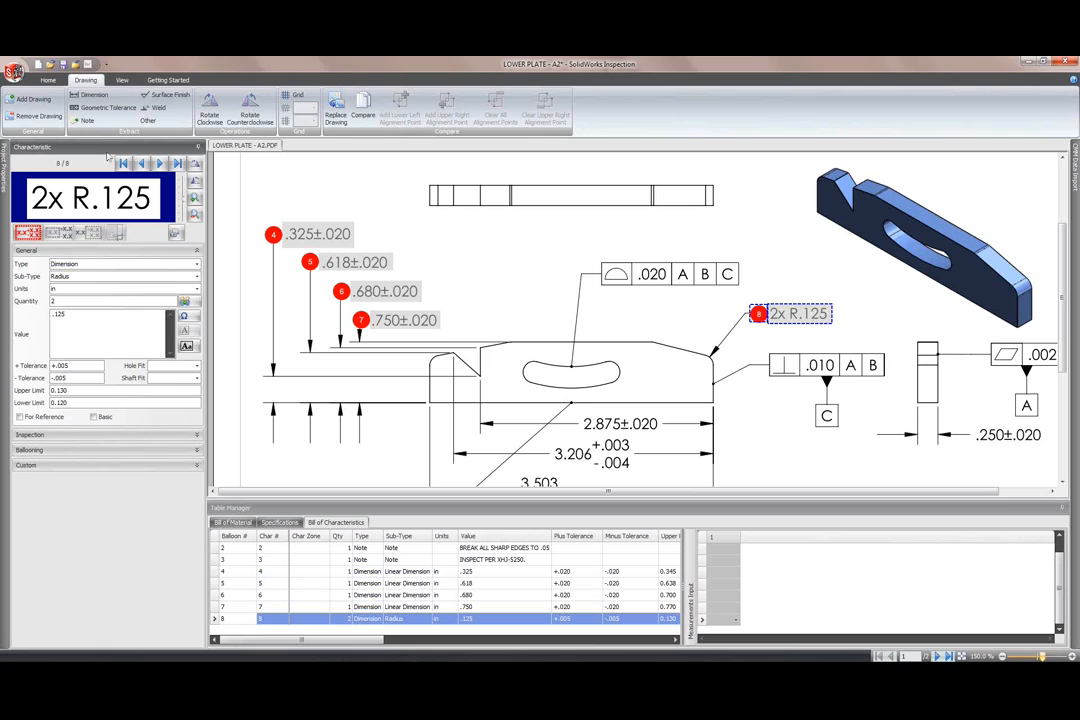
{"action": "left_click", "coordinate": [48, 80]}
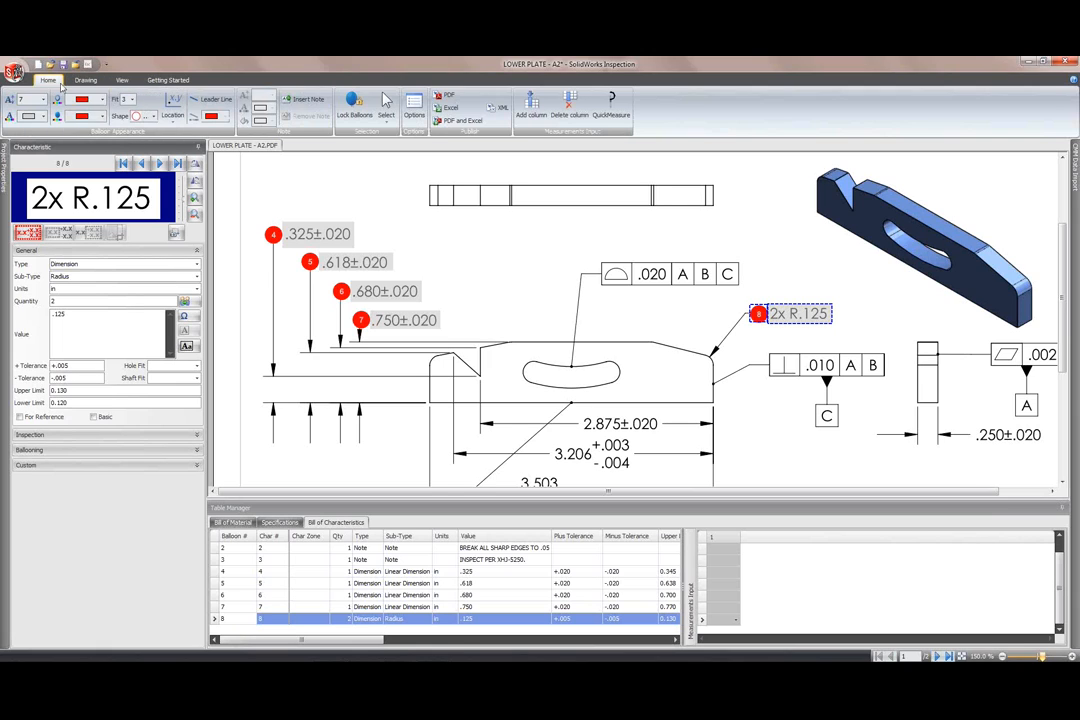
{"action": "left_click", "coordinate": [414, 112]}
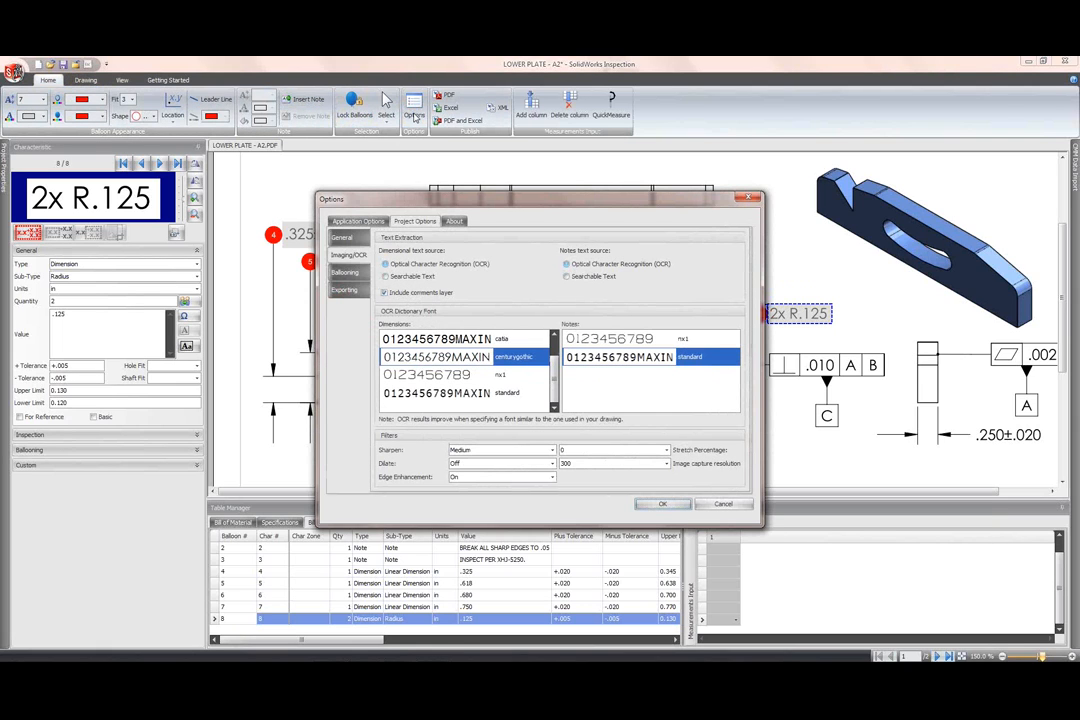
{"action": "left_click", "coordinate": [358, 221]}
{"action": "left_click", "coordinate": [364, 257]}
{"action": "left_click", "coordinate": [363, 243]}
{"action": "left_click", "coordinate": [414, 221]}
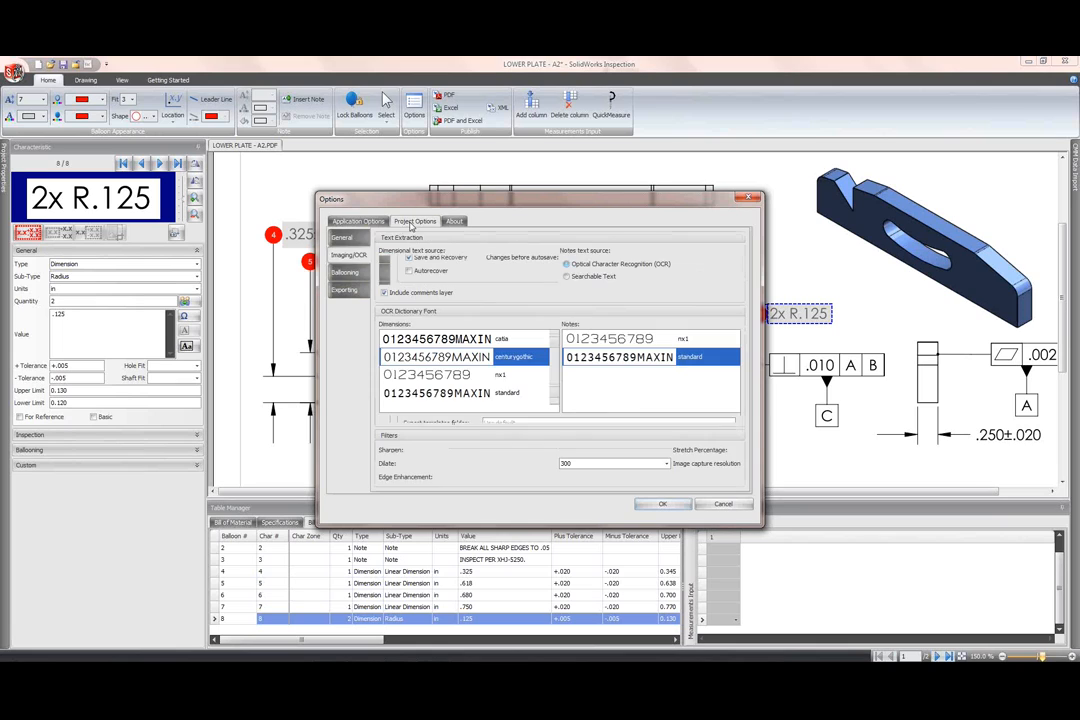
{"action": "left_click", "coordinate": [341, 238]}
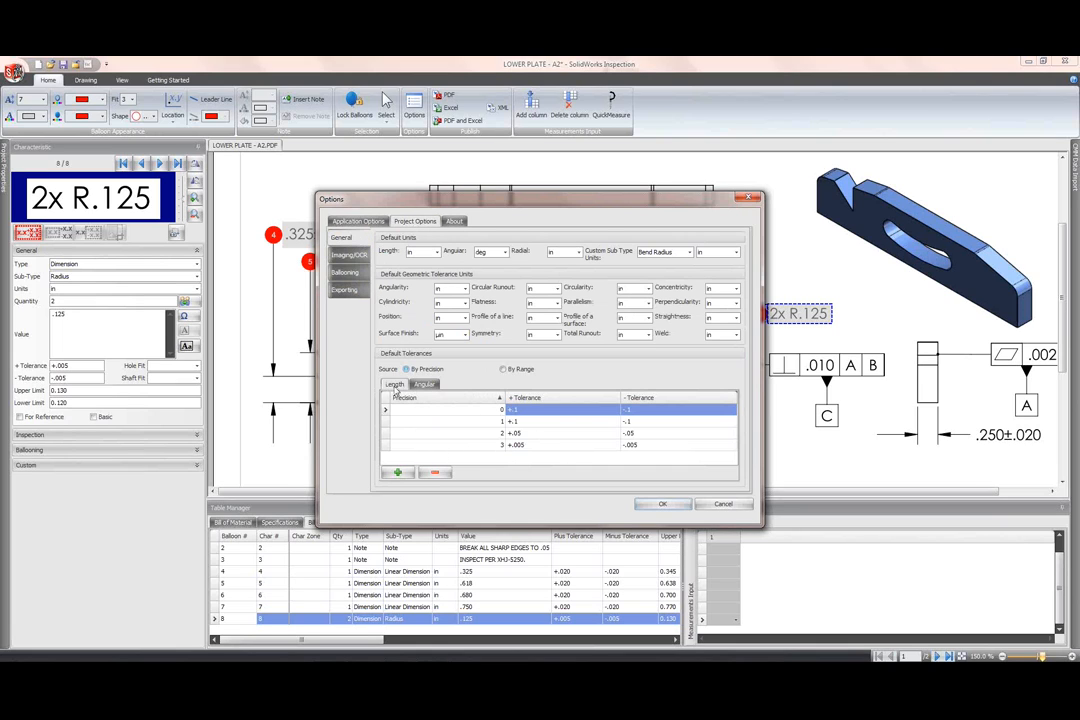
{"action": "left_click", "coordinate": [524, 372]}
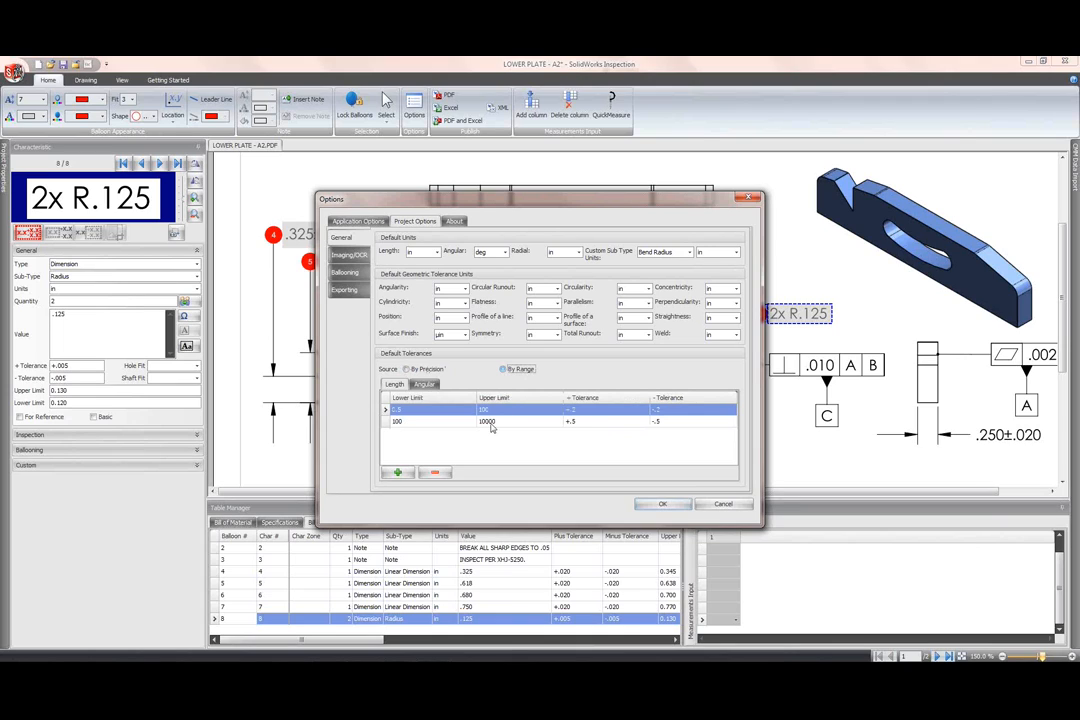
{"action": "left_click", "coordinate": [410, 370]}
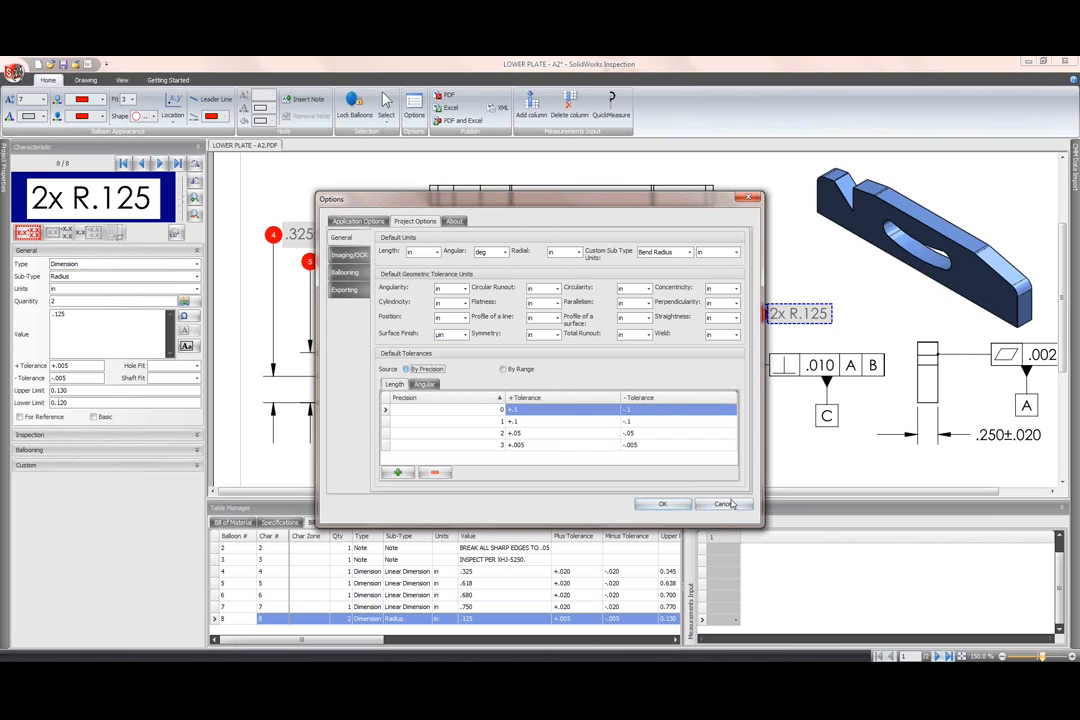
{"action": "left_click", "coordinate": [662, 503]}
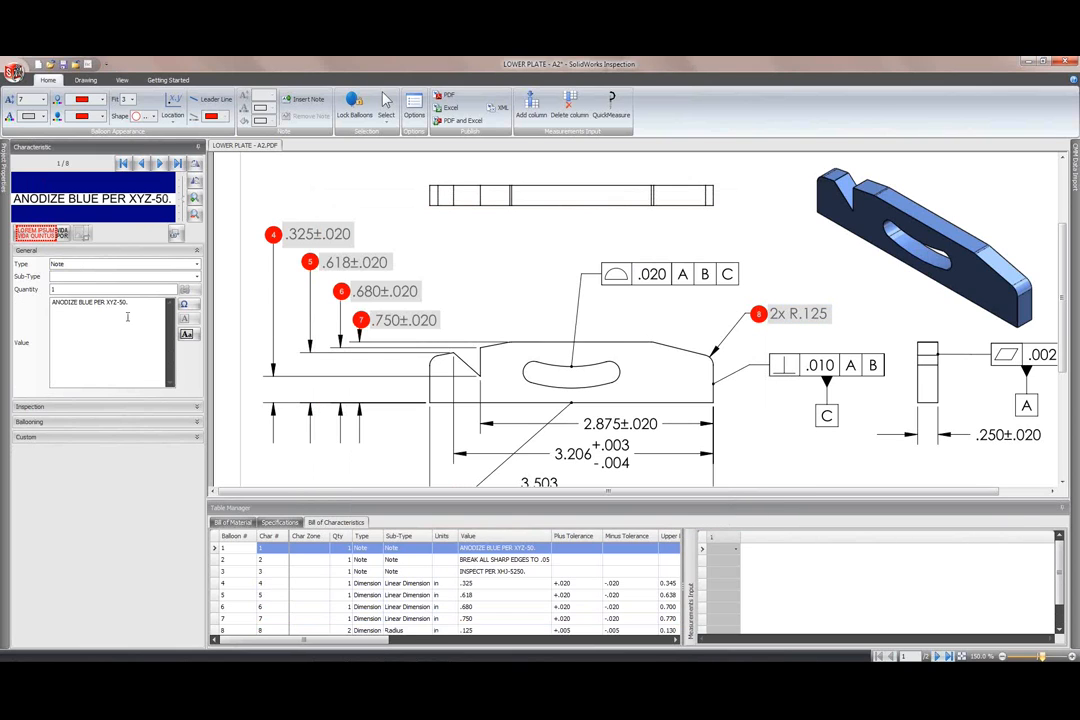
Step: Box-select 2.875±.020, 3.206 +.003/-.004 and 3.503/3.496 as balloons 9–11, then enlarge the characteristics table
{"action": "left_click", "coordinate": [87, 80]}
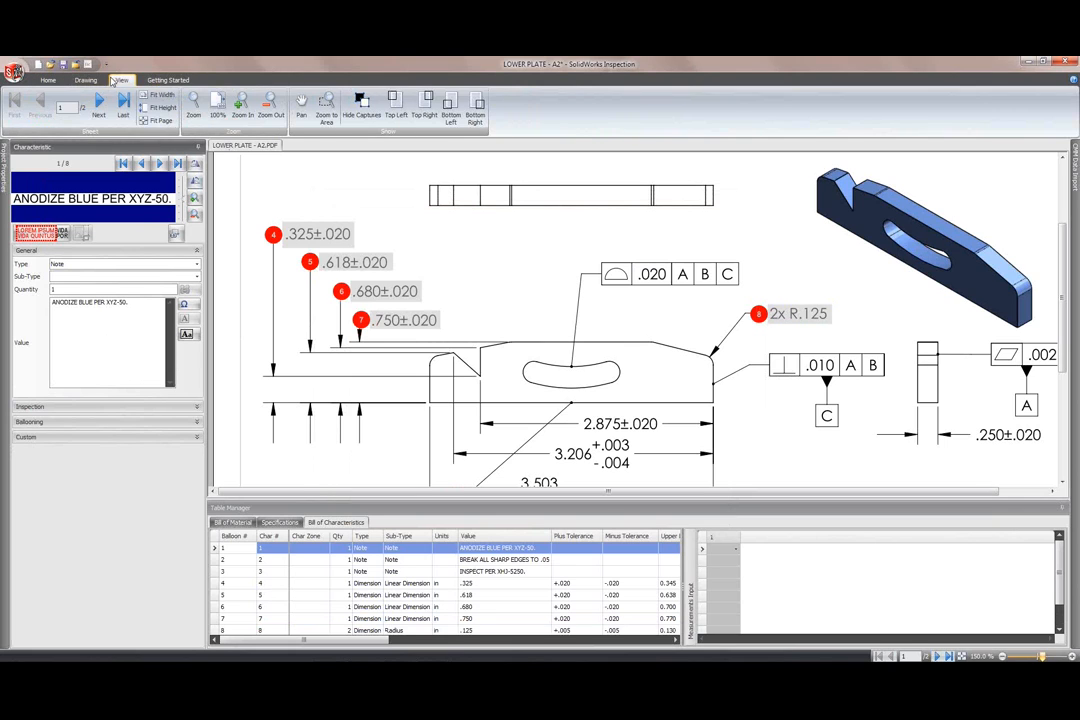
{"action": "scroll", "coordinate": [693, 410], "scroll_direction": "down", "scroll_amount": 3}
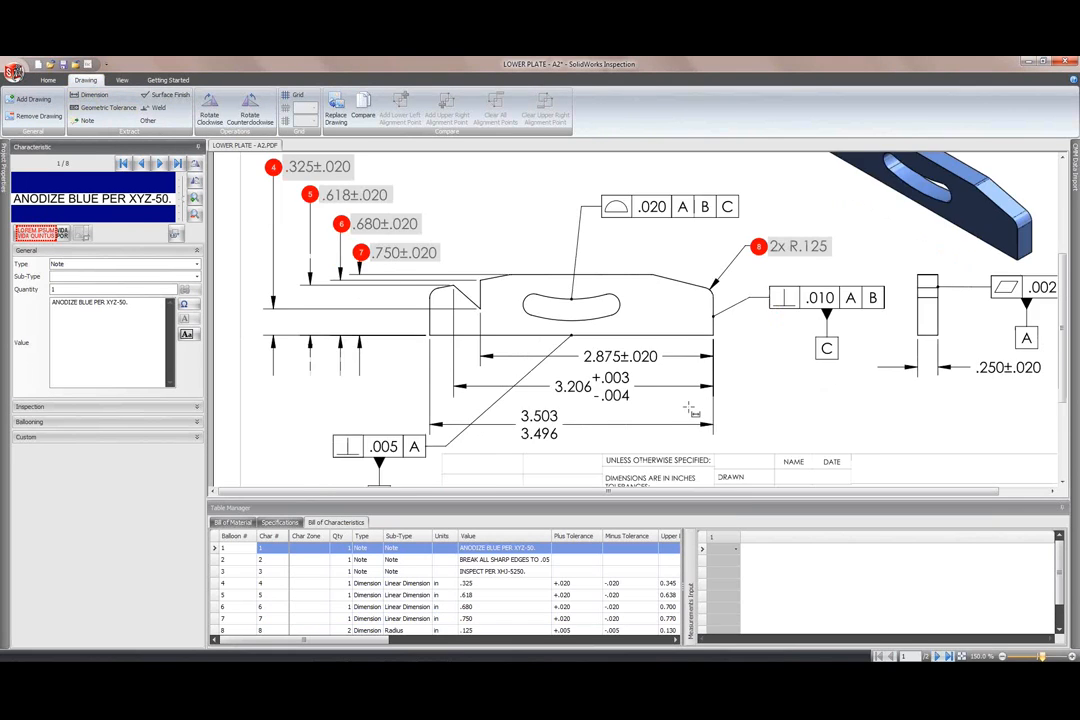
{"action": "left_click_drag", "start_coordinate": [580, 280], "coordinate": [661, 299]}
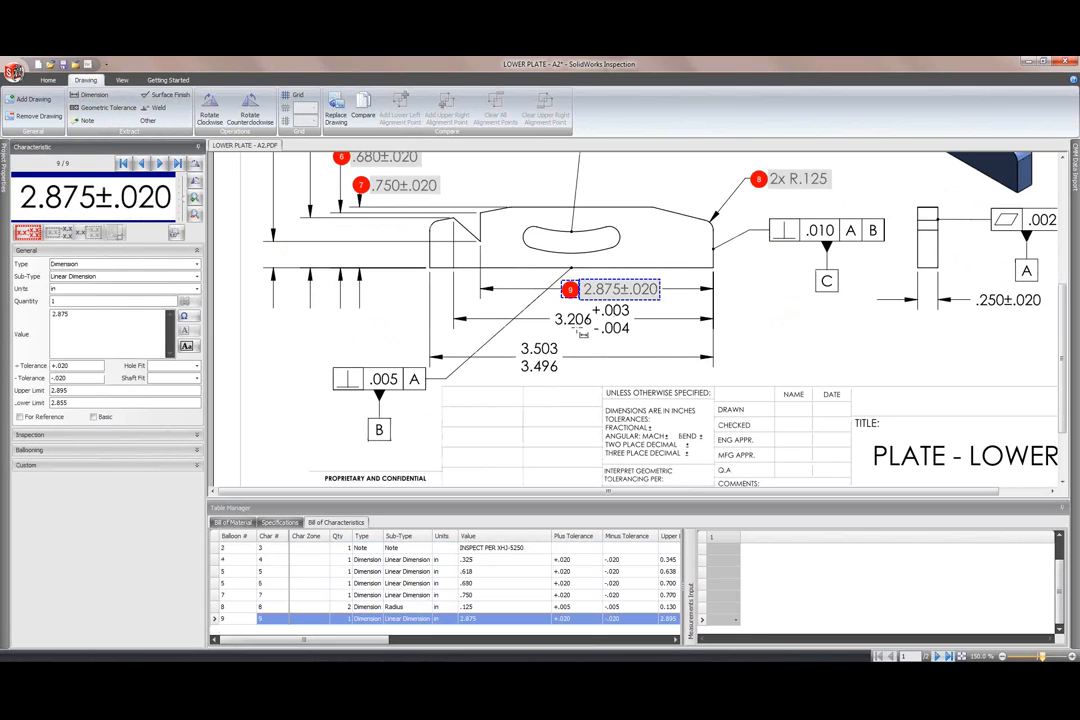
{"action": "left_click_drag", "start_coordinate": [632, 337], "coordinate": [553, 306]}
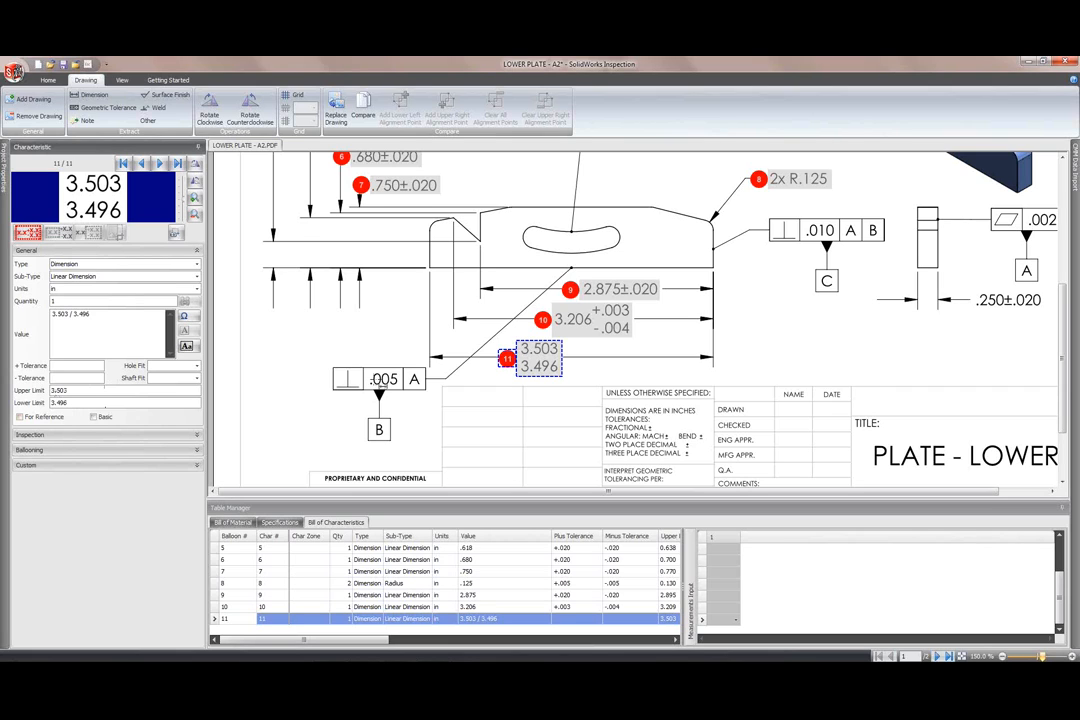
{"action": "left_click_drag", "start_coordinate": [545, 499], "coordinate": [545, 461]}
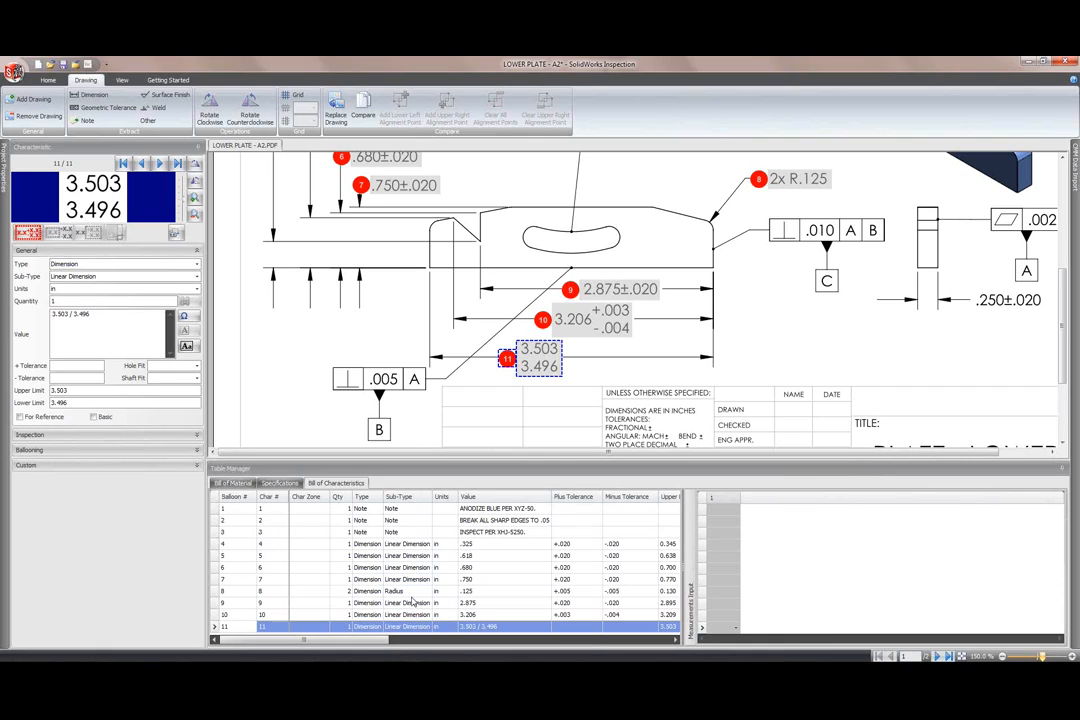
Step: Give characteristic 11 (3.503/3.496) the Digital Calipers inspection method
{"action": "left_click_drag", "start_coordinate": [384, 641], "coordinate": [345, 644]}
{"action": "left_click", "coordinate": [40, 434]}
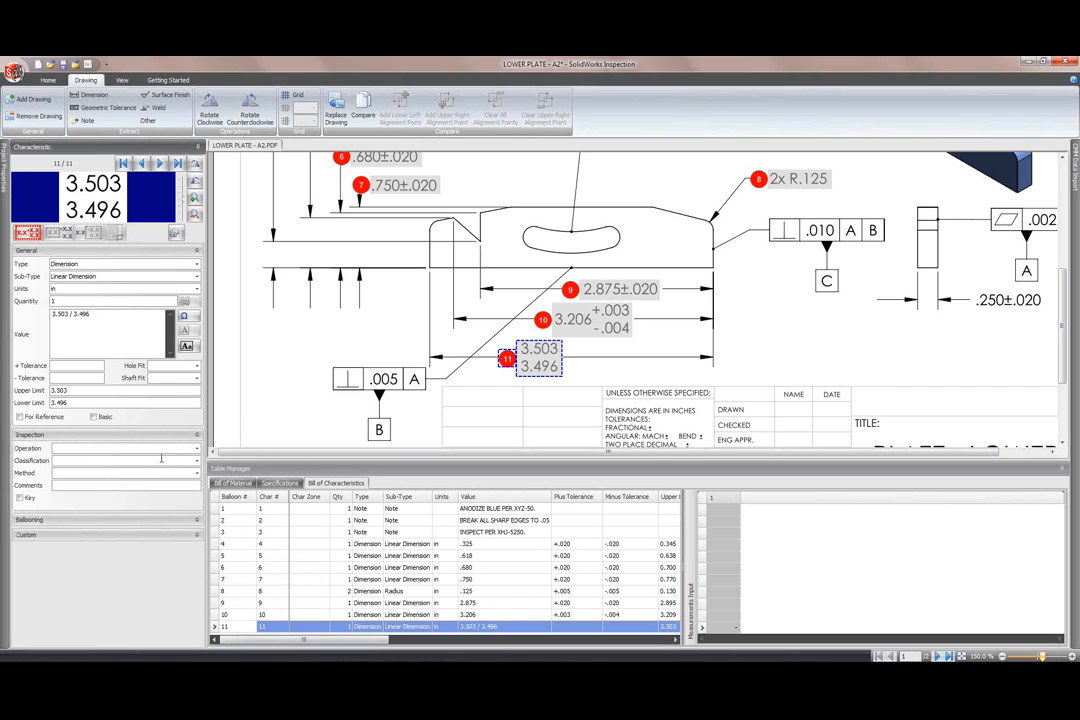
{"action": "left_click", "coordinate": [197, 472]}
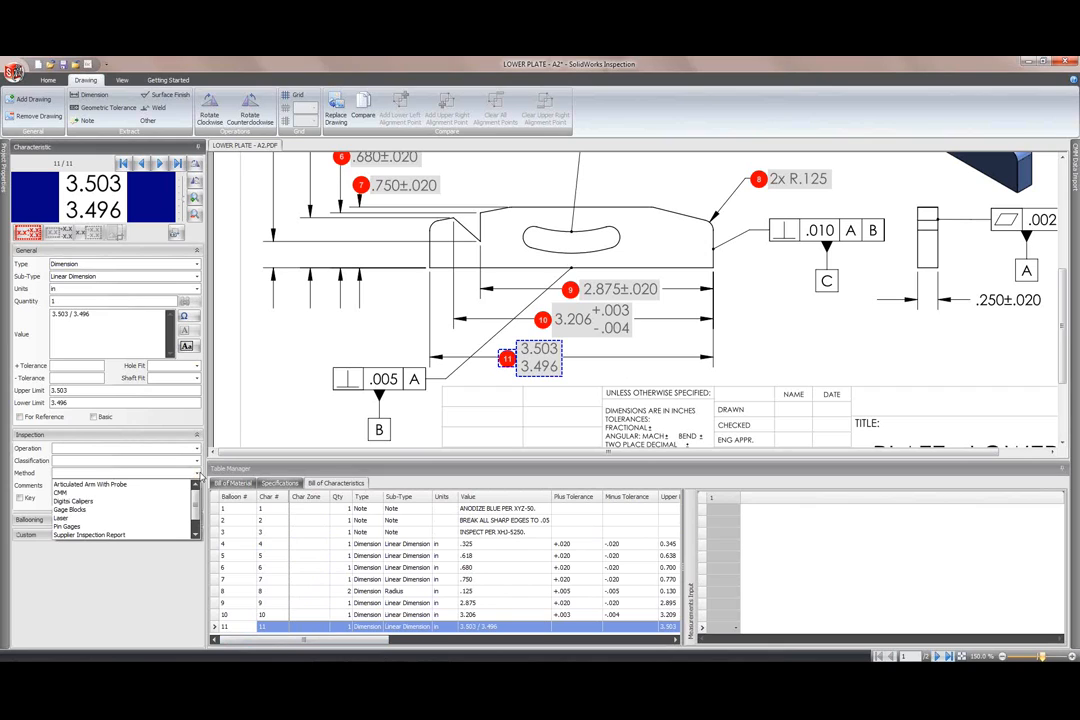
{"action": "left_click", "coordinate": [135, 501]}
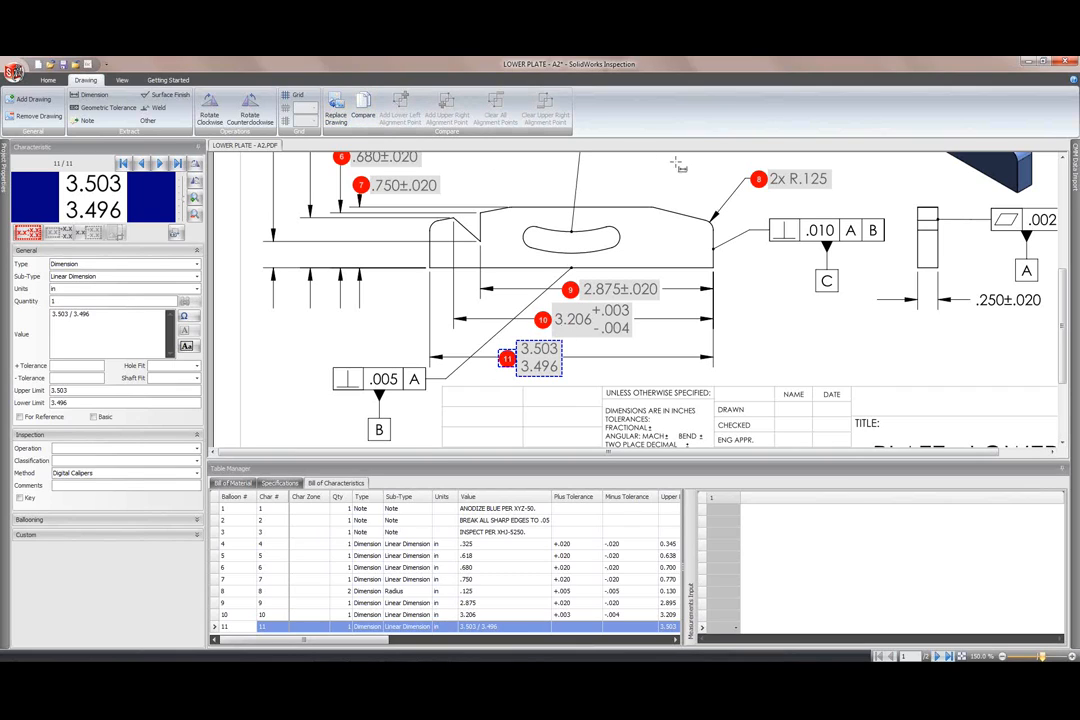
{"action": "left_click", "coordinate": [224, 627]}
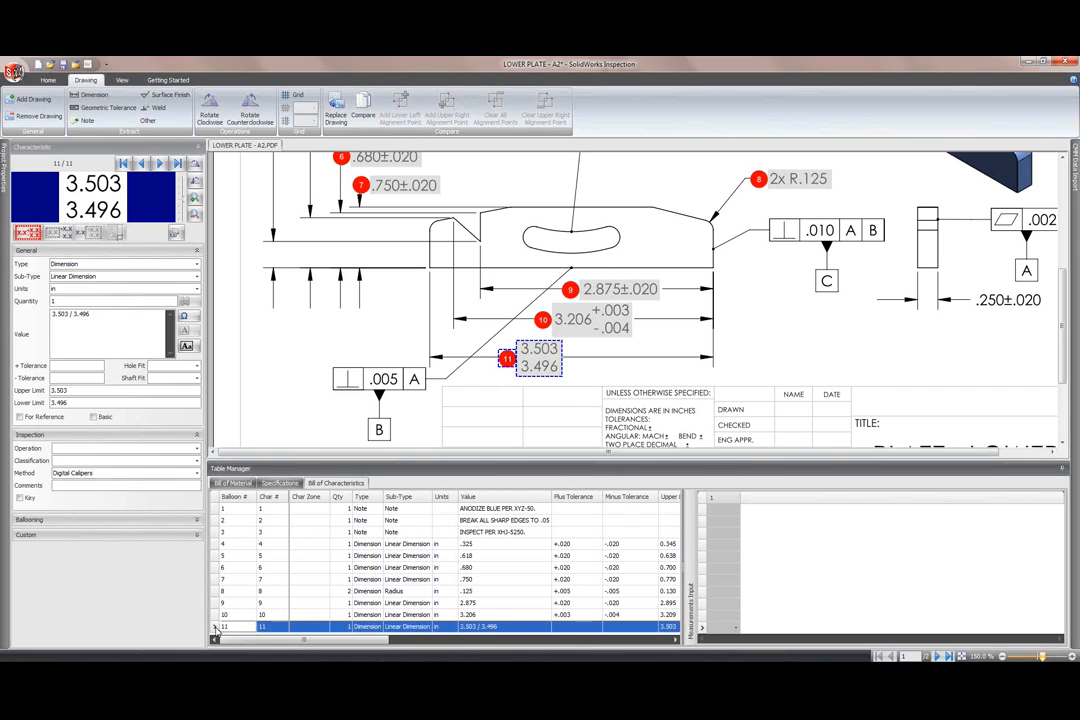
Step: Move the 3.503/3.496 row up to number 8, then select the 2x R.125 radius row
{"action": "left_click_drag", "start_coordinate": [224, 629], "coordinate": [238, 591]}
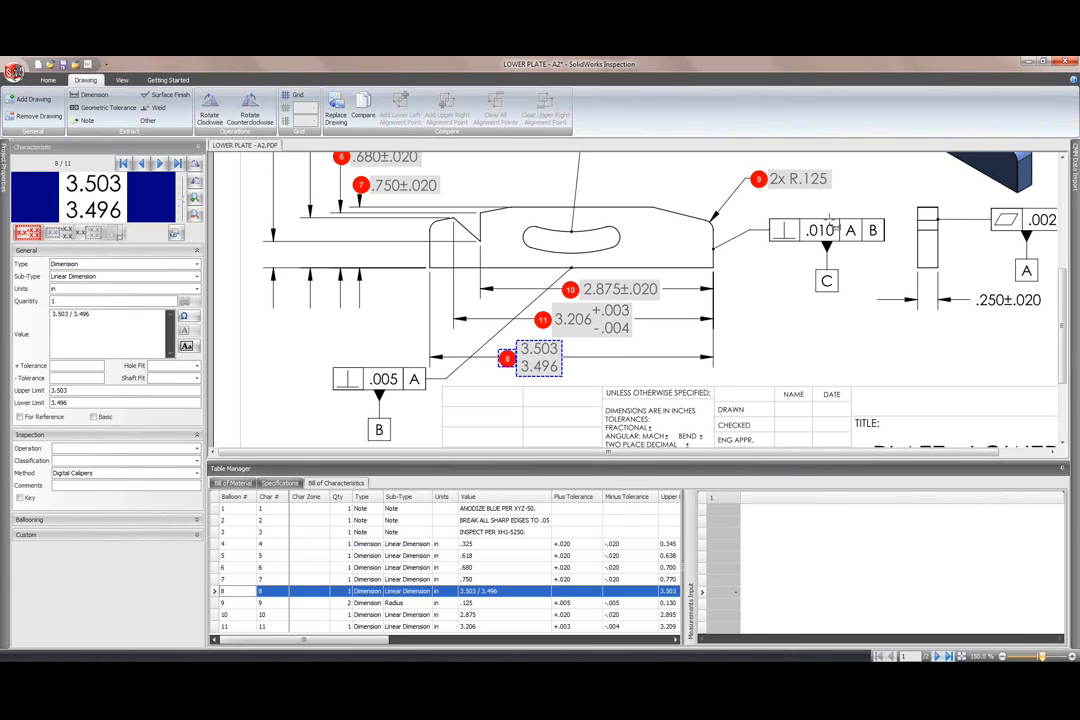
{"action": "left_click", "coordinate": [221, 603]}
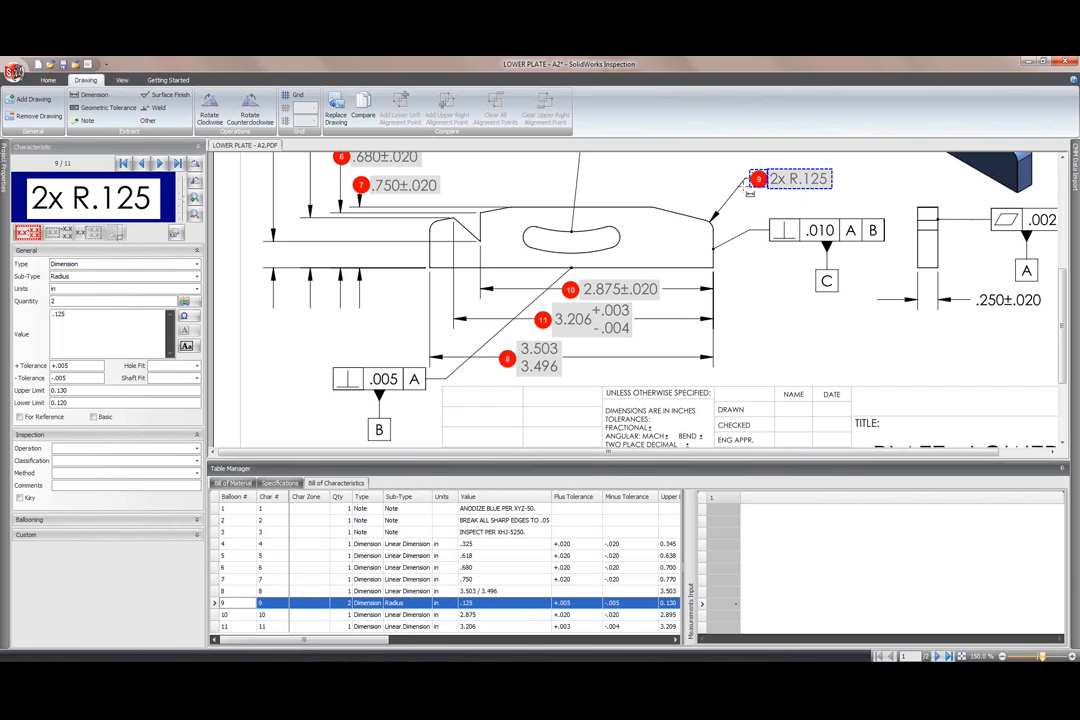
Step: Split row 9's 2x R.125 radius into characteristics 9.1 and 9.2, then display the empty Bill of Material
{"action": "left_click", "coordinate": [185, 302]}
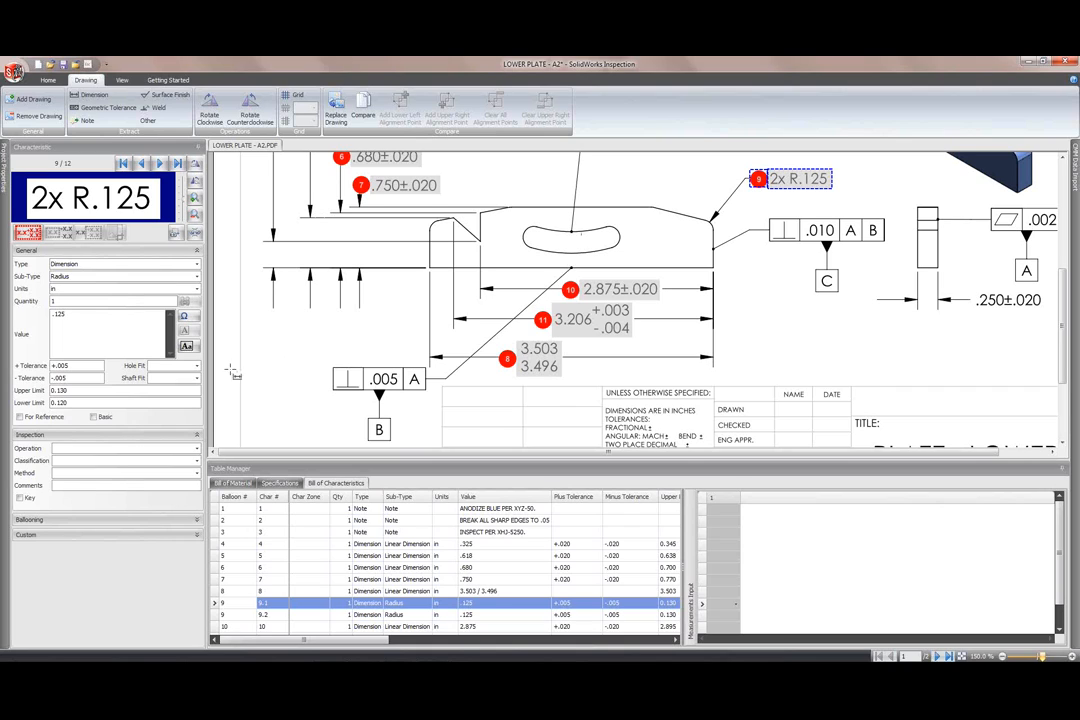
{"action": "left_click", "coordinate": [235, 484]}
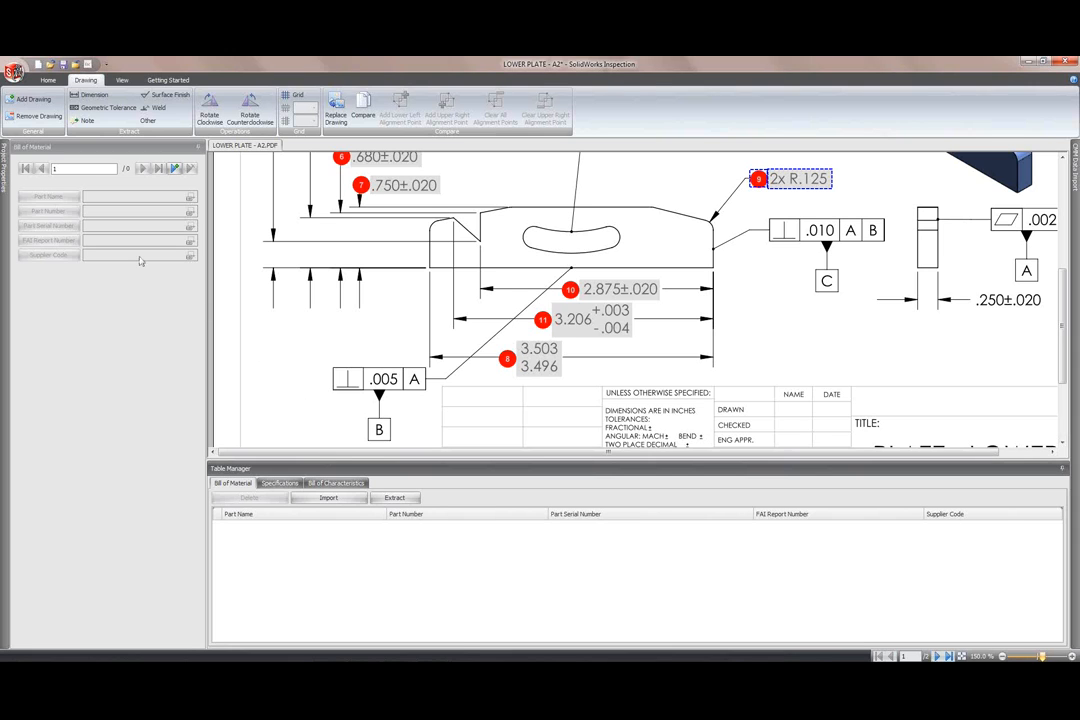
Step: Add the PARTS LIST-PL2.pdf drawing and box its parts list to extract the seven part rows
{"action": "left_click", "coordinate": [31, 98]}
{"action": "left_click", "coordinate": [200, 157]}
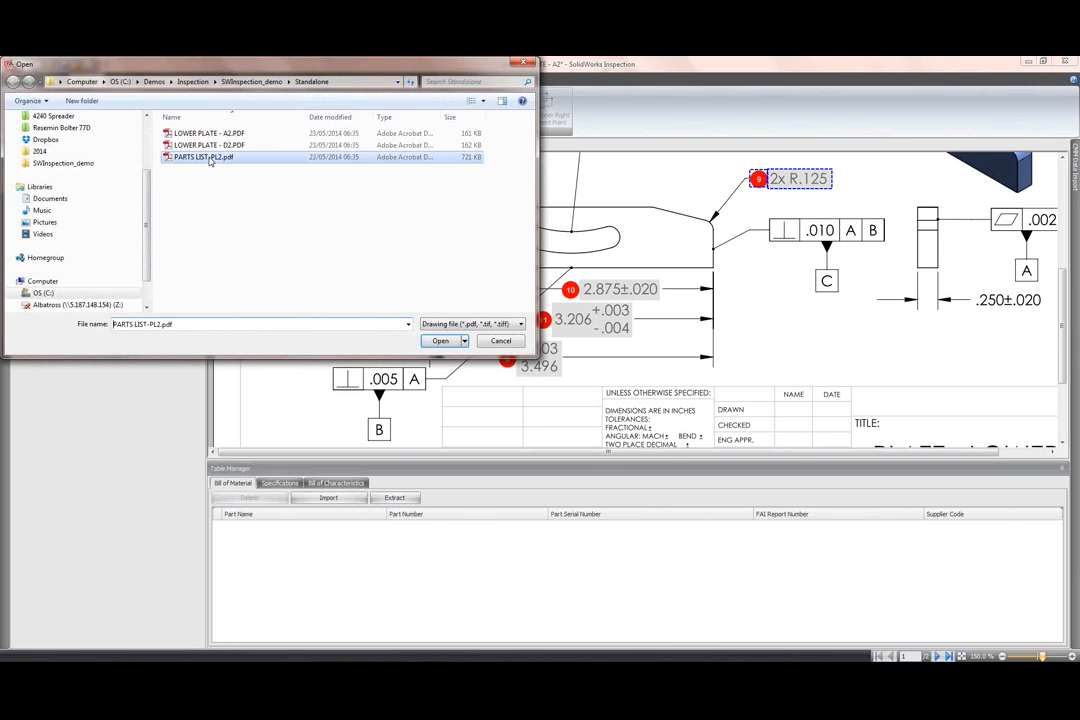
{"action": "left_click", "coordinate": [438, 340]}
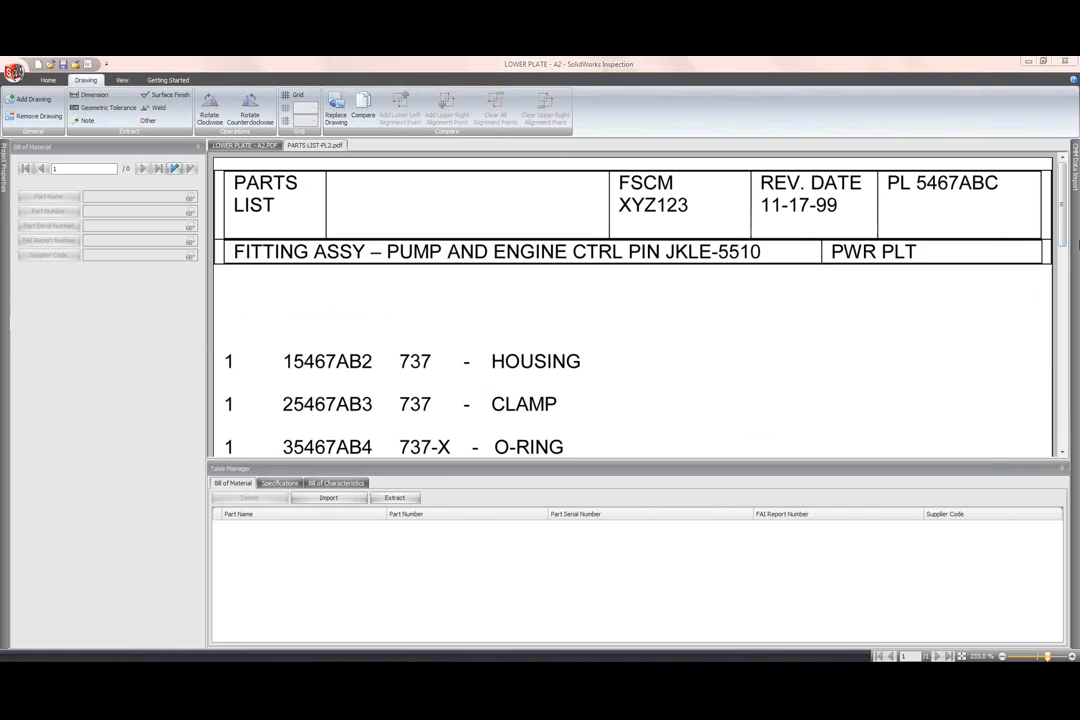
{"action": "left_click_drag", "start_coordinate": [1063, 210], "coordinate": [1063, 264]}
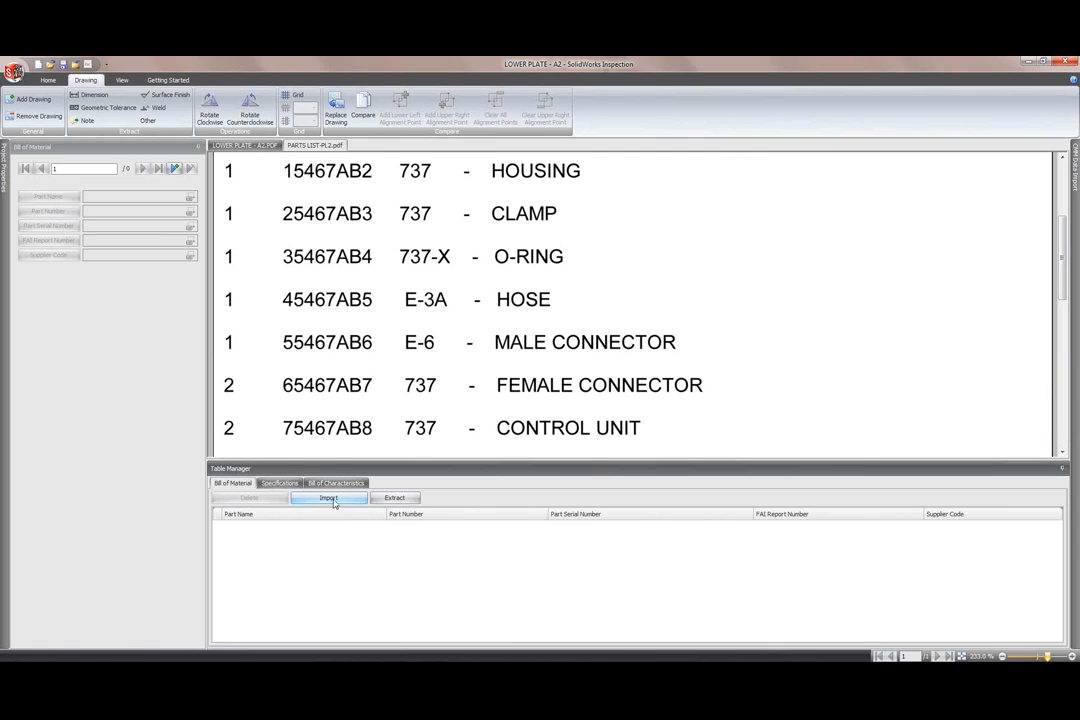
{"action": "left_click", "coordinate": [406, 503]}
{"action": "left_click_drag", "start_coordinate": [279, 441], "coordinate": [712, 164]}
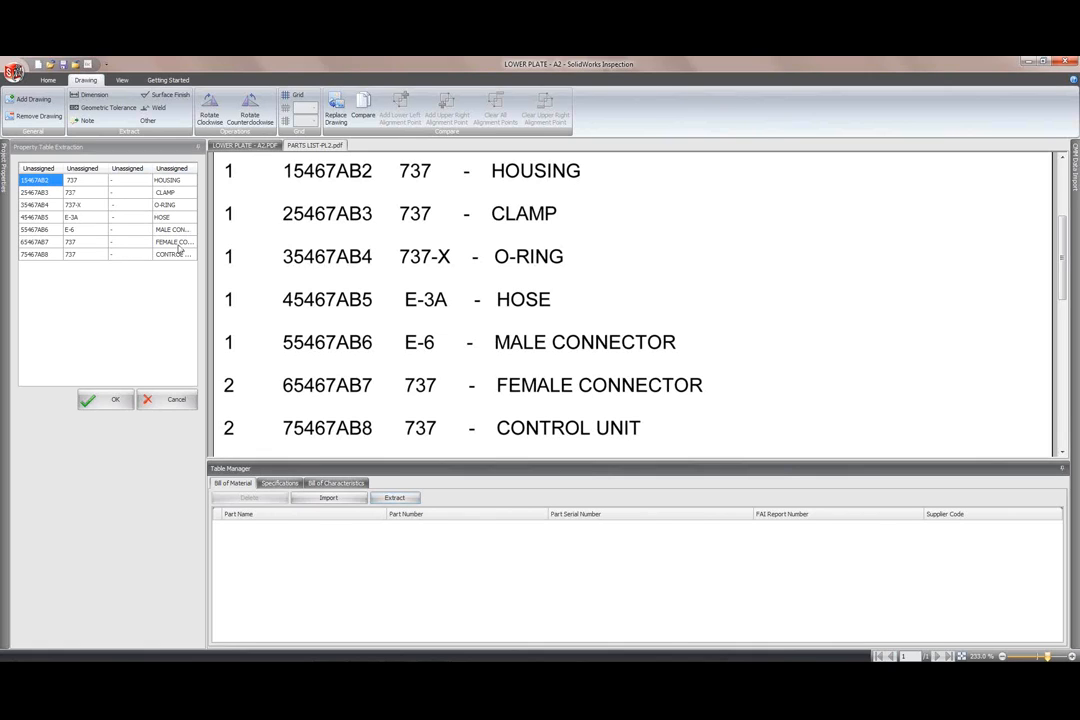
Step: Map columns to Part Number, Serial Number and Part Name, sort ascending by Part Number, and confirm
{"action": "left_click", "coordinate": [190, 170]}
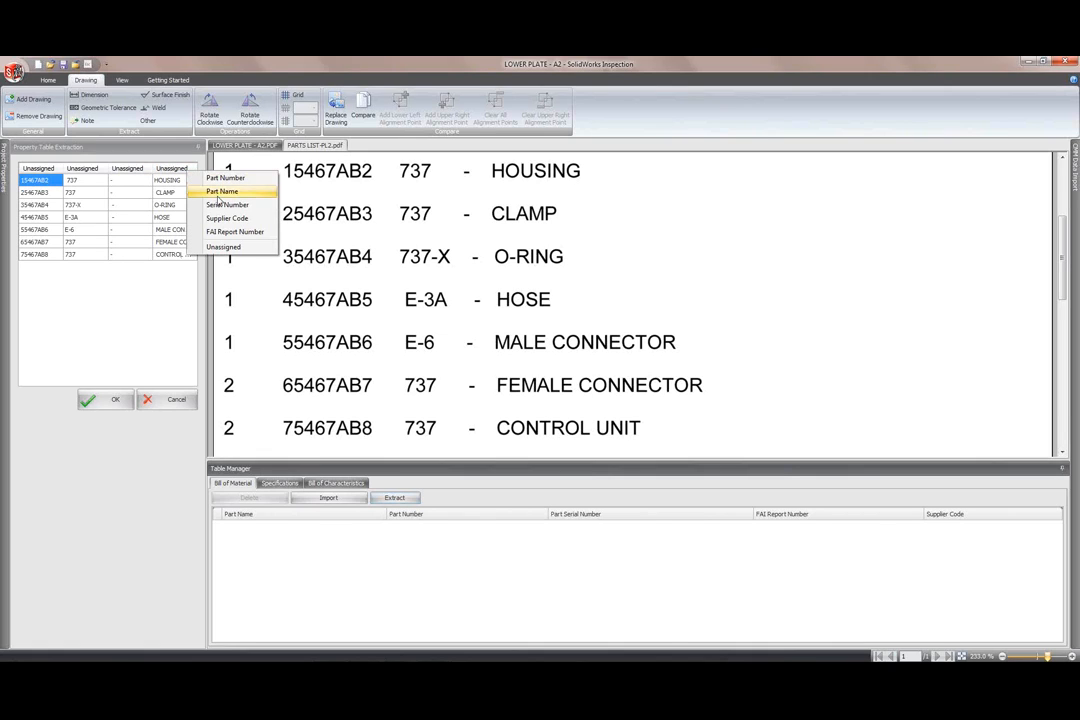
{"action": "left_click", "coordinate": [176, 170]}
{"action": "left_click", "coordinate": [176, 170]}
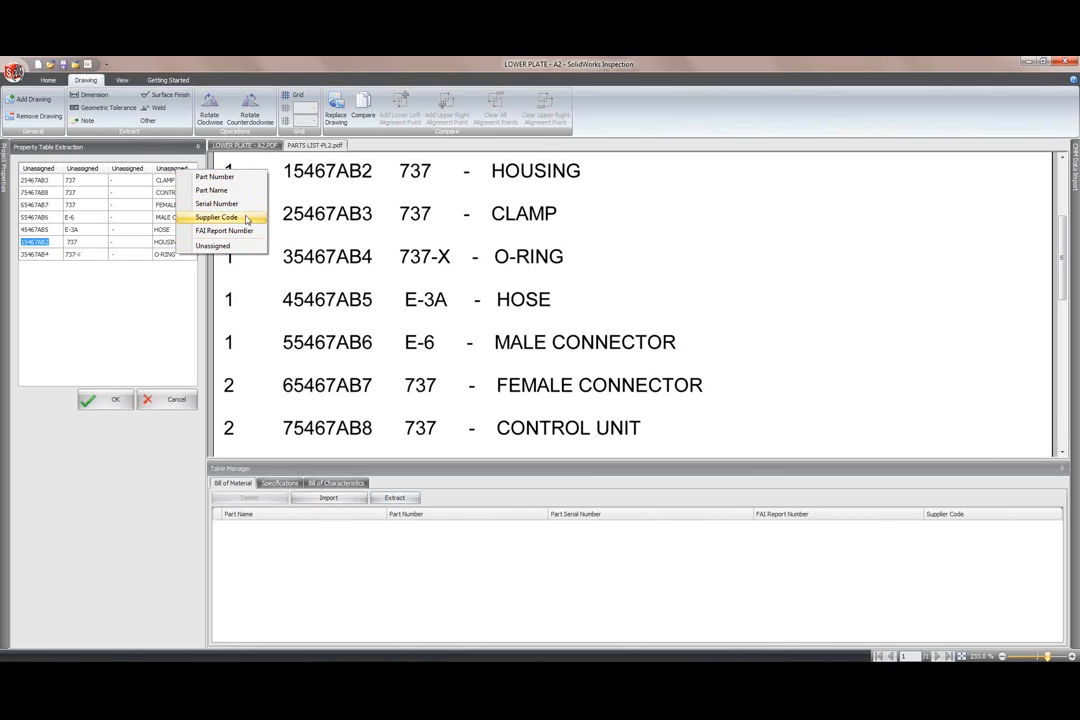
{"action": "left_click", "coordinate": [217, 194]}
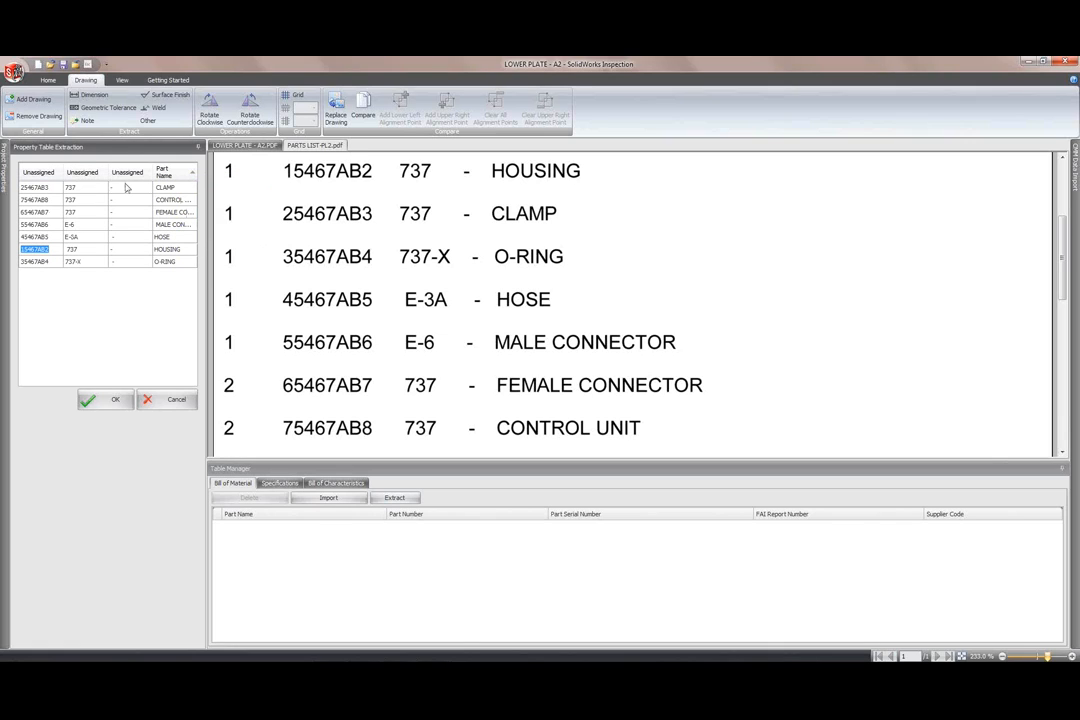
{"action": "left_click", "coordinate": [92, 173]}
{"action": "left_click", "coordinate": [128, 205]}
{"action": "left_click", "coordinate": [57, 172]}
{"action": "left_click", "coordinate": [88, 180]}
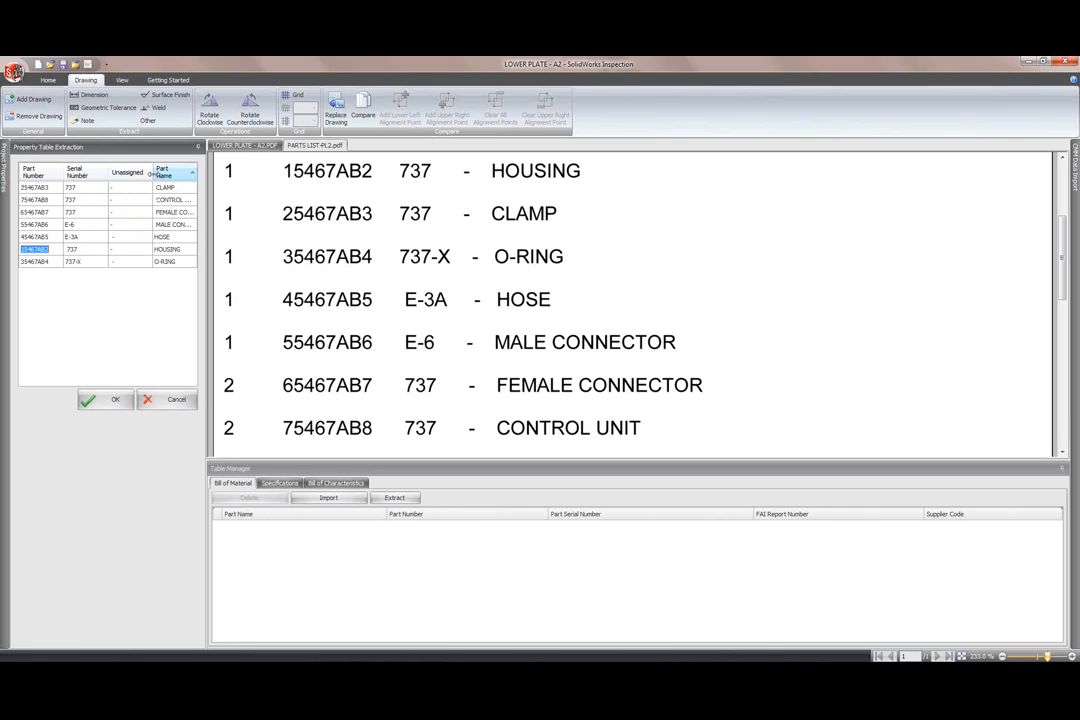
{"action": "left_click", "coordinate": [168, 172]}
{"action": "left_click", "coordinate": [50, 174]}
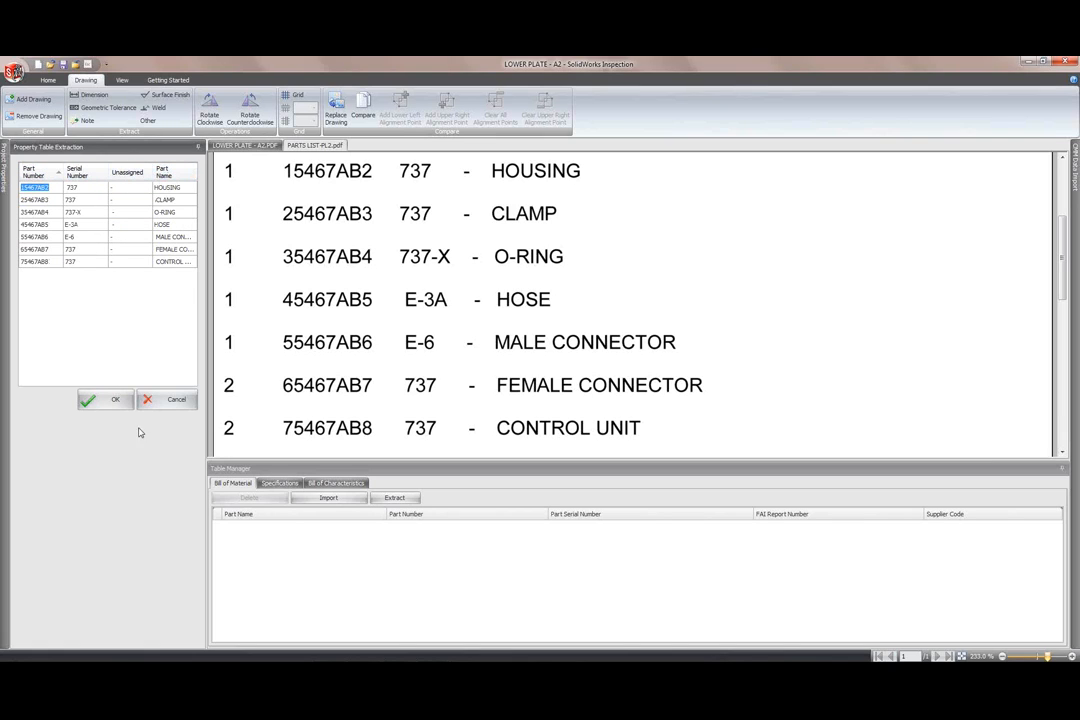
{"action": "left_click", "coordinate": [115, 399]}
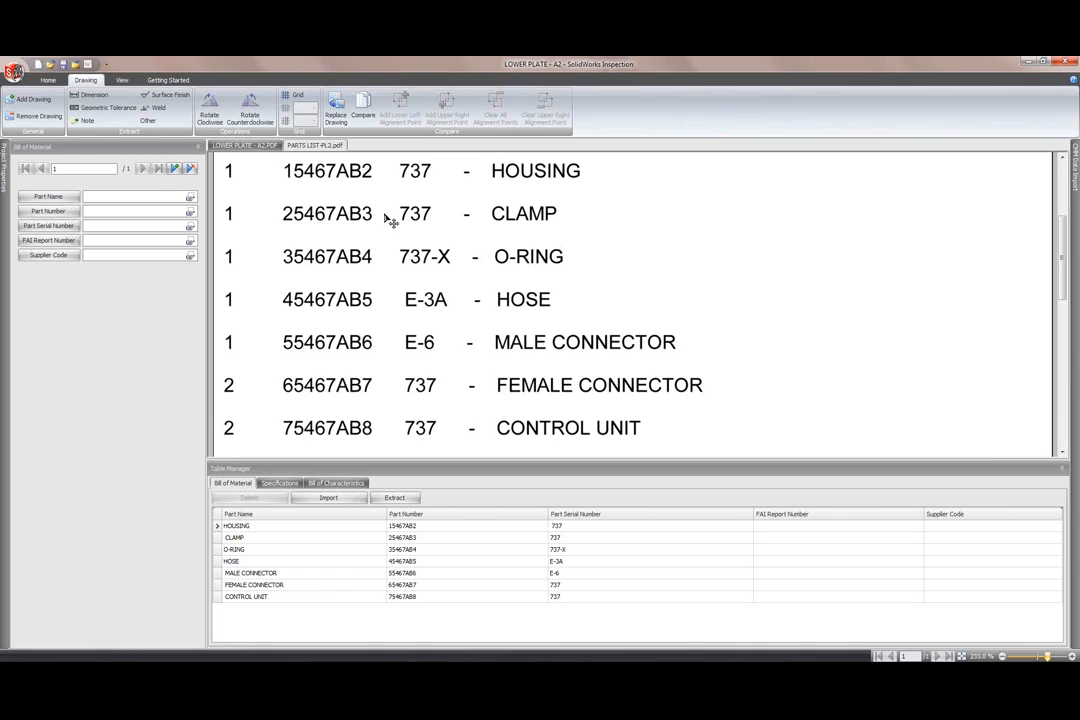
Step: Switch to the LOWER PLATE - A2 drawing and toggle the balloons' captured values off and on
{"action": "left_click", "coordinate": [268, 146]}
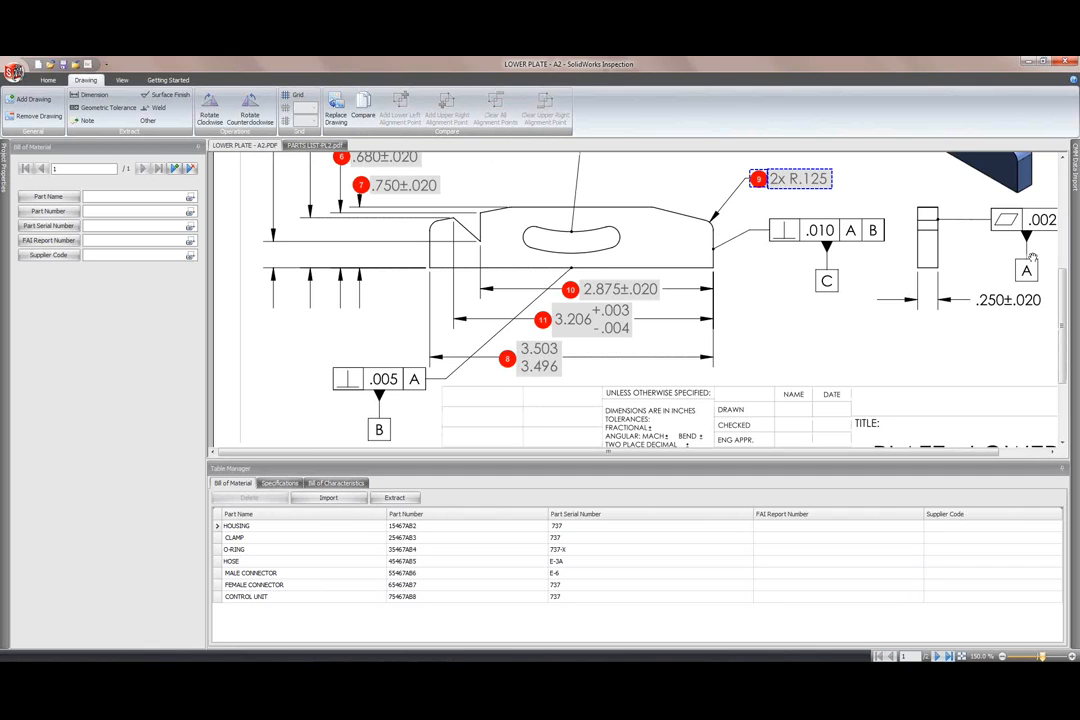
{"action": "mouse_move", "coordinate": [1062, 300]}
{"action": "left_mouse_down"}
{"action": "mouse_move", "coordinate": [1064, 210]}
{"action": "mouse_move", "coordinate": [1068, 286]}
{"action": "left_mouse_up"}
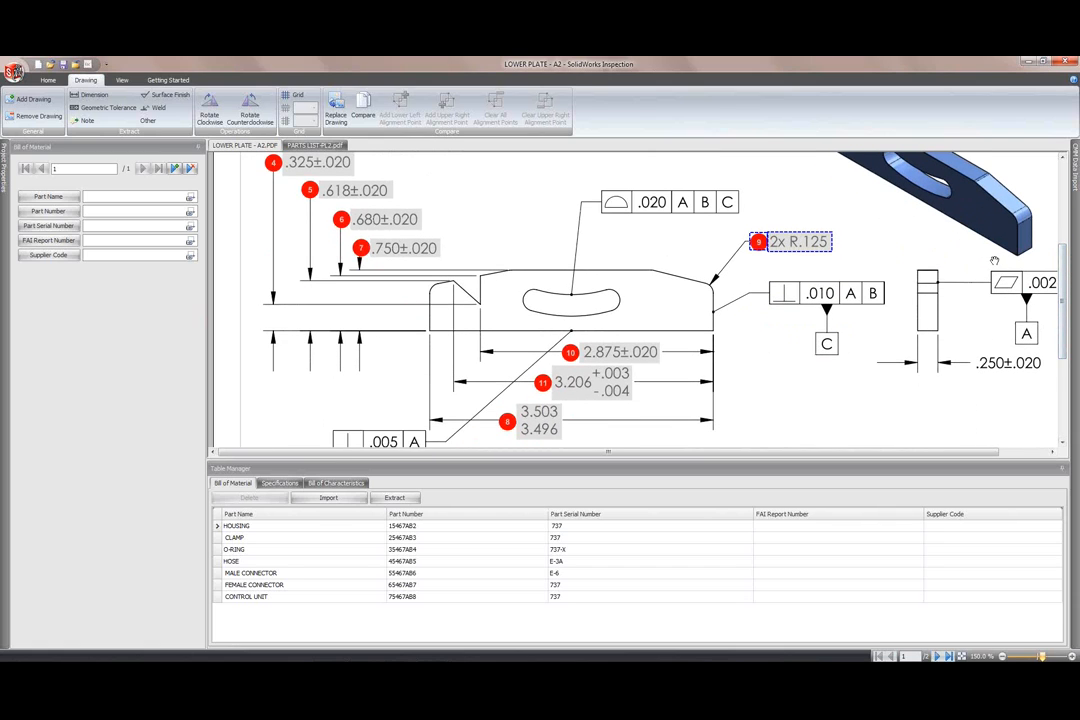
{"action": "left_click", "coordinate": [121, 79]}
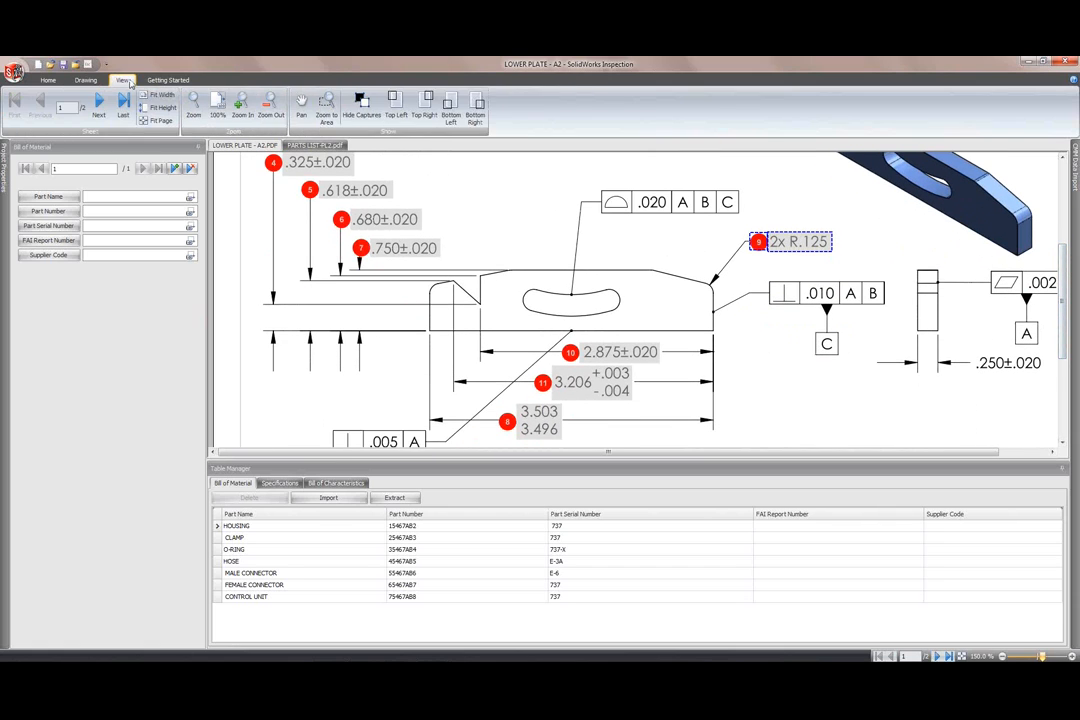
{"action": "left_click", "coordinate": [363, 107]}
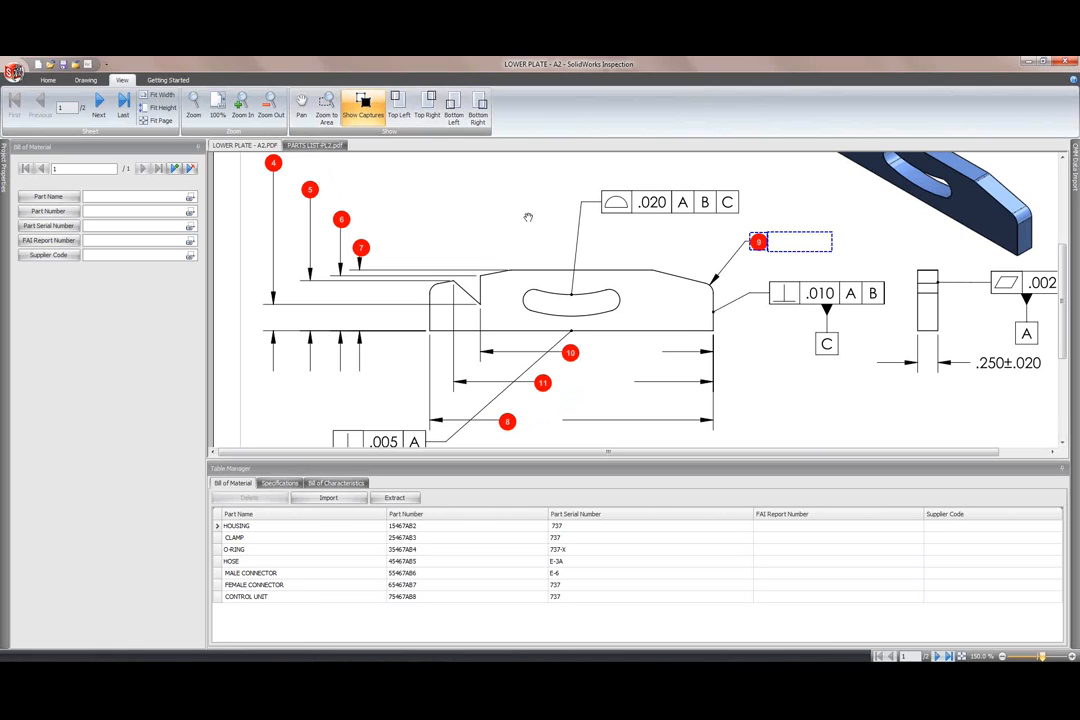
{"action": "mouse_move", "coordinate": [1063, 249]}
{"action": "left_mouse_down"}
{"action": "mouse_move", "coordinate": [1063, 208]}
{"action": "mouse_move", "coordinate": [1063, 240]}
{"action": "left_mouse_up"}
{"action": "scroll", "coordinate": [637, 313], "scroll_direction": "down", "scroll_amount": 2}
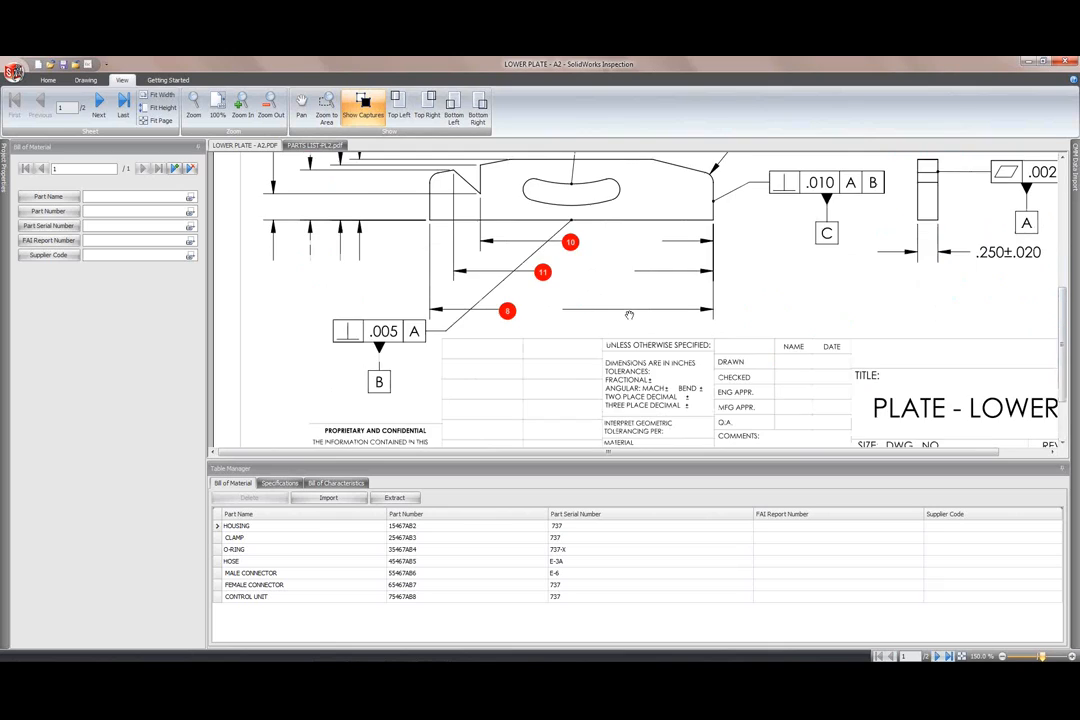
{"action": "scroll", "coordinate": [637, 313], "scroll_direction": "up", "scroll_amount": 1}
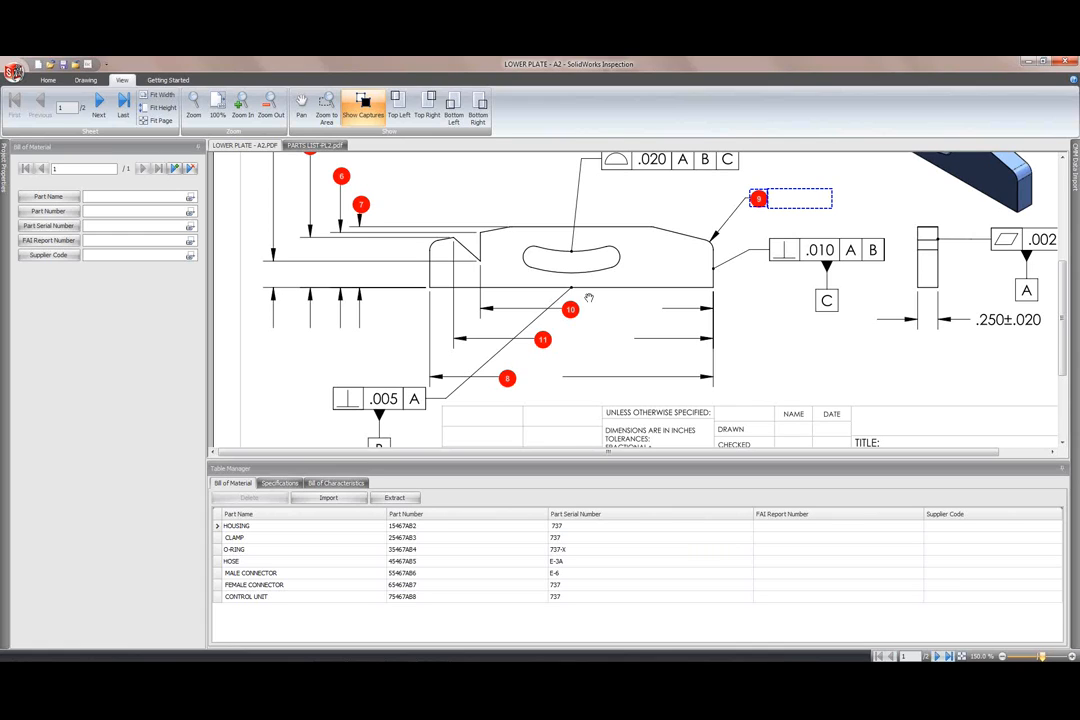
{"action": "left_click", "coordinate": [362, 104]}
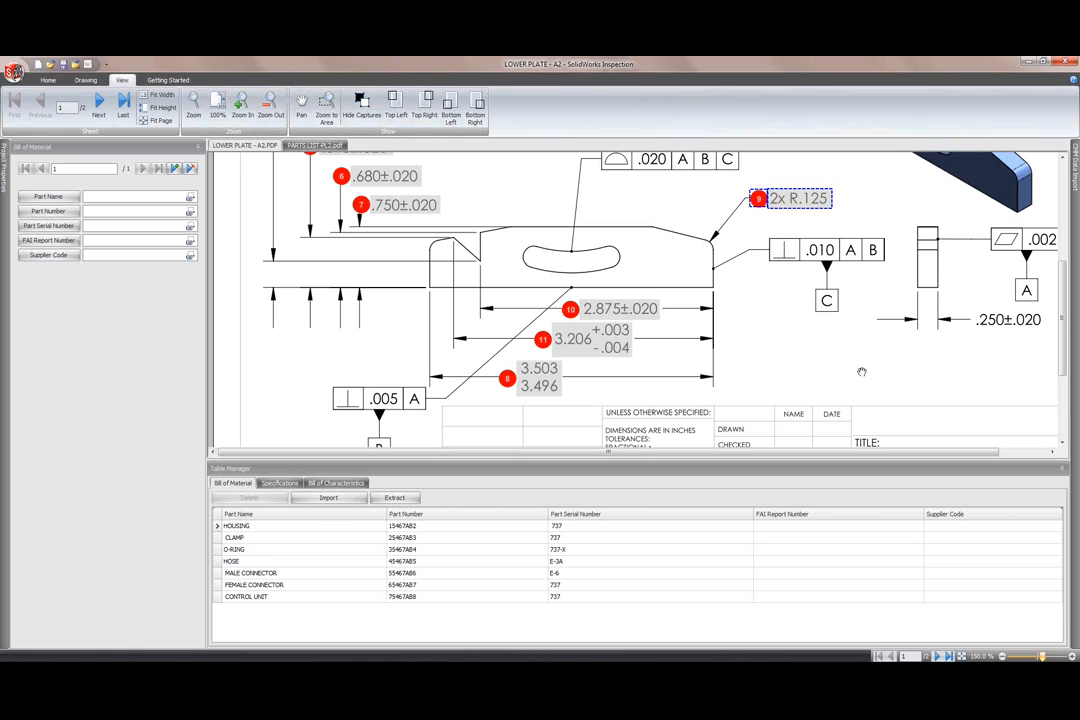
{"action": "left_click_drag", "start_coordinate": [1061, 324], "coordinate": [1062, 283]}
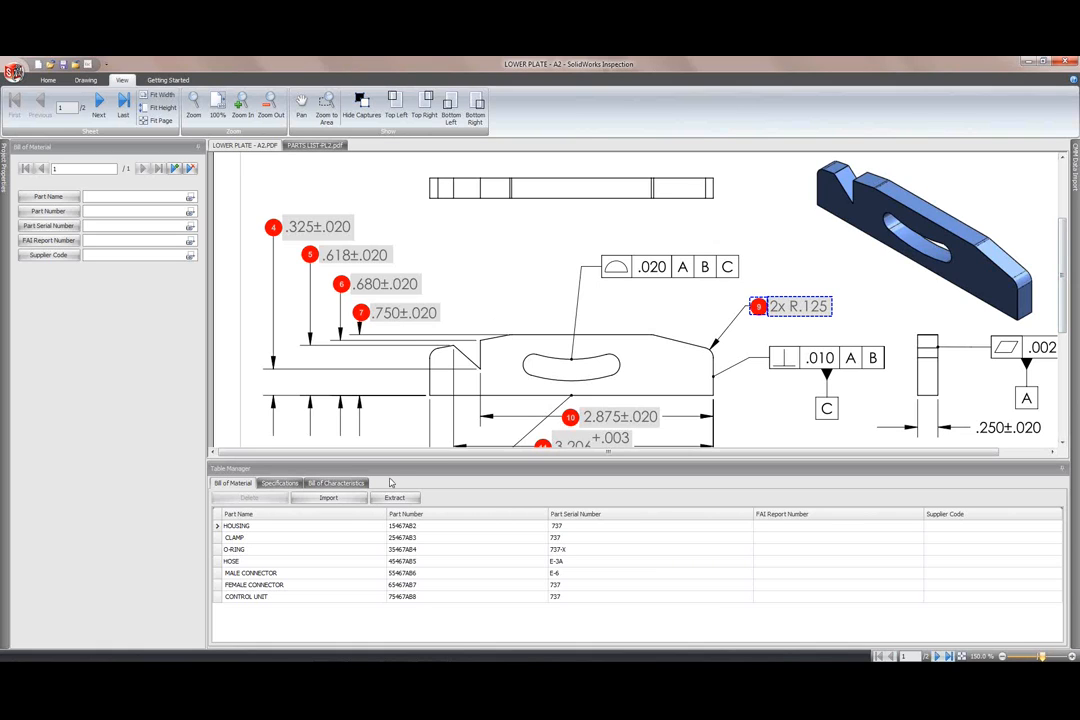
Step: List the Bill of Characteristics and drag the splitter down to enlarge the drawing area
{"action": "left_click", "coordinate": [336, 483]}
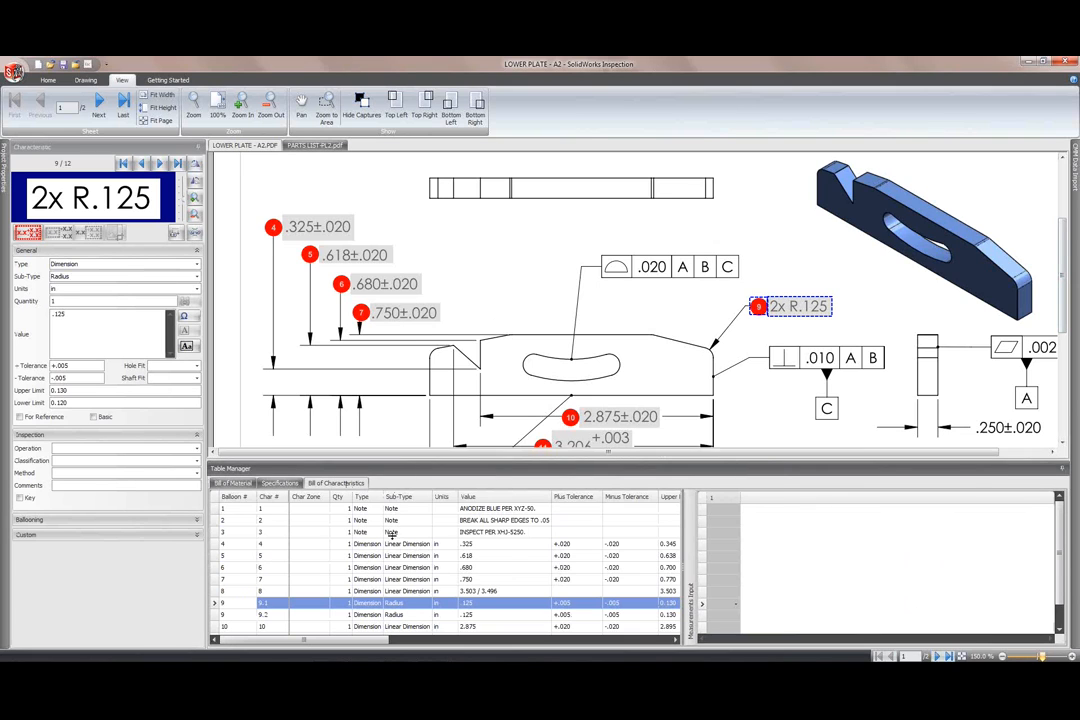
{"action": "left_click_drag", "start_coordinate": [396, 475], "coordinate": [396, 555]}
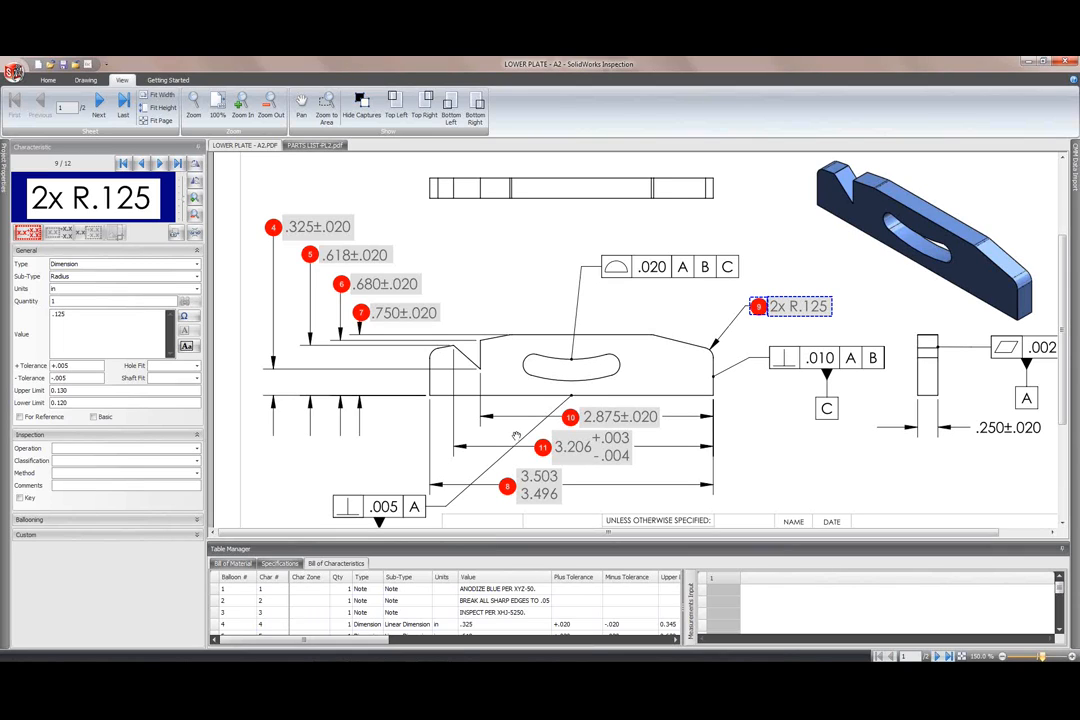
{"action": "left_click", "coordinate": [85, 81]}
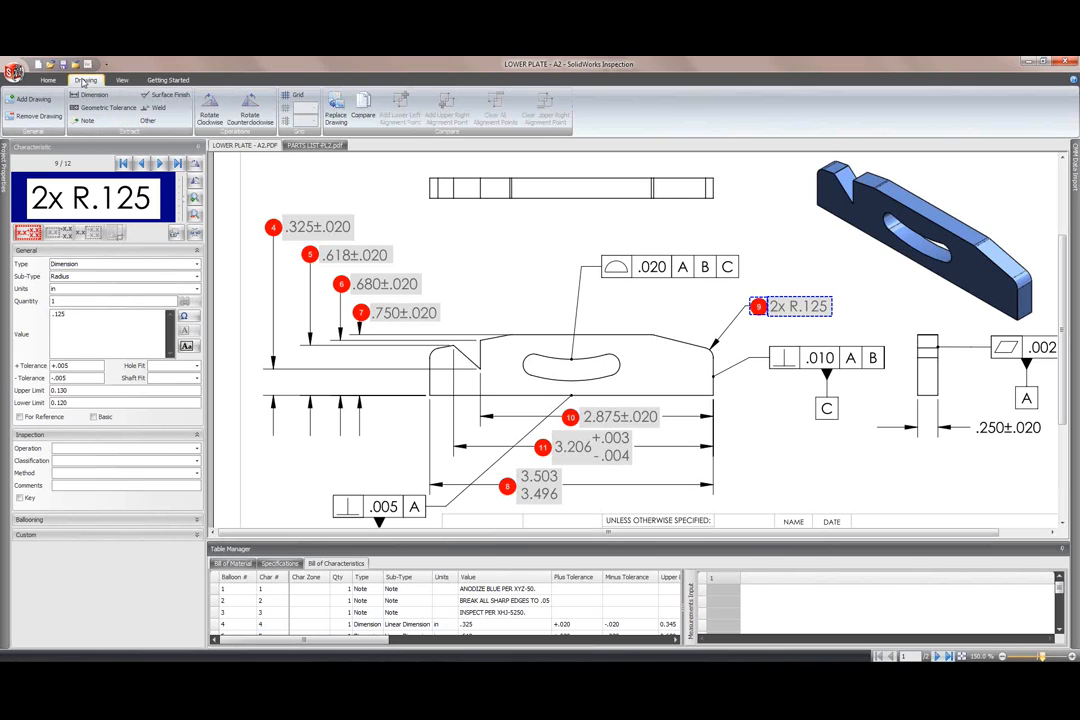
Step: Load LOWER PLATE - D2.PDF as the replacement drawing and agree to compare it with the existing one
{"action": "left_click", "coordinate": [341, 114]}
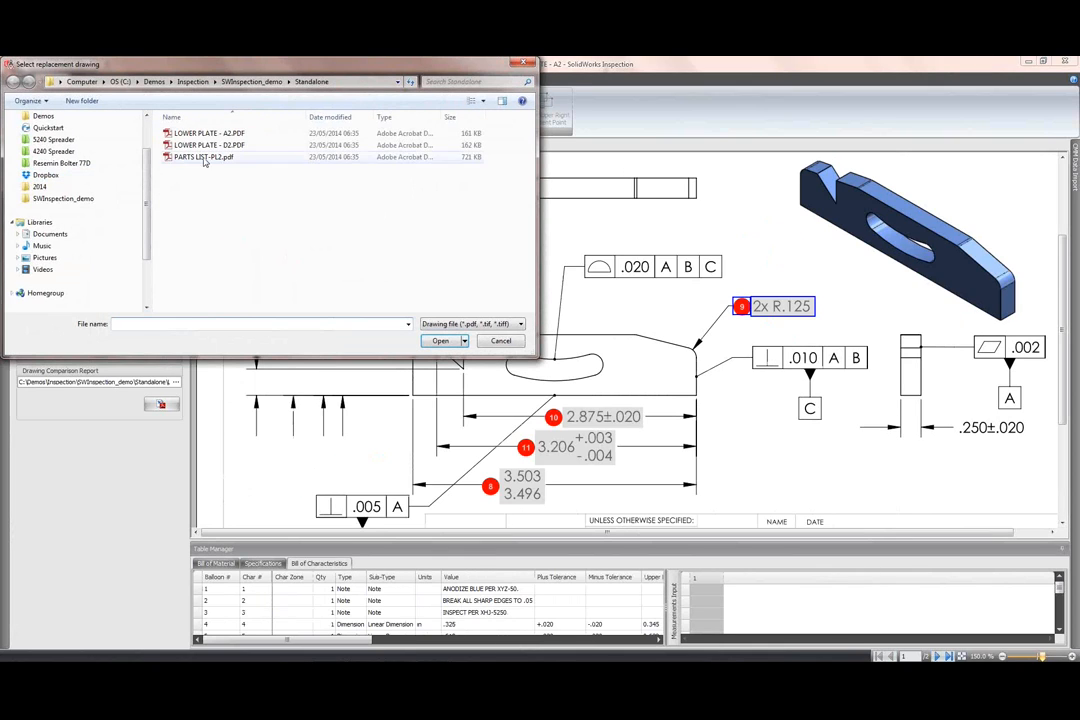
{"action": "left_click", "coordinate": [212, 145]}
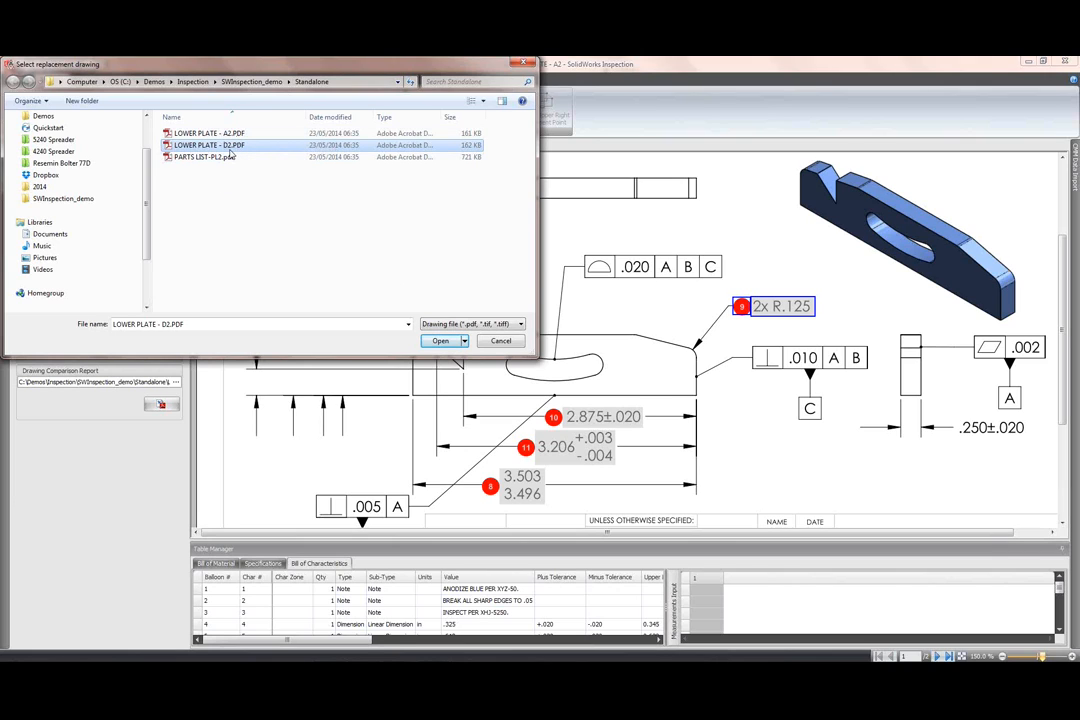
{"action": "left_click", "coordinate": [441, 341]}
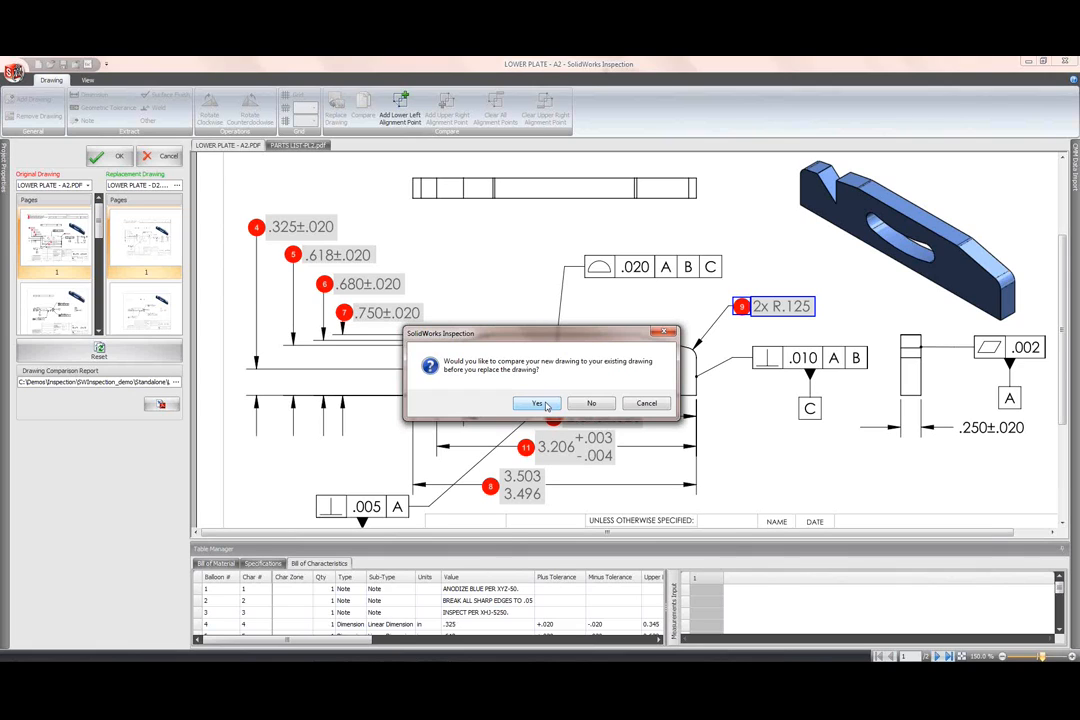
{"action": "left_click", "coordinate": [540, 404]}
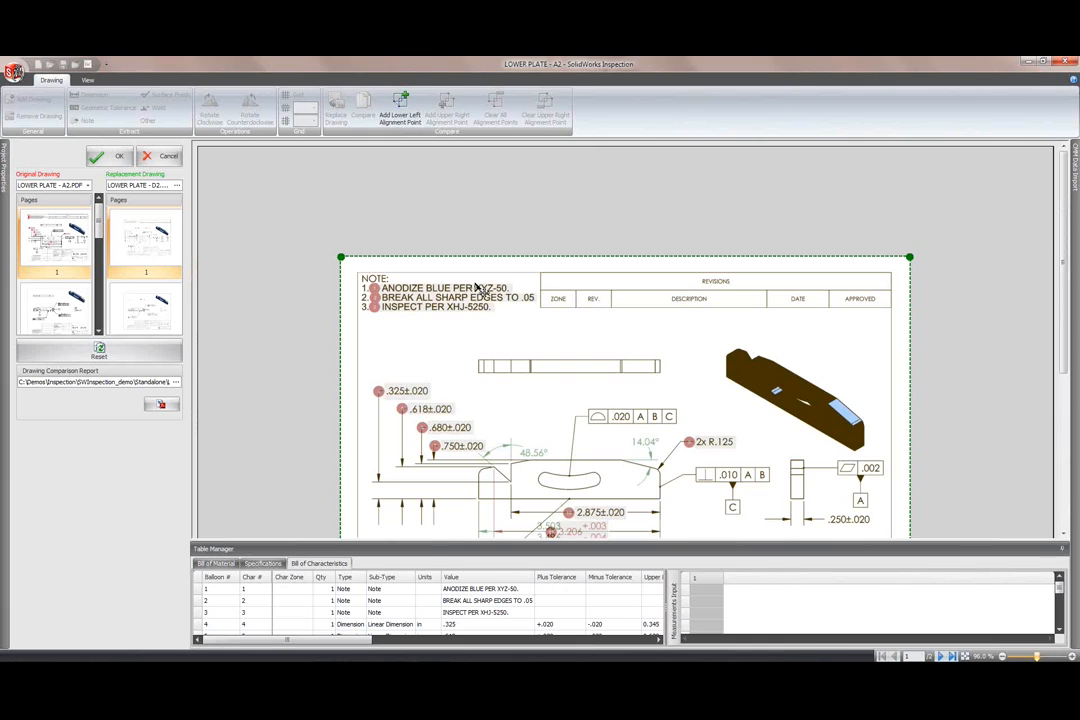
Step: Review the D2-over-A2 comparison overlay and accept it, keeping the existing balloons
{"action": "left_click_drag", "start_coordinate": [1063, 173], "coordinate": [1062, 232]}
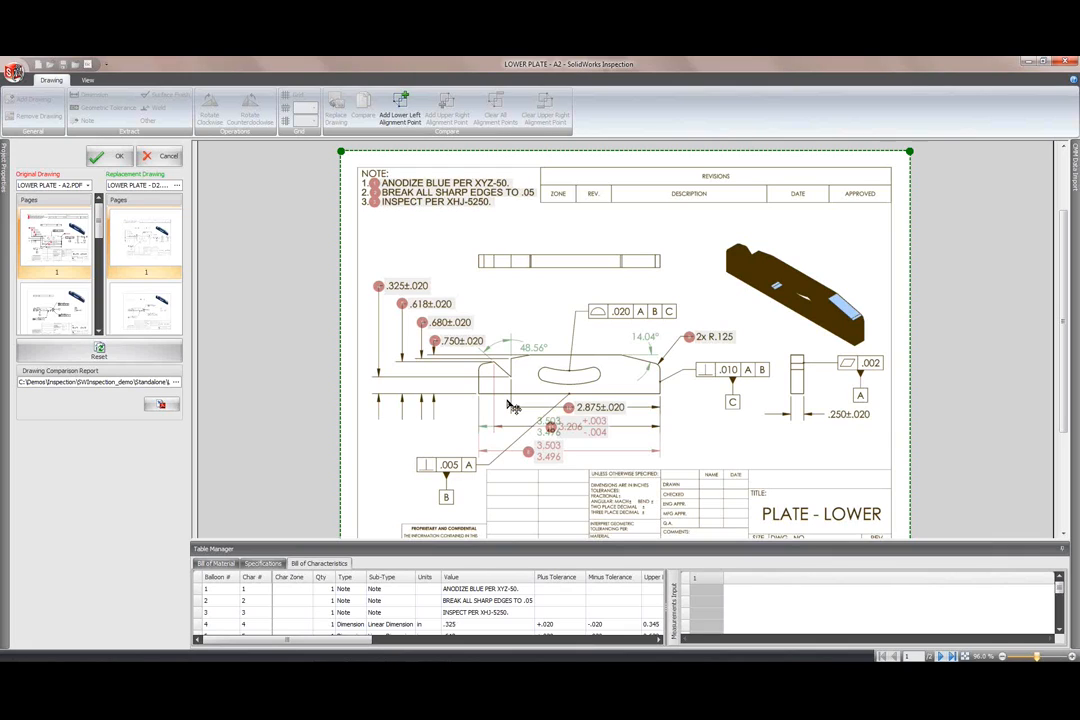
{"action": "left_click", "coordinate": [114, 155]}
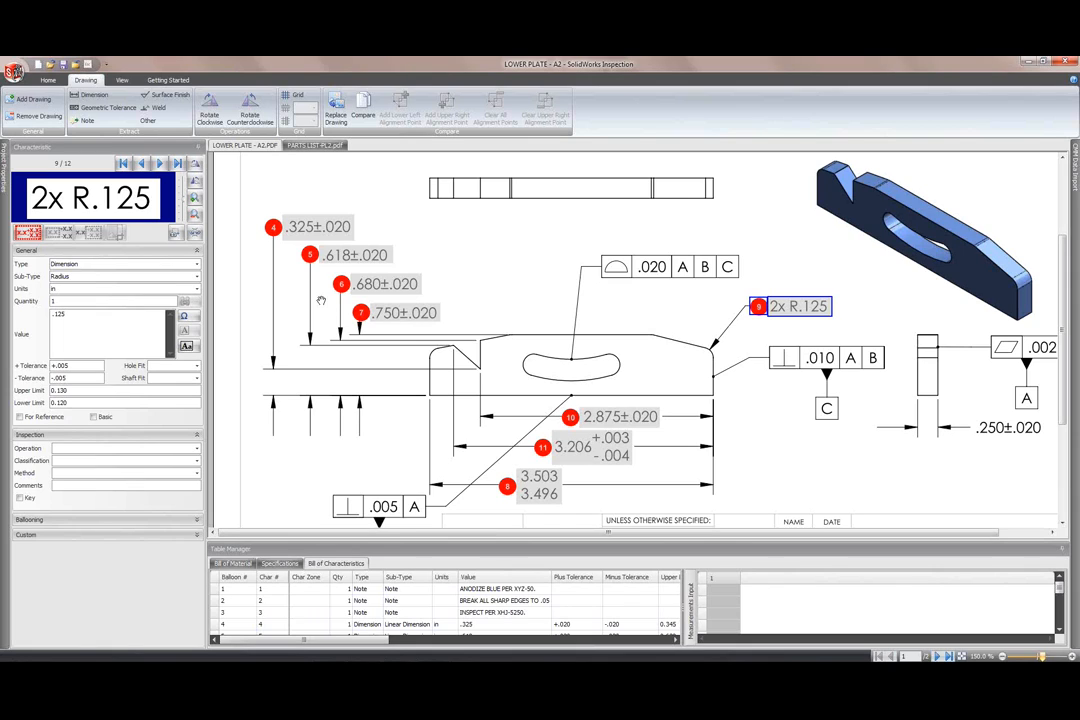
Step: Configure the zone grid with 5 numbered columns and lettered rows, enabled on page 1
{"action": "left_click", "coordinate": [298, 97]}
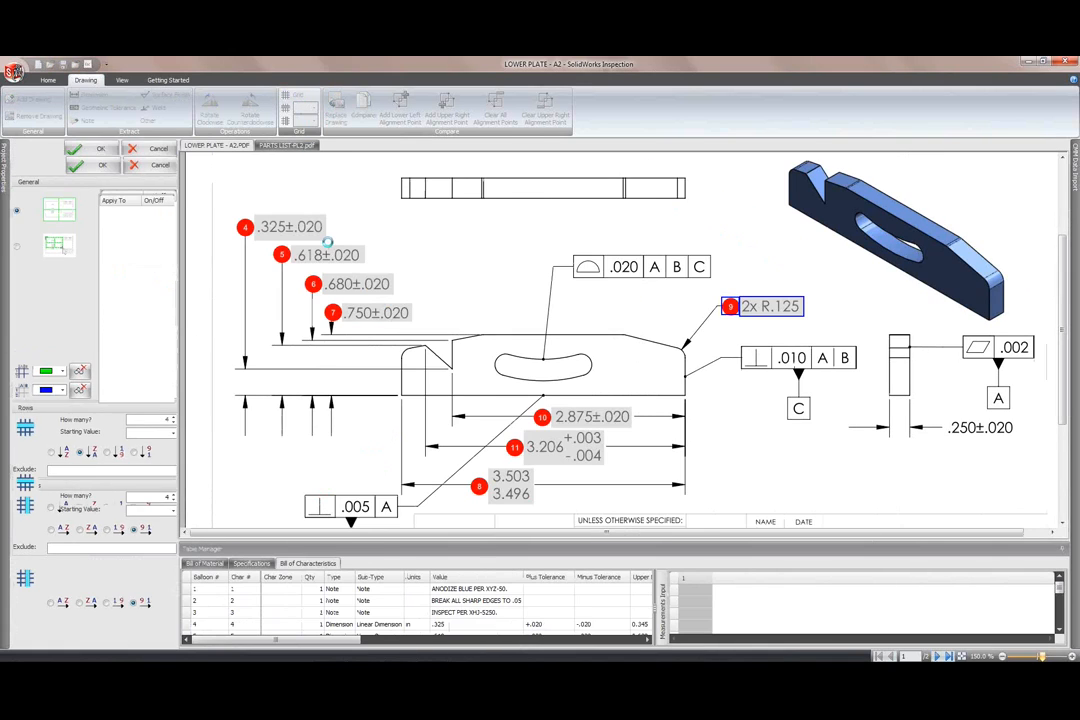
{"action": "mouse_move", "coordinate": [1061, 408]}
{"action": "left_mouse_down"}
{"action": "mouse_move", "coordinate": [1061, 338]}
{"action": "mouse_move", "coordinate": [1059, 503]}
{"action": "mouse_move", "coordinate": [1059, 454]}
{"action": "left_mouse_up"}
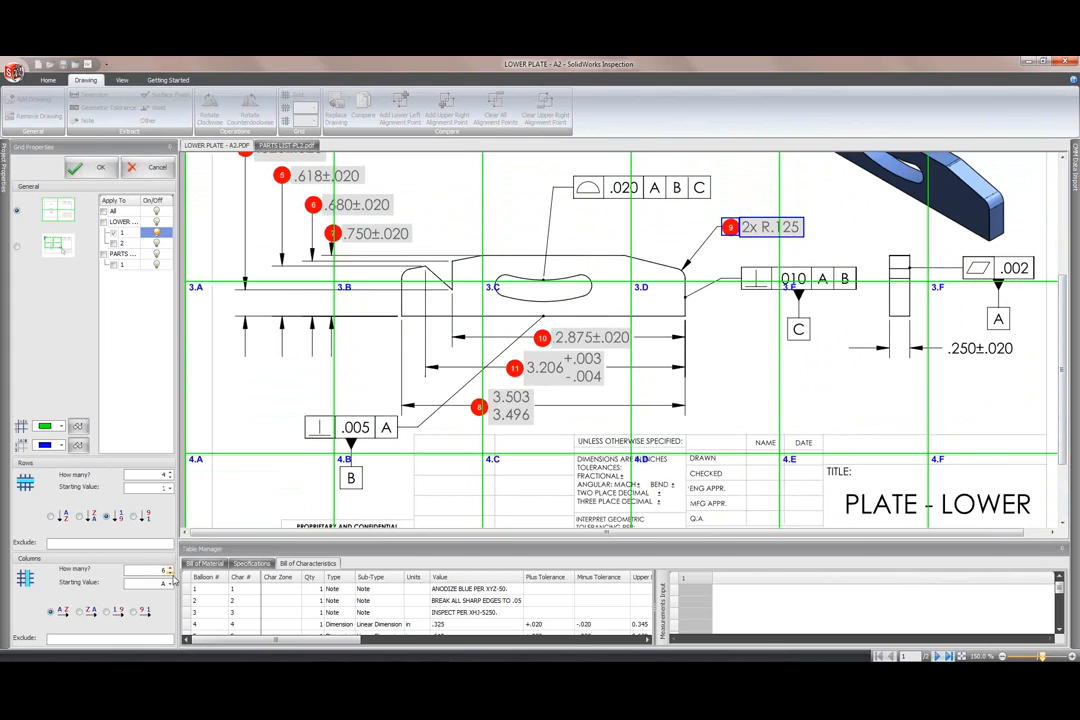
{"action": "left_click", "coordinate": [170, 573]}
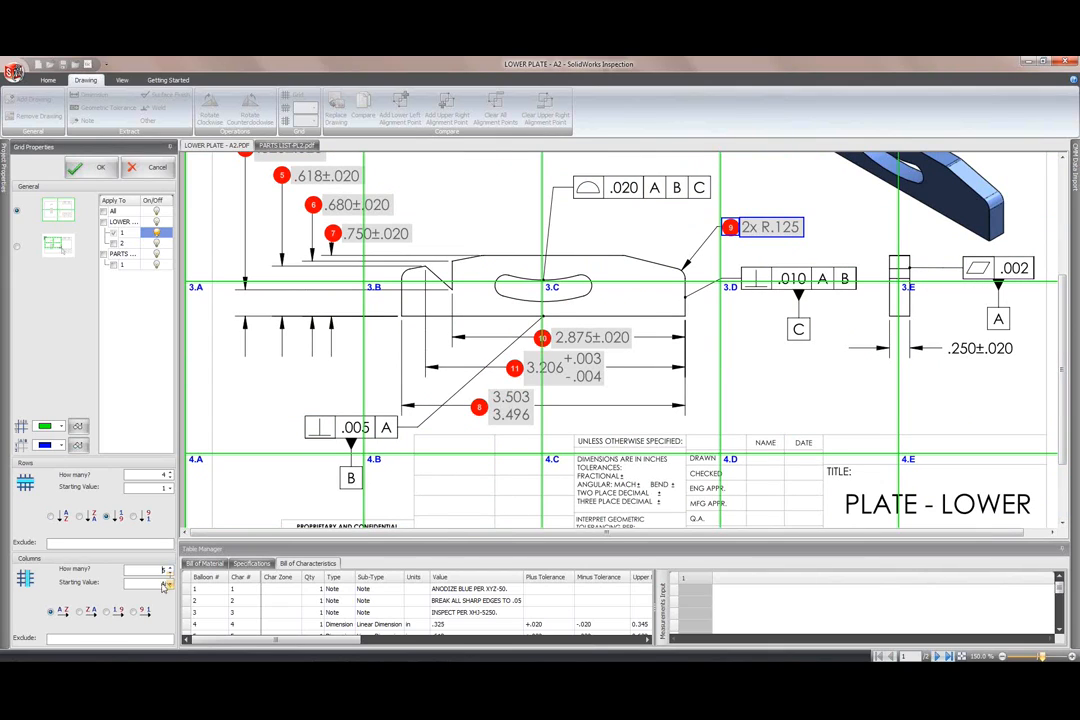
{"action": "left_click", "coordinate": [51, 516]}
{"action": "left_click", "coordinate": [113, 612]}
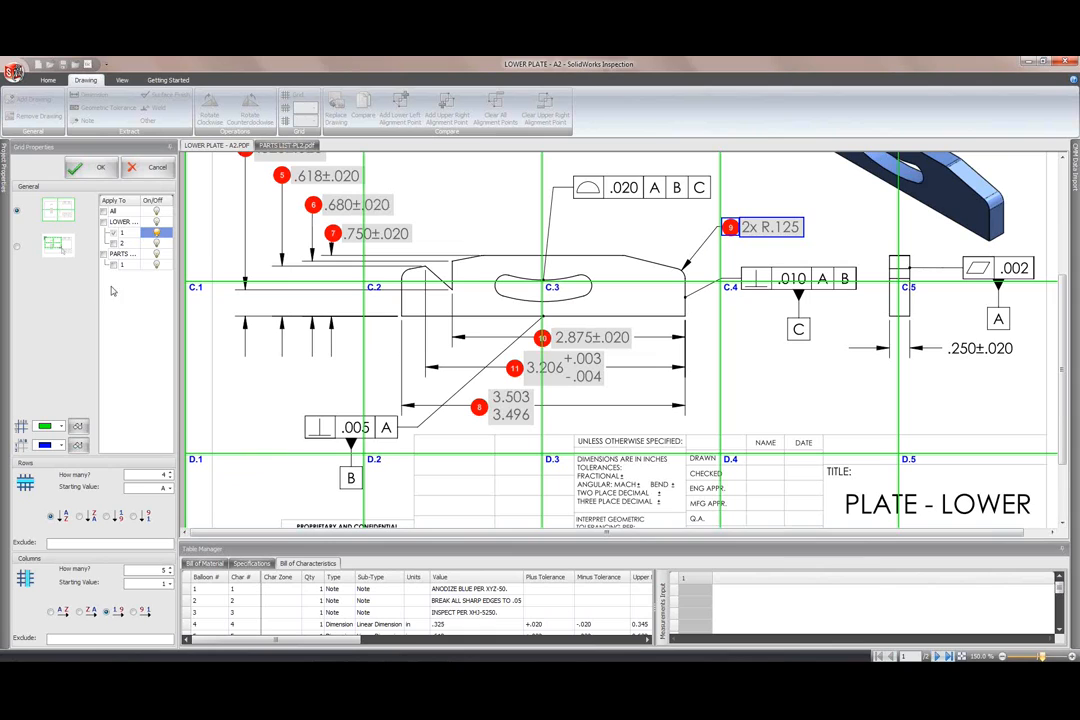
{"action": "left_click", "coordinate": [157, 236]}
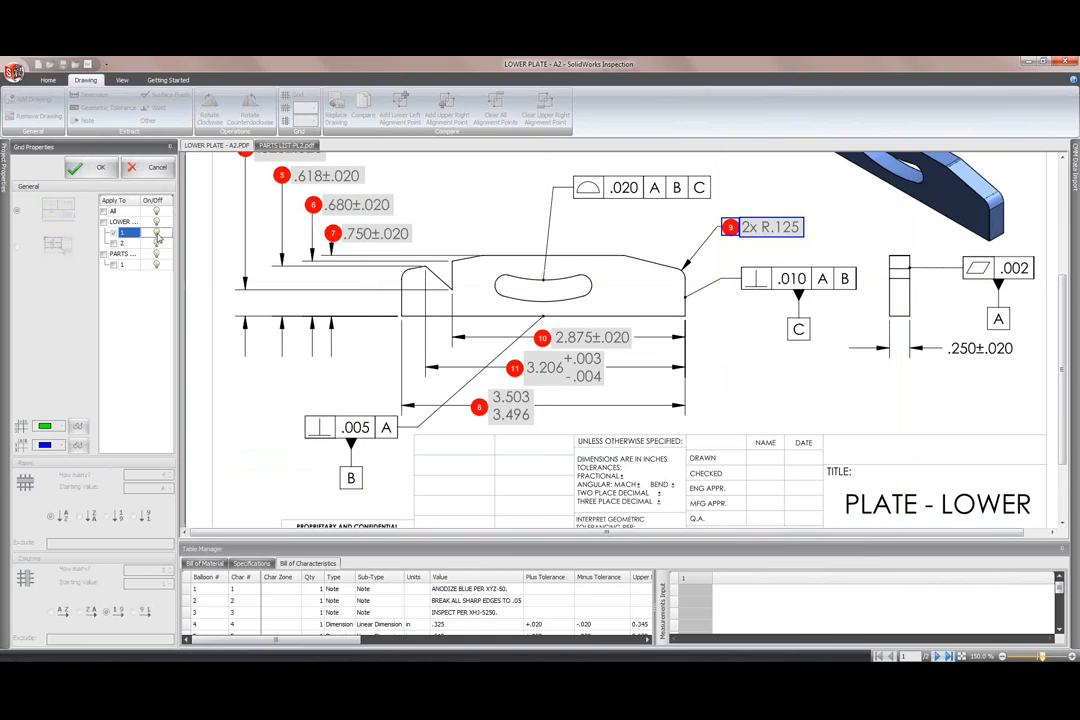
{"action": "left_click", "coordinate": [157, 236]}
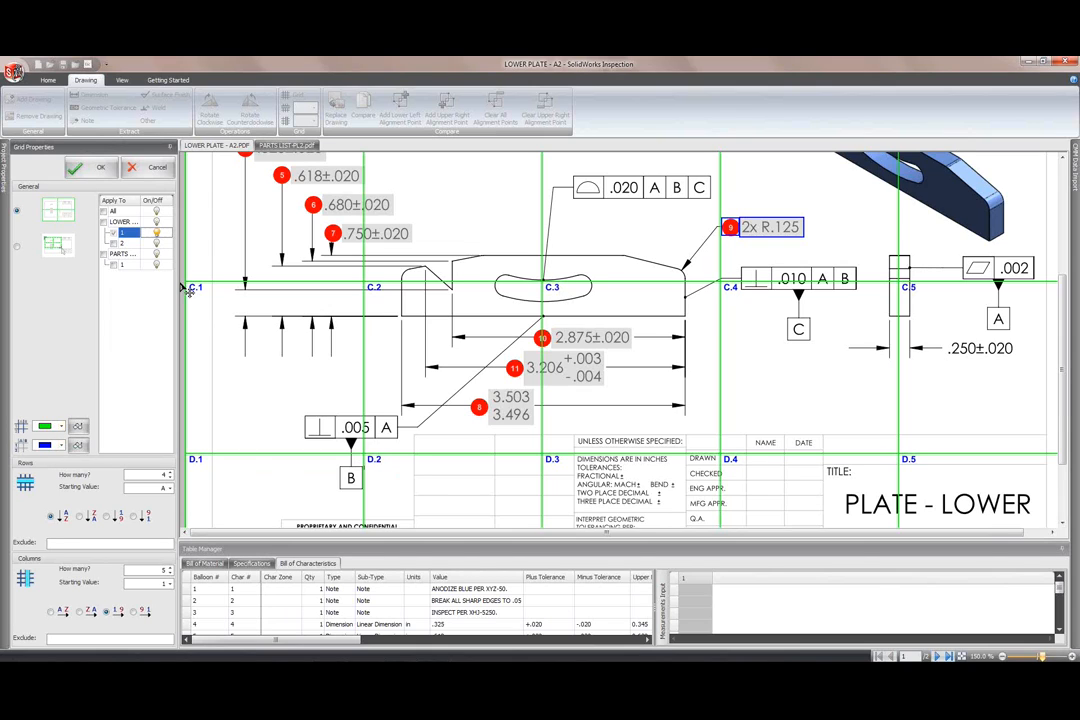
{"action": "left_click", "coordinate": [97, 168]}
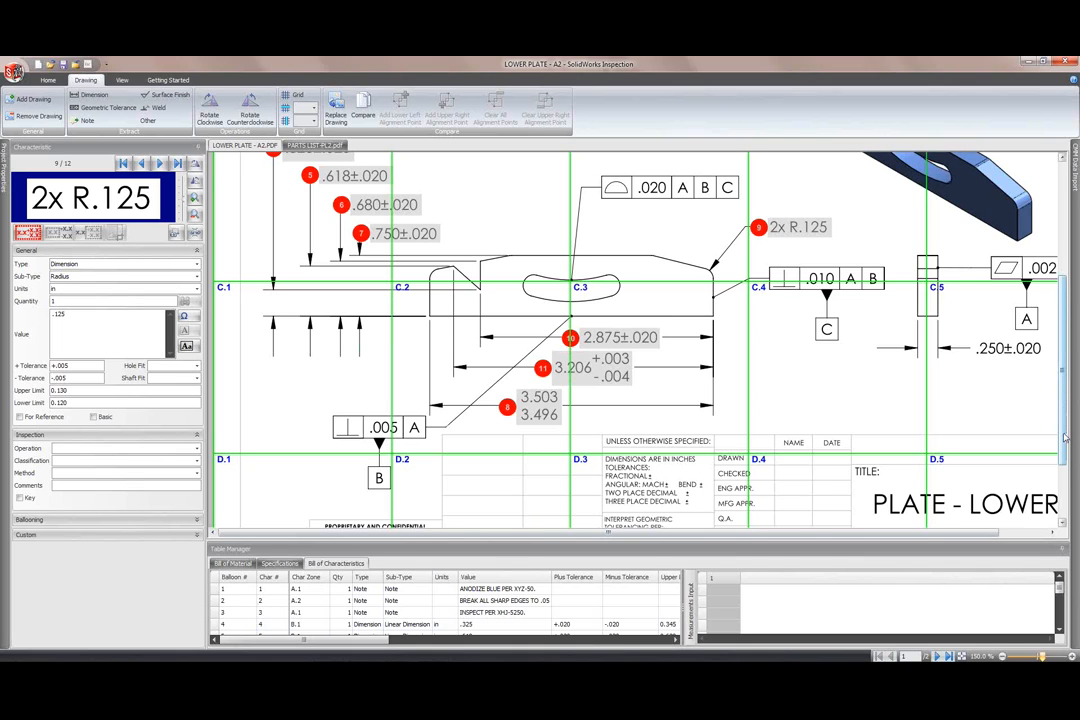
{"action": "scroll", "coordinate": [900, 370], "scroll_direction": "up", "scroll_amount": 2}
{"action": "scroll", "coordinate": [1063, 395], "scroll_direction": "up", "scroll_amount": 4}
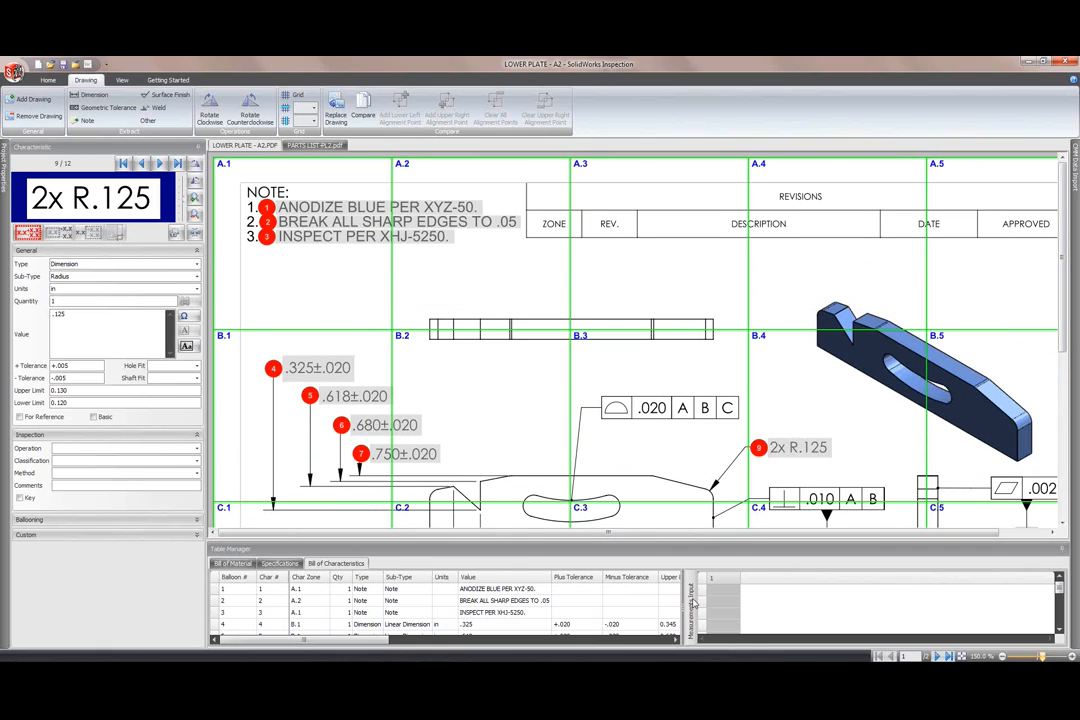
{"action": "scroll", "coordinate": [1060, 608], "scroll_direction": "down", "scroll_amount": 2}
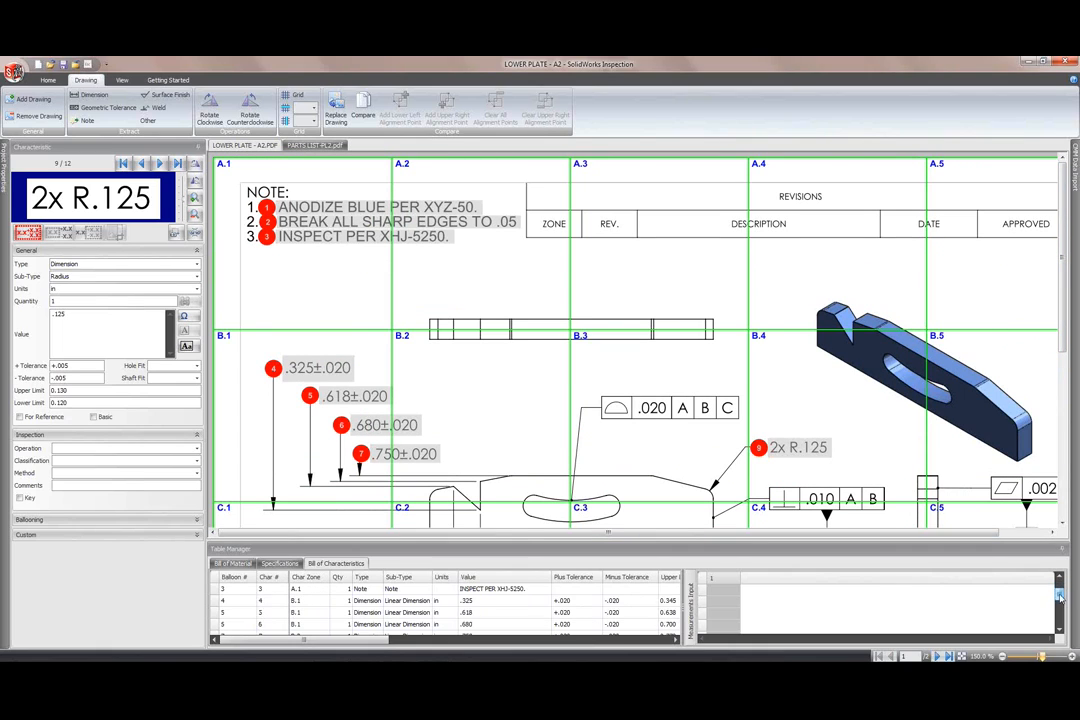
{"action": "scroll", "coordinate": [1060, 608], "scroll_direction": "up", "scroll_amount": 2}
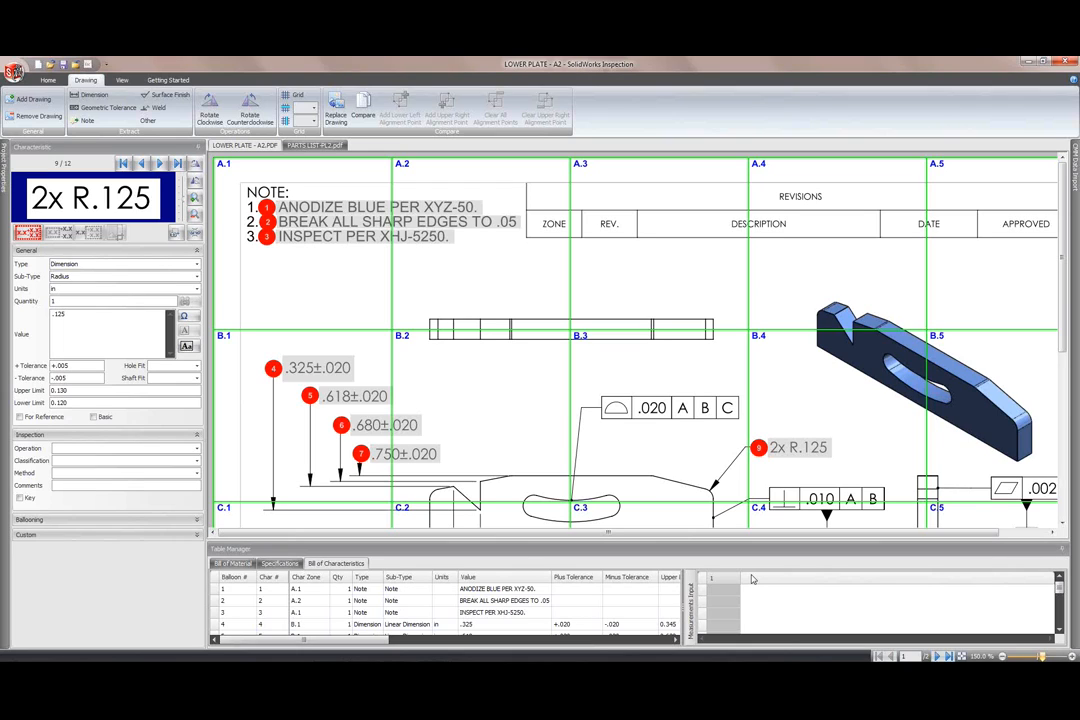
{"action": "left_click", "coordinate": [45, 81]}
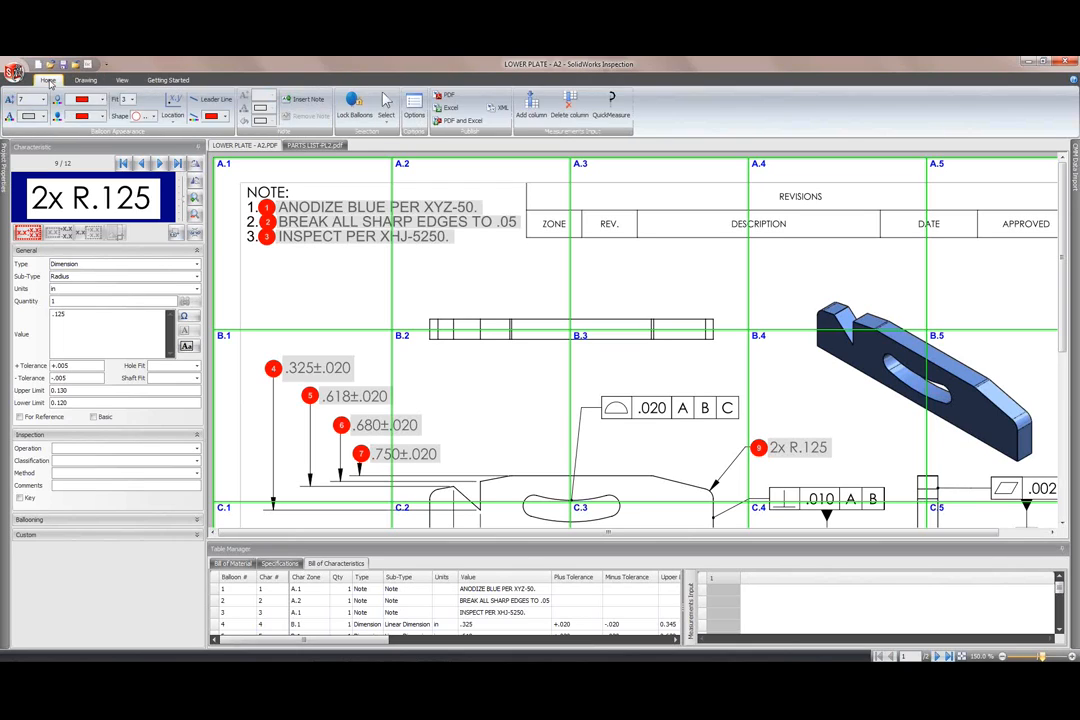
Step: Publish the ballooned PDFs, saving LOWER PLATE - A2-ballooned.pdf in the Standalone folder, and open them
{"action": "left_click", "coordinate": [446, 100]}
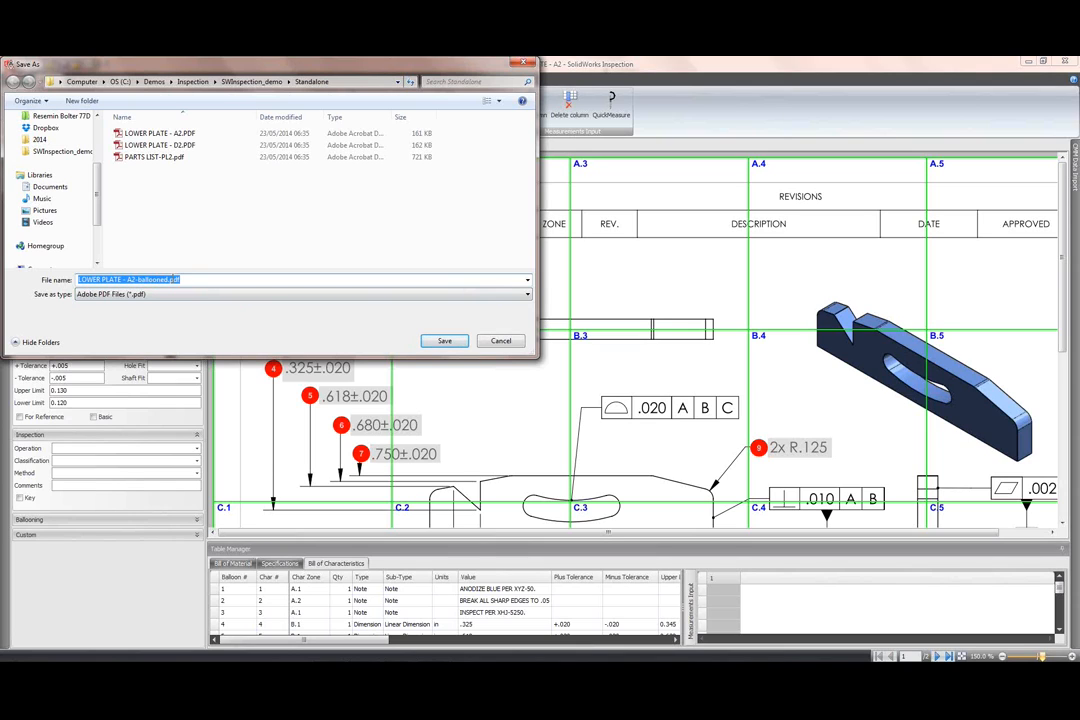
{"action": "left_click", "coordinate": [436, 340]}
{"action": "left_click", "coordinate": [441, 341]}
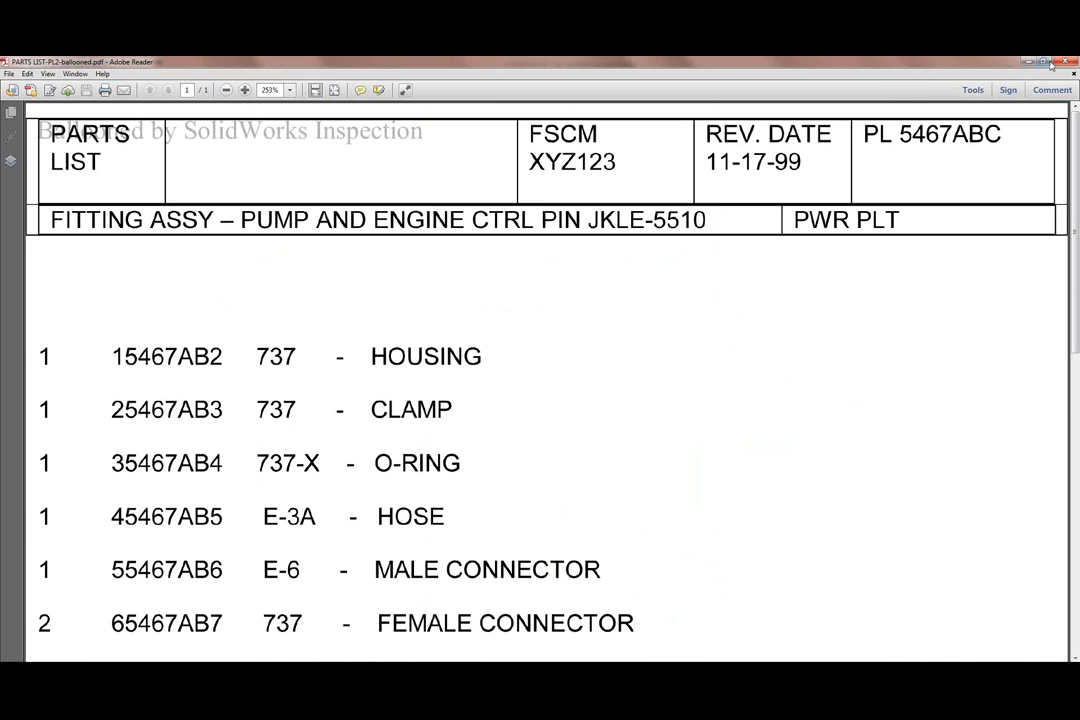
Step: Close PARTS LIST-PL2-ballooned.pdf in Adobe Reader after reviewing it
{"action": "left_click", "coordinate": [1065, 62]}
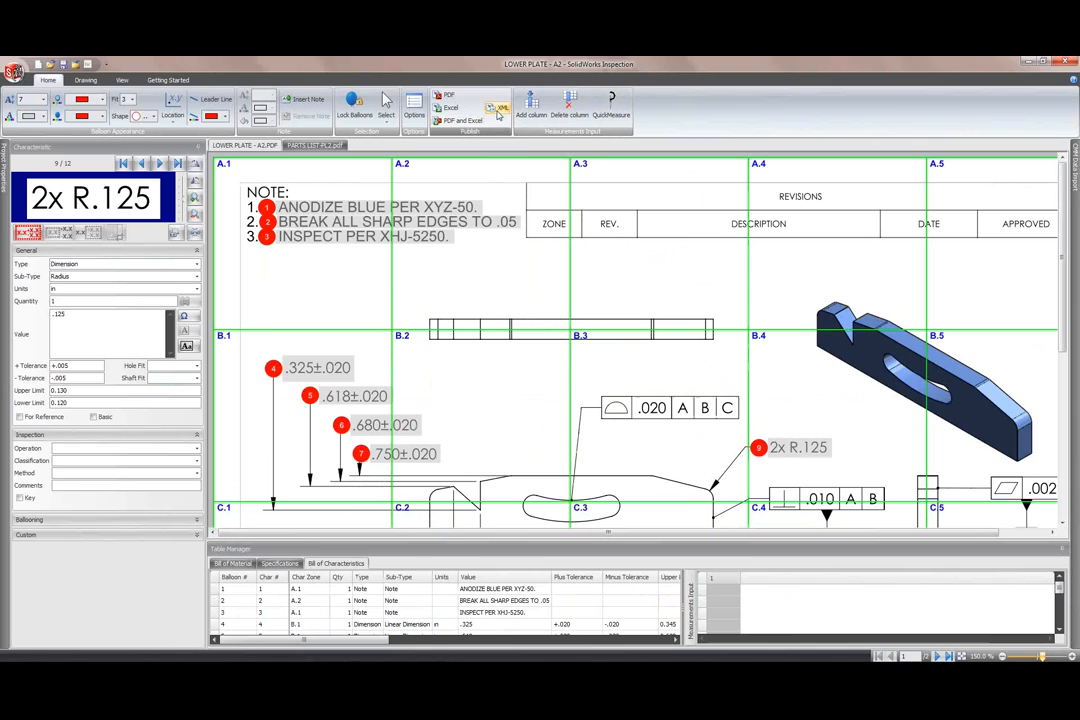
Step: Start the XML export of the inspection data, then switch to the PowerPoint slideshow
{"action": "left_click", "coordinate": [499, 110]}
{"action": "left_click", "coordinate": [501, 110]}
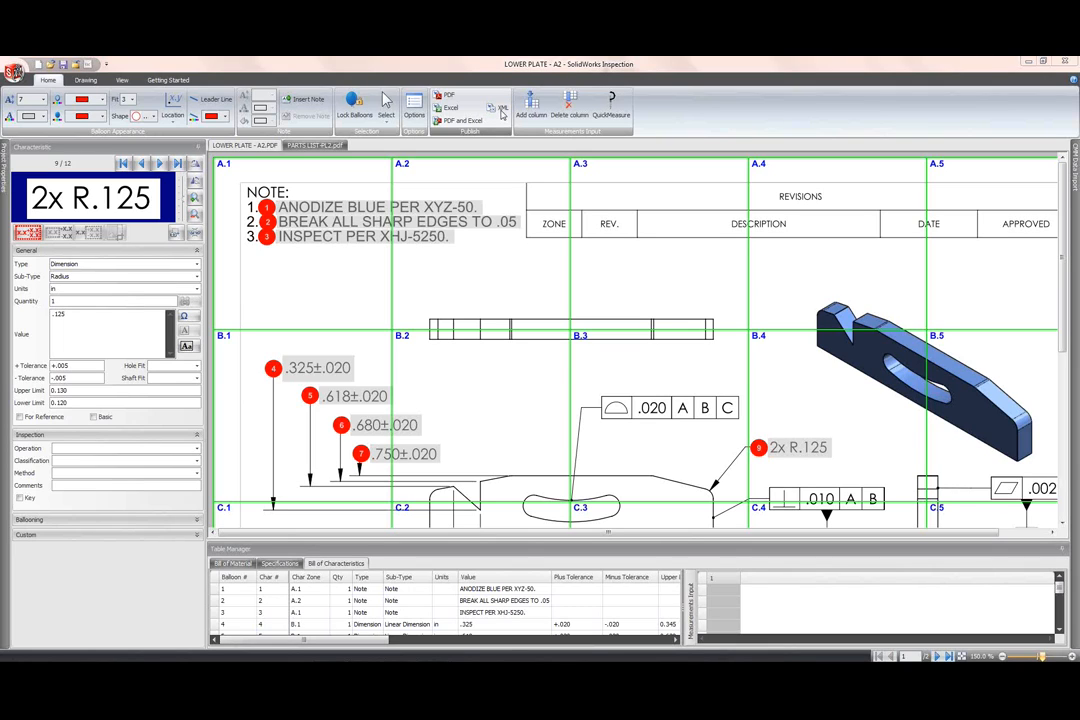
{"action": "key", "text": "alt+Tab"}
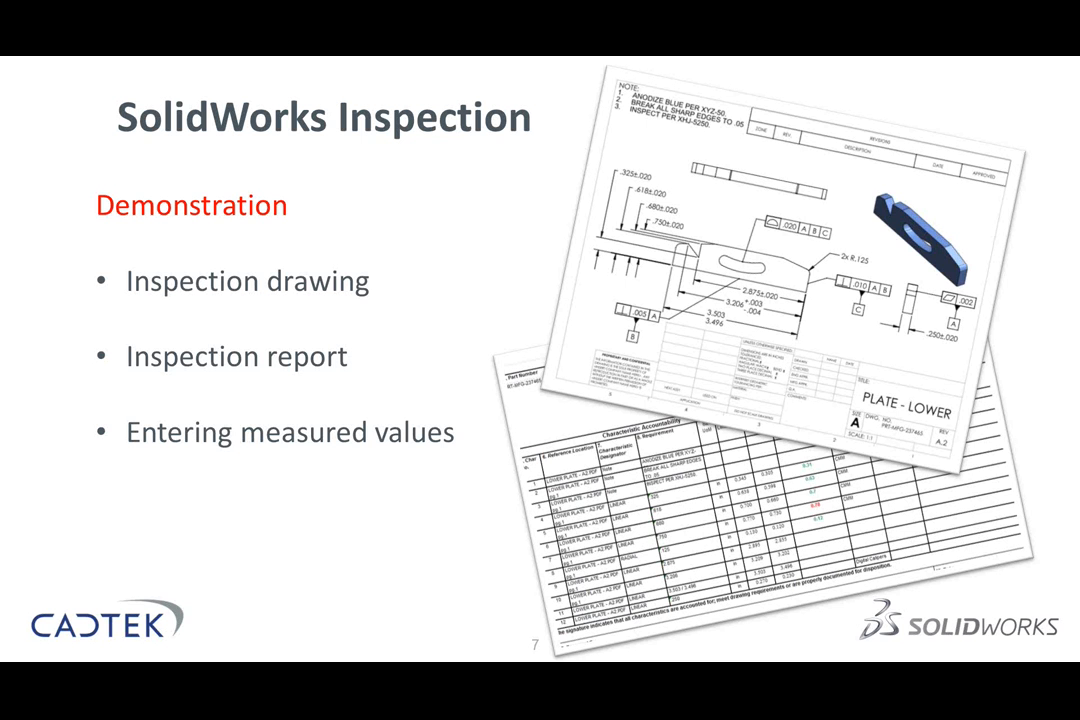
Step: Advance through the project steps, benefits and inspection report slides, then return to SolidWorks Inspection
{"action": "key", "text": "Right"}
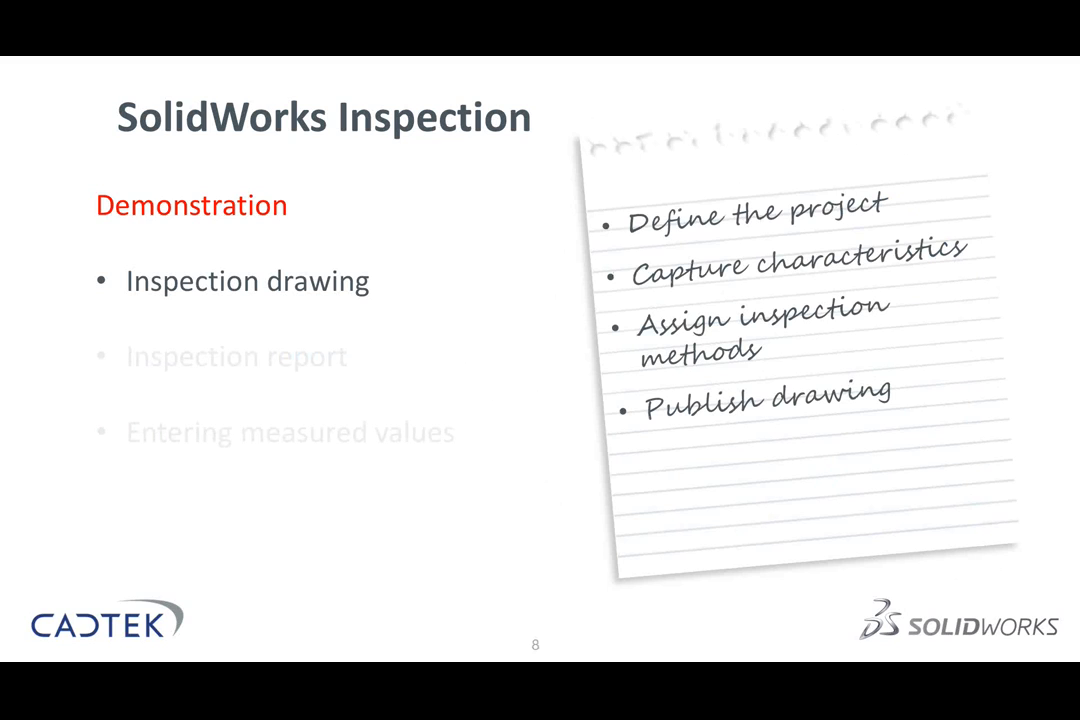
{"action": "key", "text": "Right"}
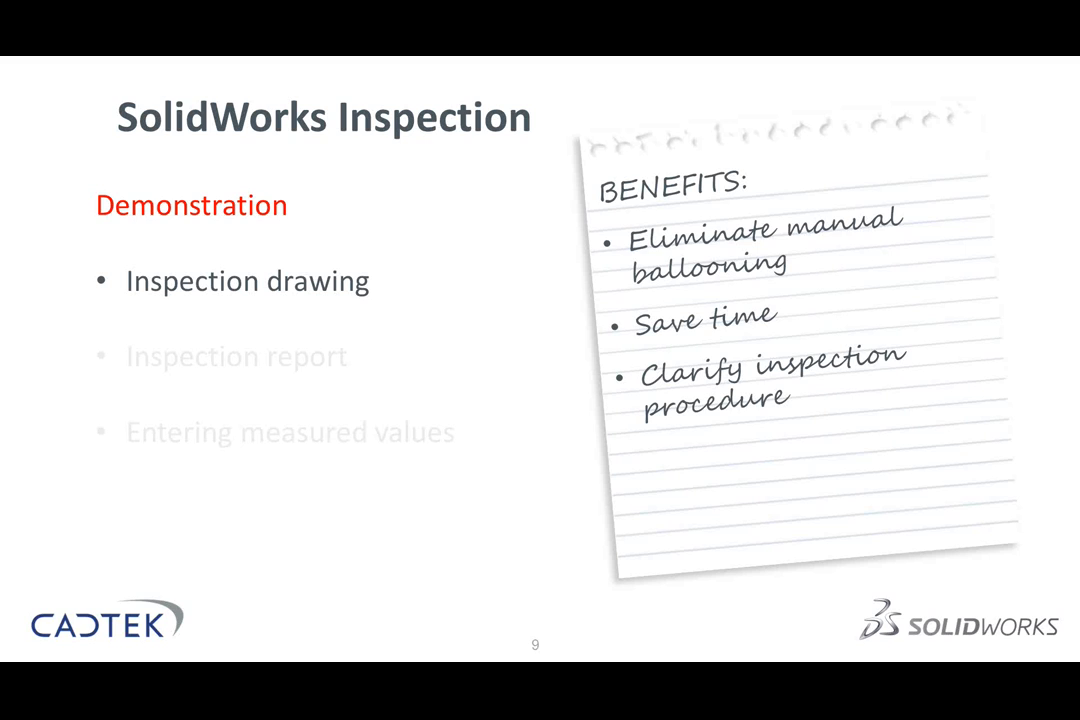
{"action": "key", "text": "Right"}
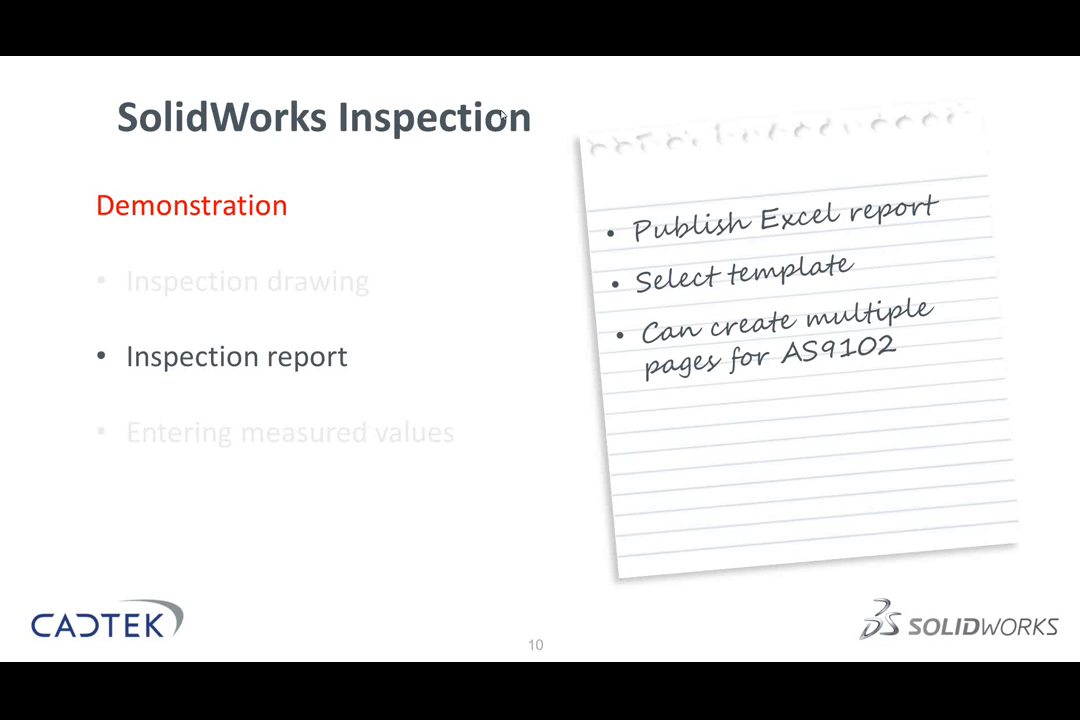
{"action": "key", "text": "alt+Tab"}
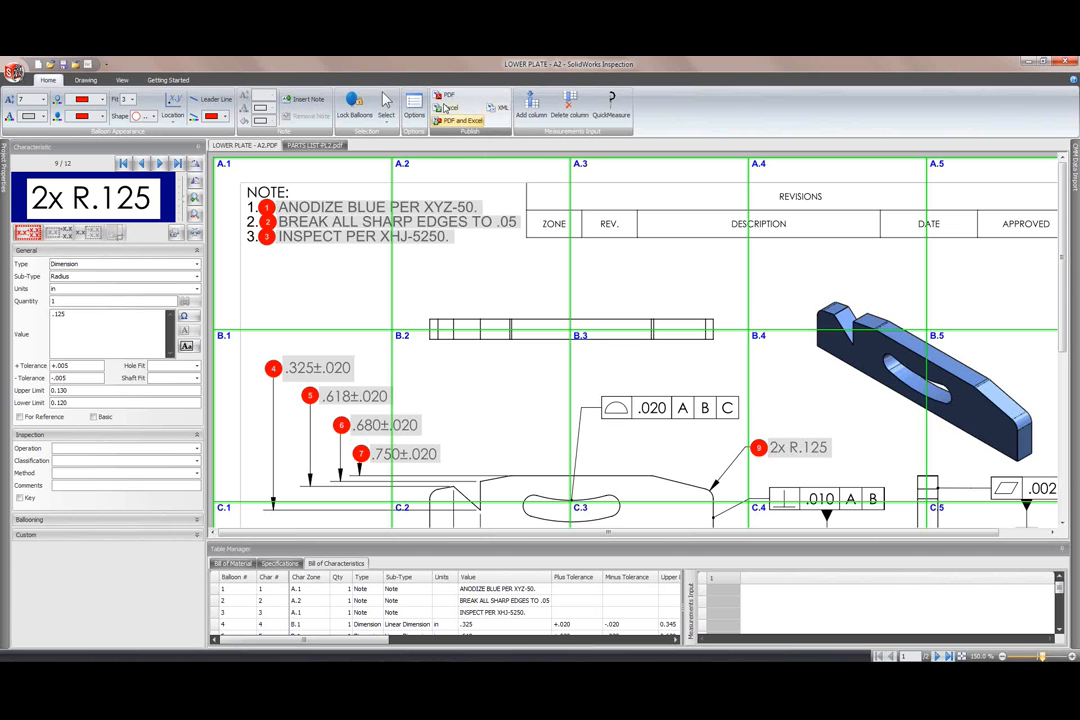
Step: Export the LOWER PLATE report to Excel with the AS9102.xlt template and bring it up in Excel
{"action": "left_click", "coordinate": [450, 108]}
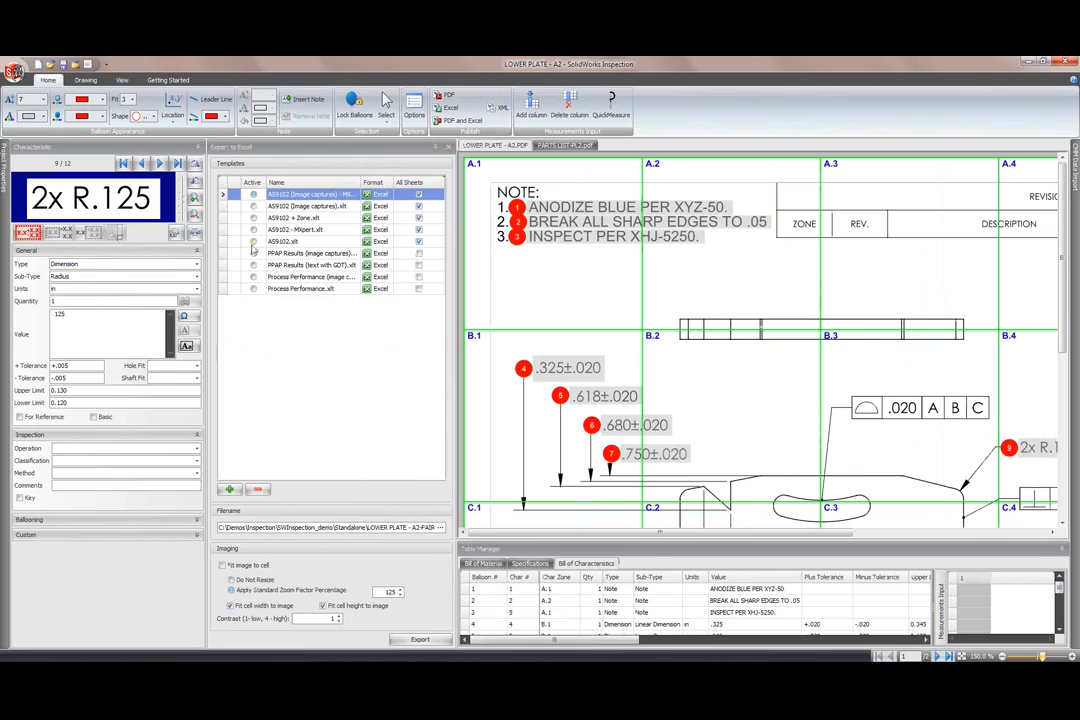
{"action": "left_click", "coordinate": [284, 242]}
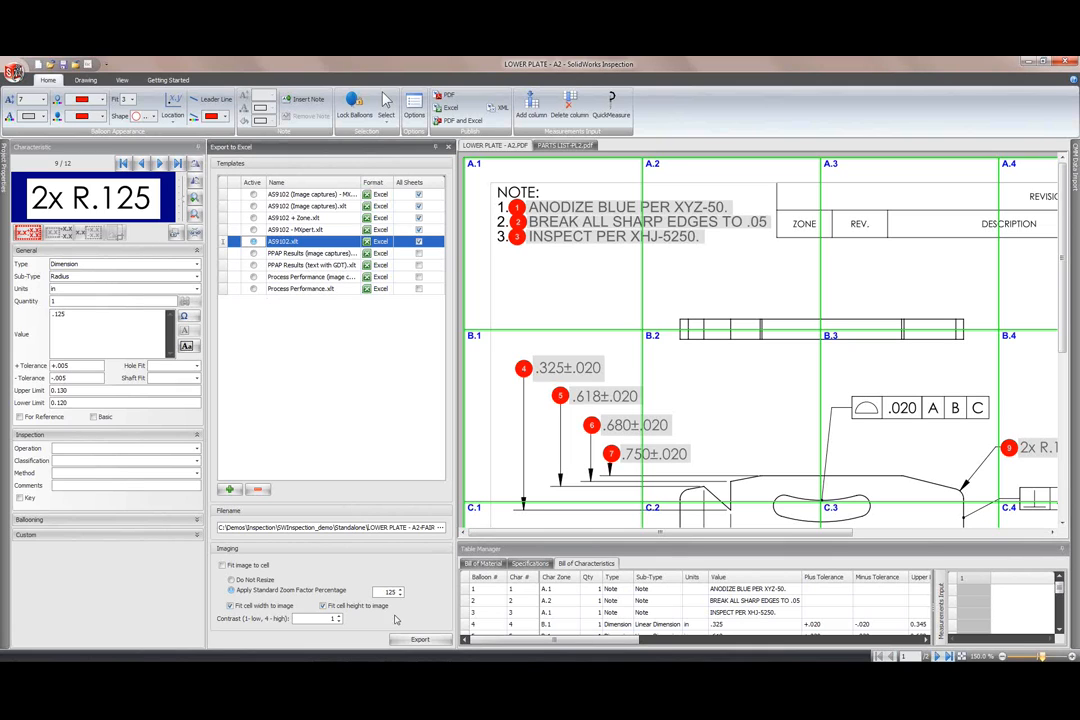
{"action": "left_click", "coordinate": [420, 640]}
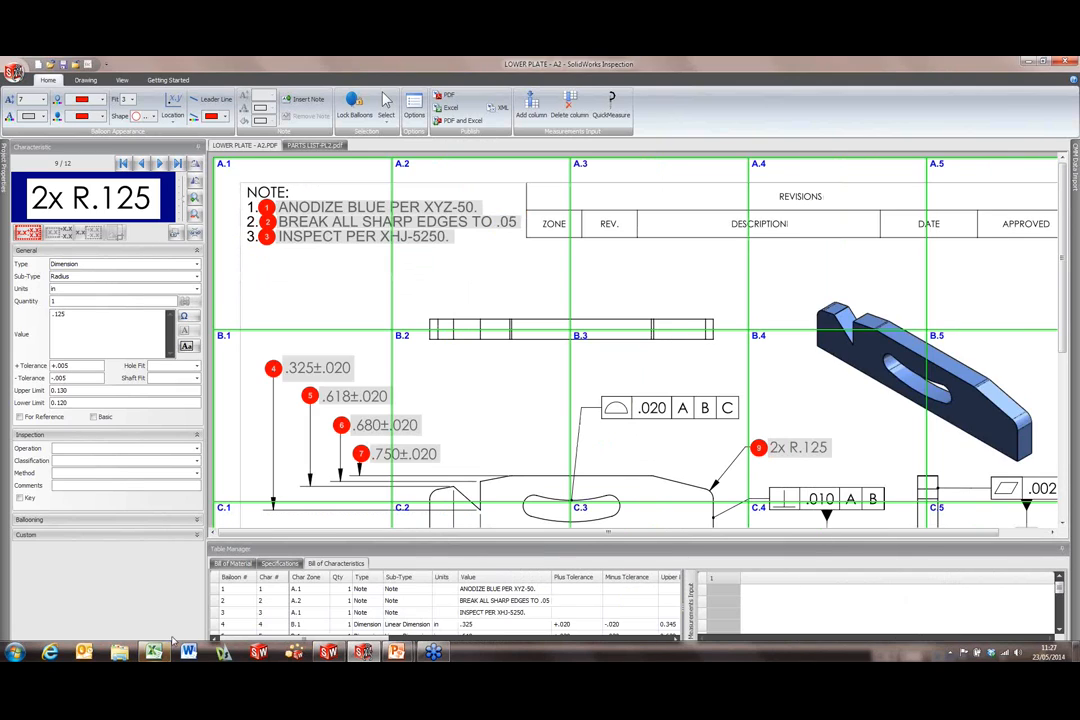
{"action": "left_click", "coordinate": [156, 651]}
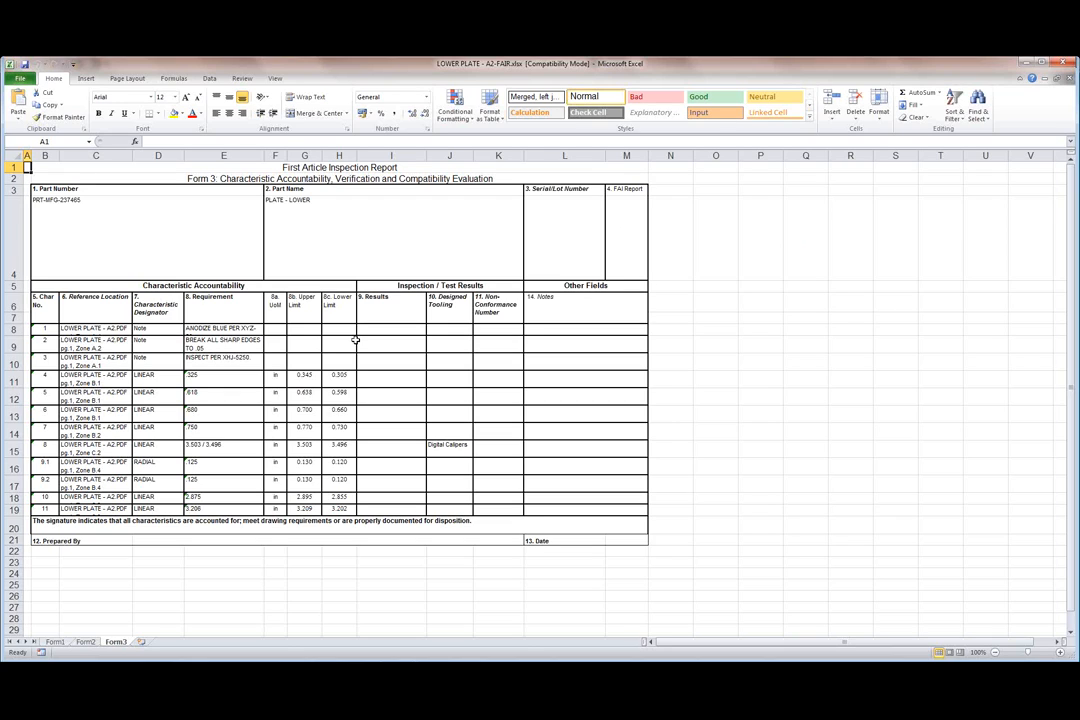
{"action": "left_click_drag", "start_coordinate": [44, 328], "coordinate": [40, 508]}
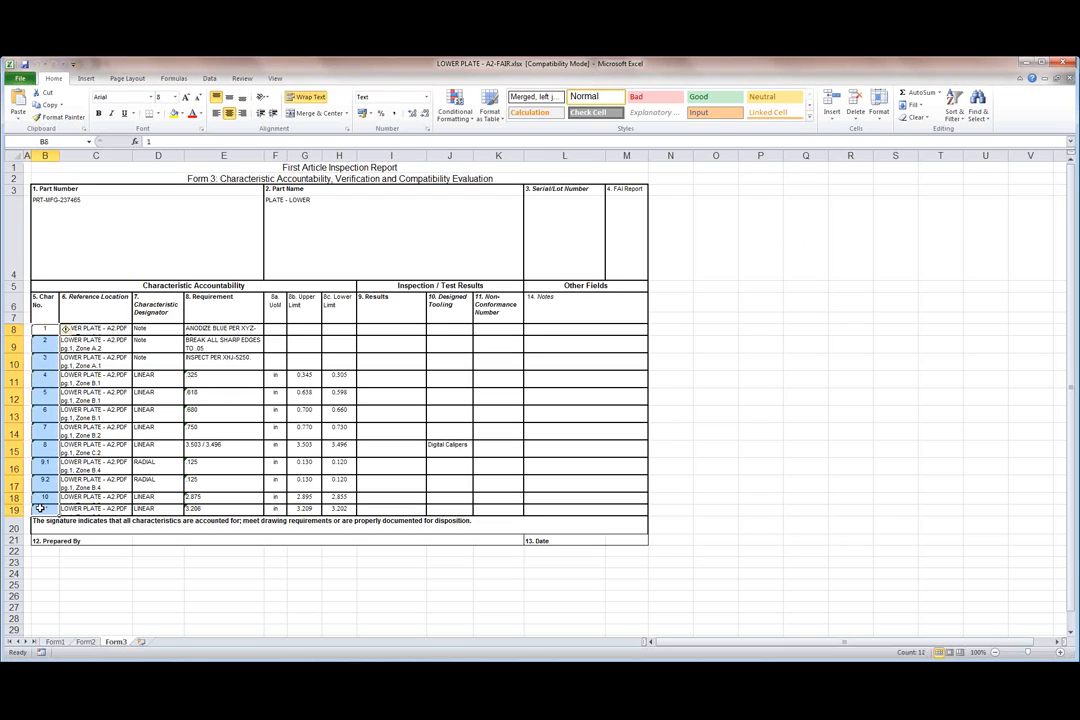
{"action": "left_click", "coordinate": [108, 562]}
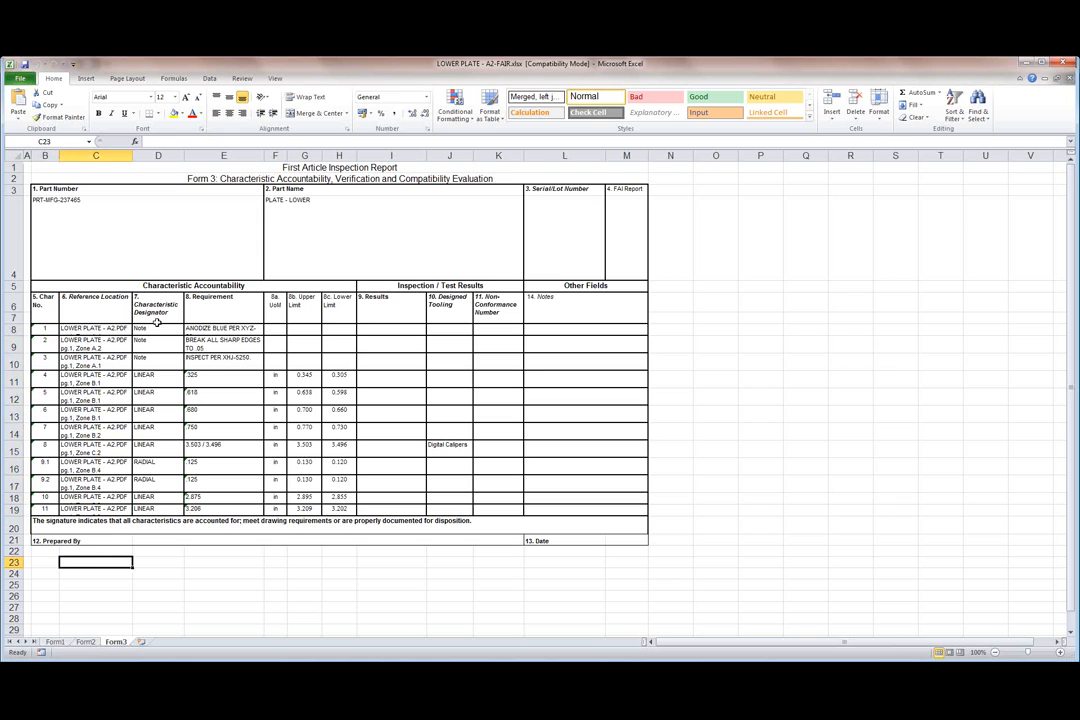
{"action": "left_click_drag", "start_coordinate": [158, 328], "coordinate": [145, 508]}
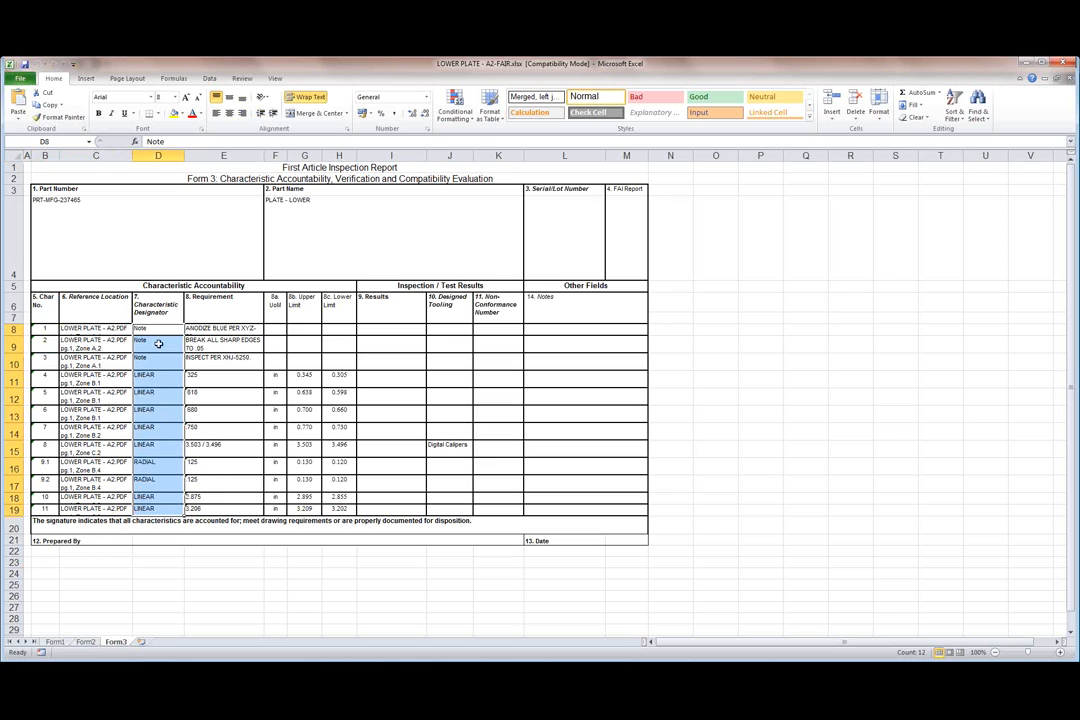
{"action": "left_click_drag", "start_coordinate": [228, 334], "coordinate": [219, 511]}
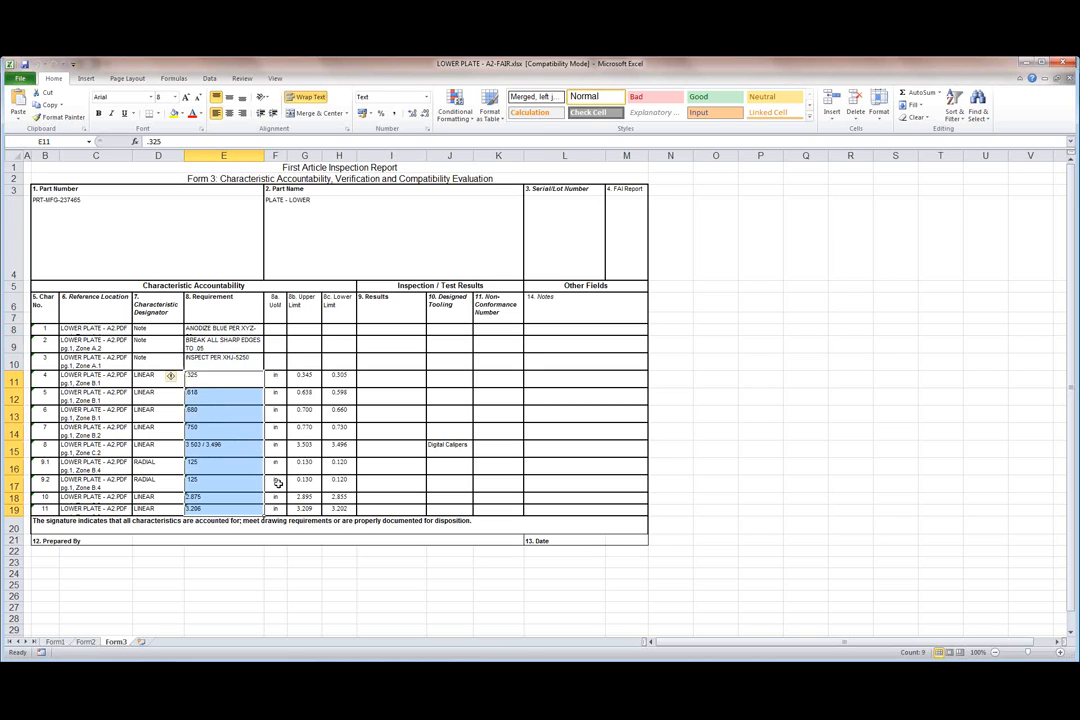
{"action": "left_click_drag", "start_coordinate": [305, 378], "coordinate": [338, 508]}
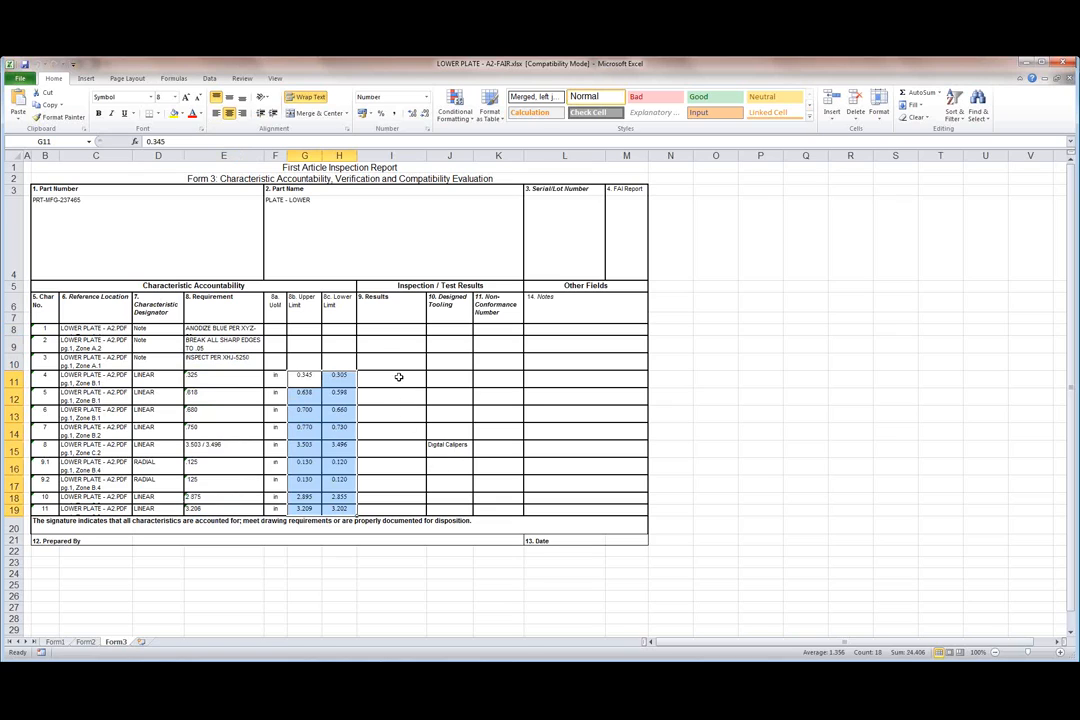
{"action": "left_click", "coordinate": [392, 380]}
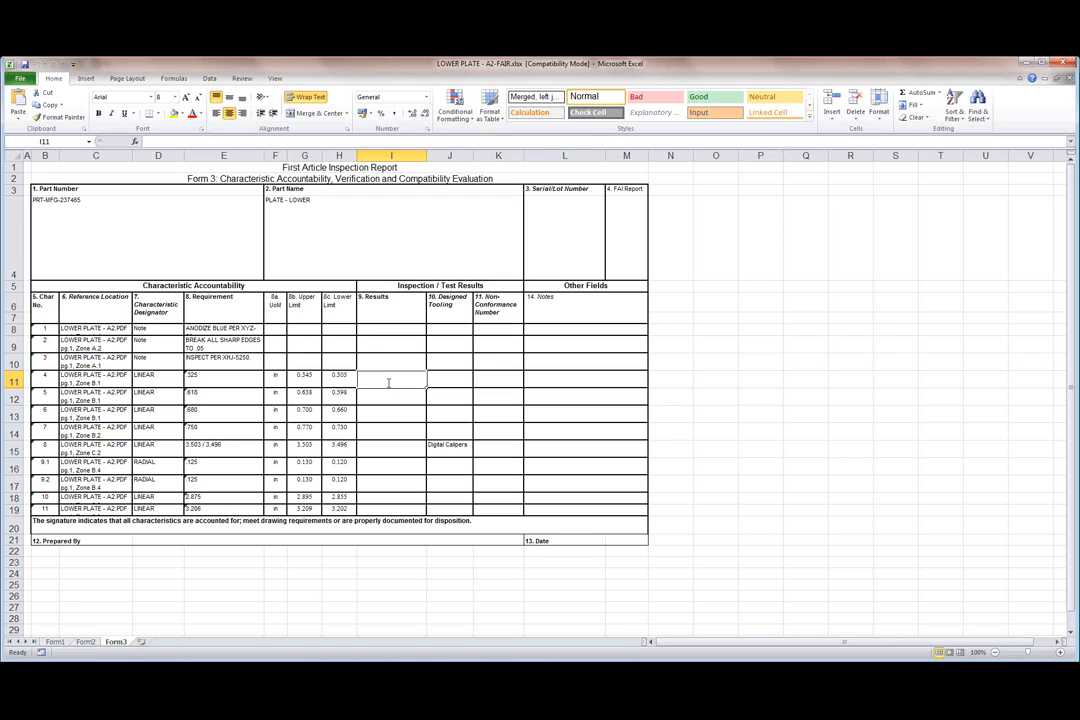
Step: Enter results 0.35, 0.6 and 0.68 in cells I11–I13 for characteristics 4–6
{"action": "type", "text": "0"}
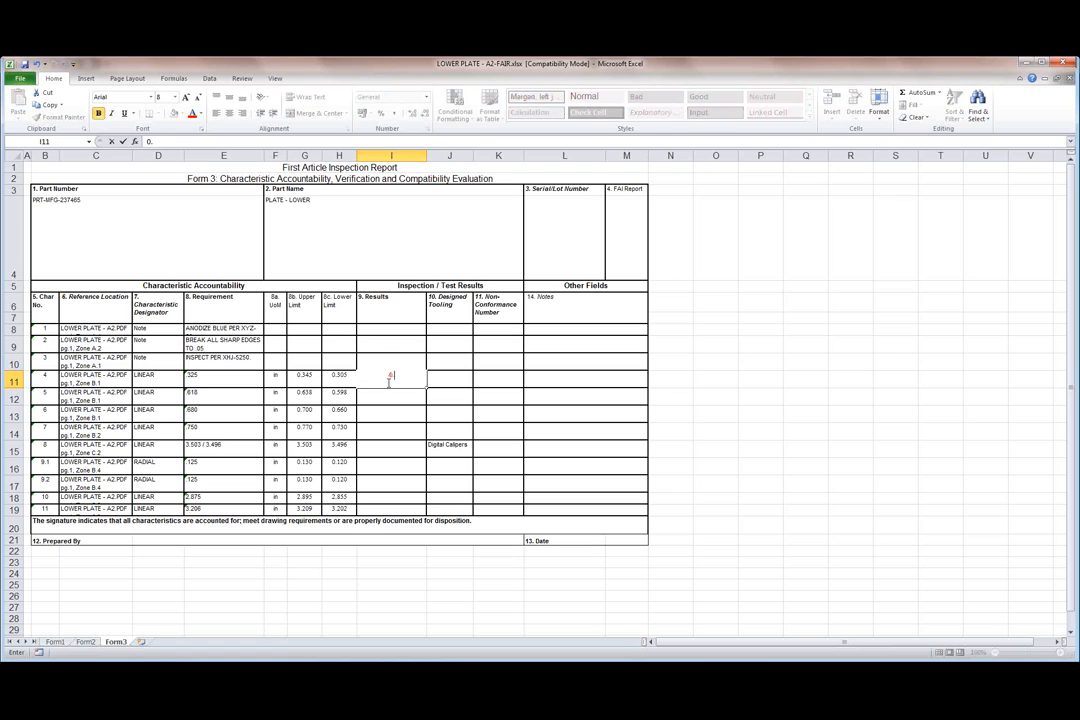
{"action": "type", "text": ".35"}
{"action": "key", "text": "Return"}
{"action": "type", "text": "0"}
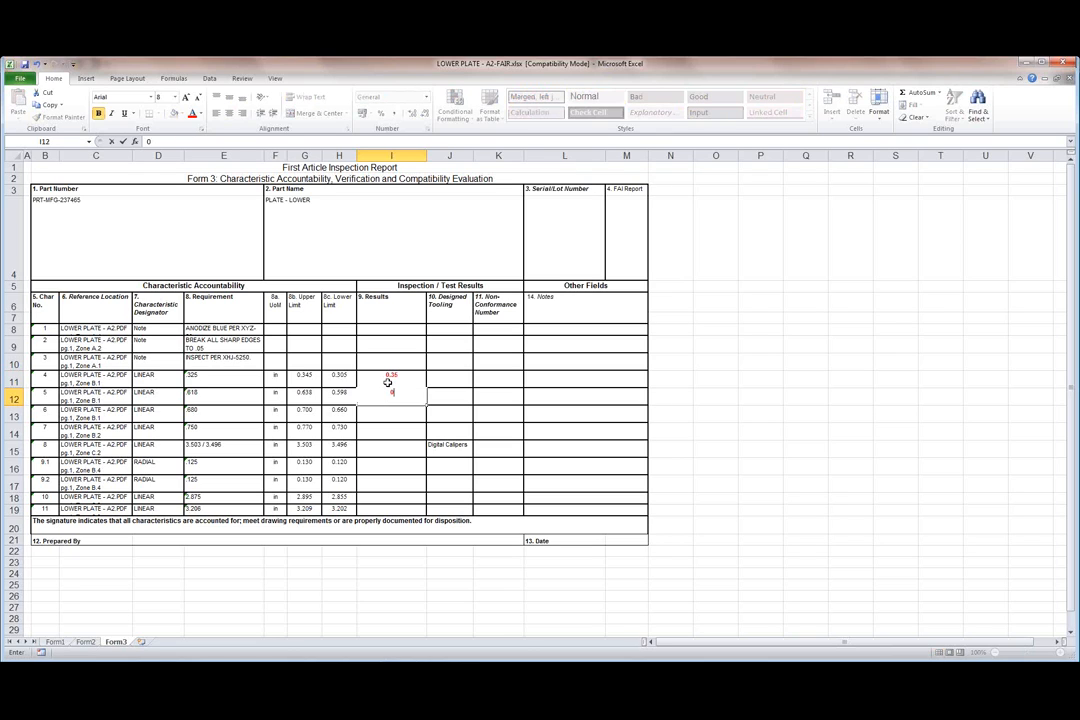
{"action": "type", "text": ".6"}
{"action": "key", "text": "Return"}
{"action": "type", "text": "0"}
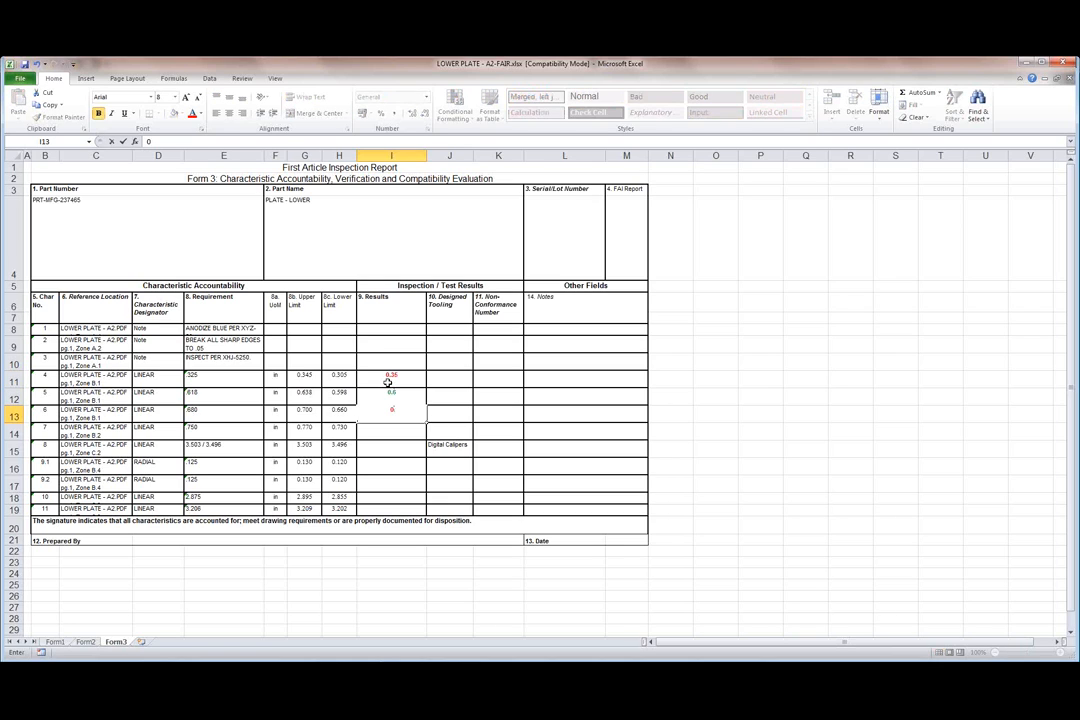
{"action": "type", "text": ".68"}
{"action": "key", "text": "Return"}
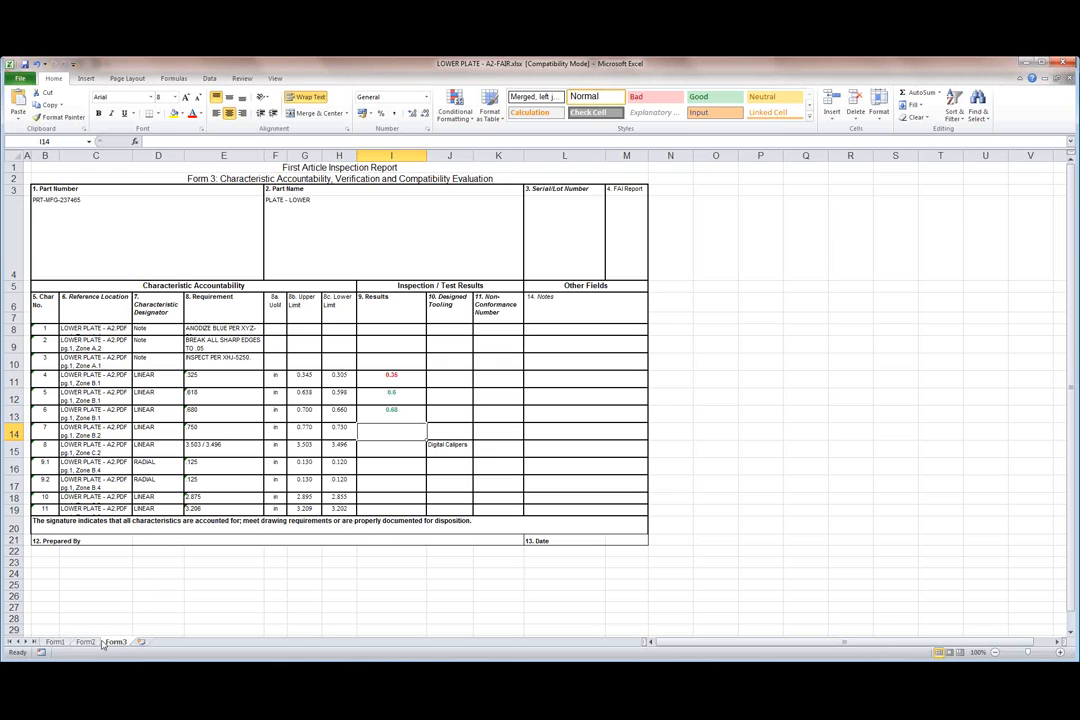
Step: Look over the Form1 and Form2 sheets, return to Form3, and close the workbook
{"action": "left_click", "coordinate": [58, 643]}
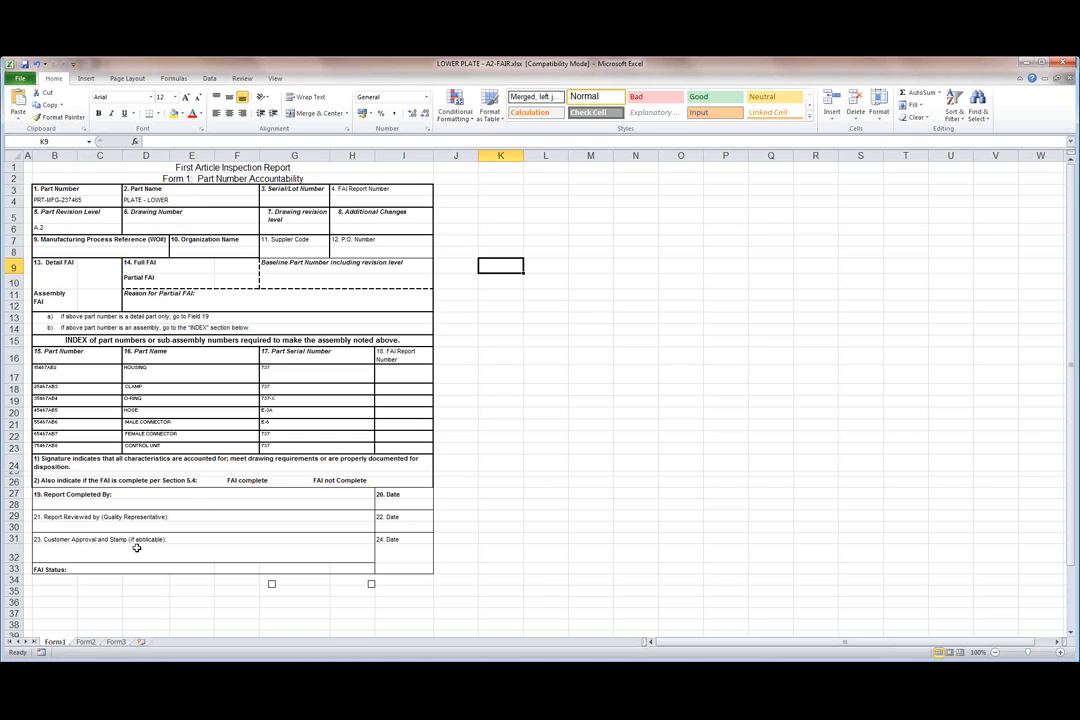
{"action": "key", "text": "ctrl+Page_Down"}
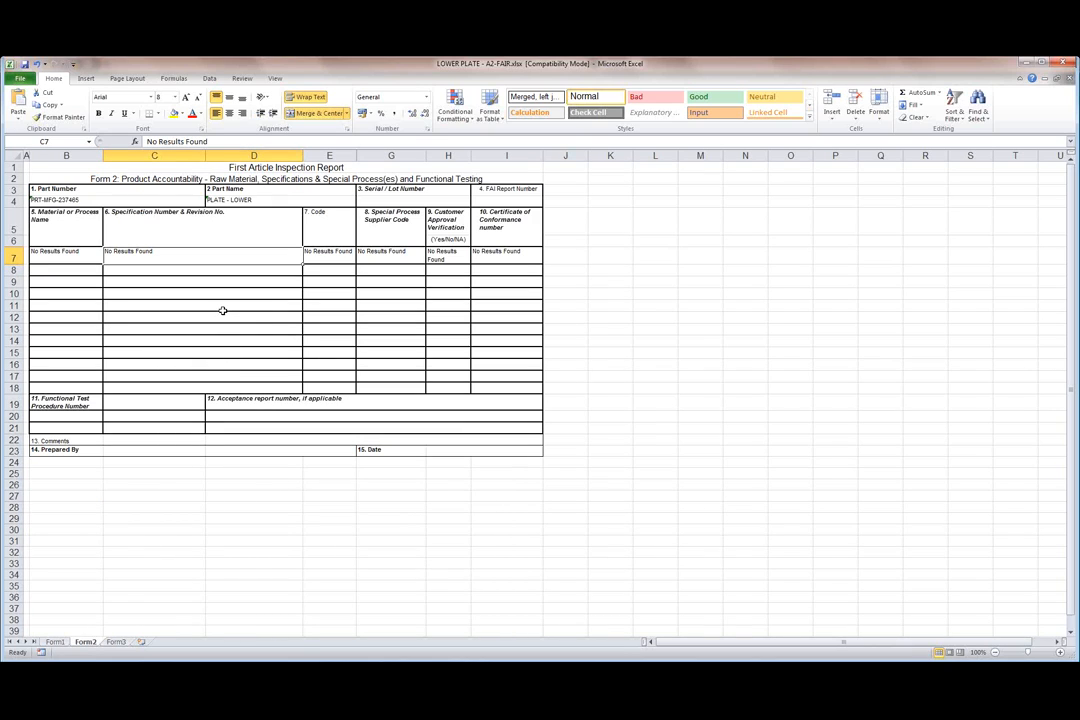
{"action": "left_click", "coordinate": [120, 642]}
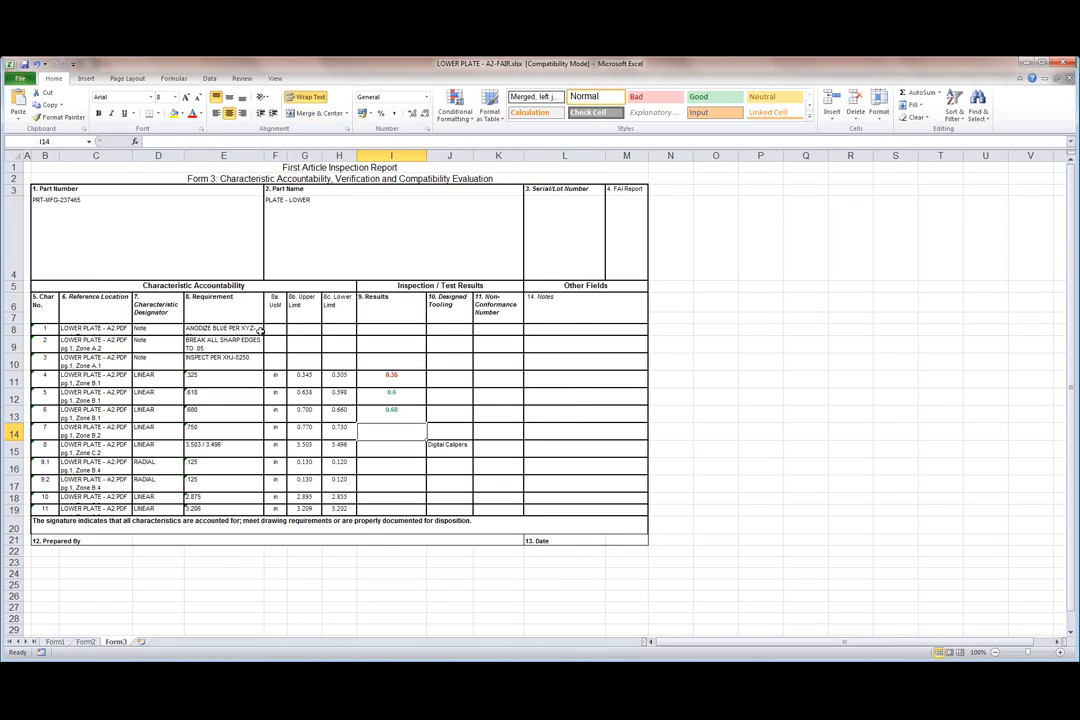
{"action": "left_click", "coordinate": [1065, 62]}
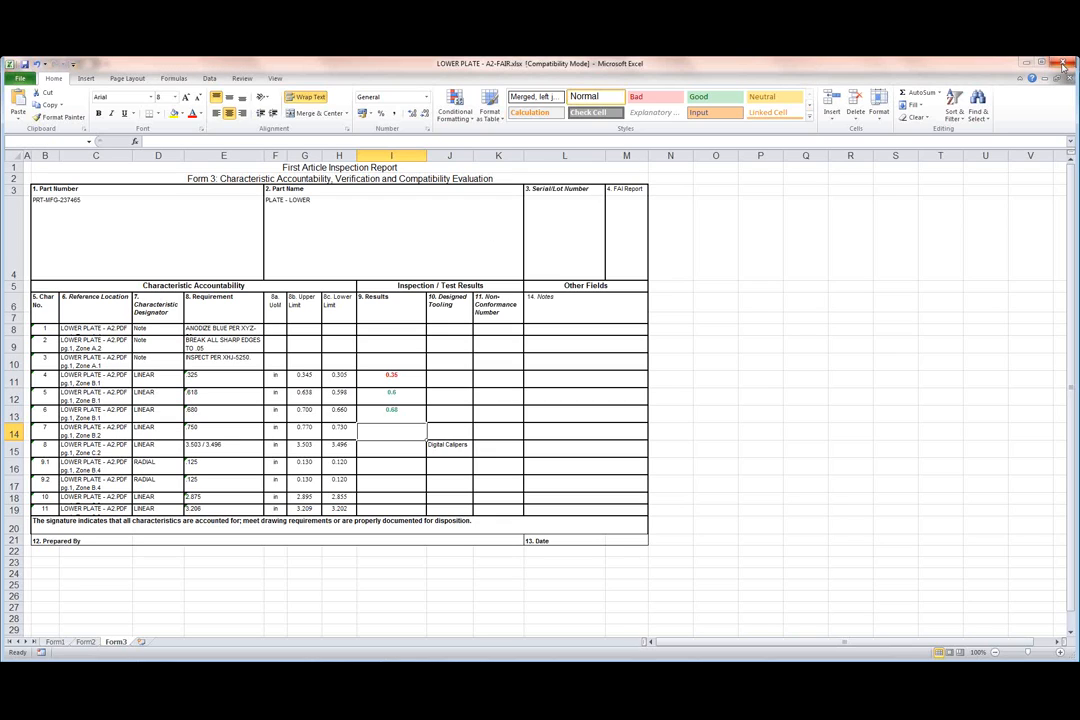
Step: Close the workbook without saving and open the Exporting page of the Options dialog
{"action": "left_click", "coordinate": [532, 381]}
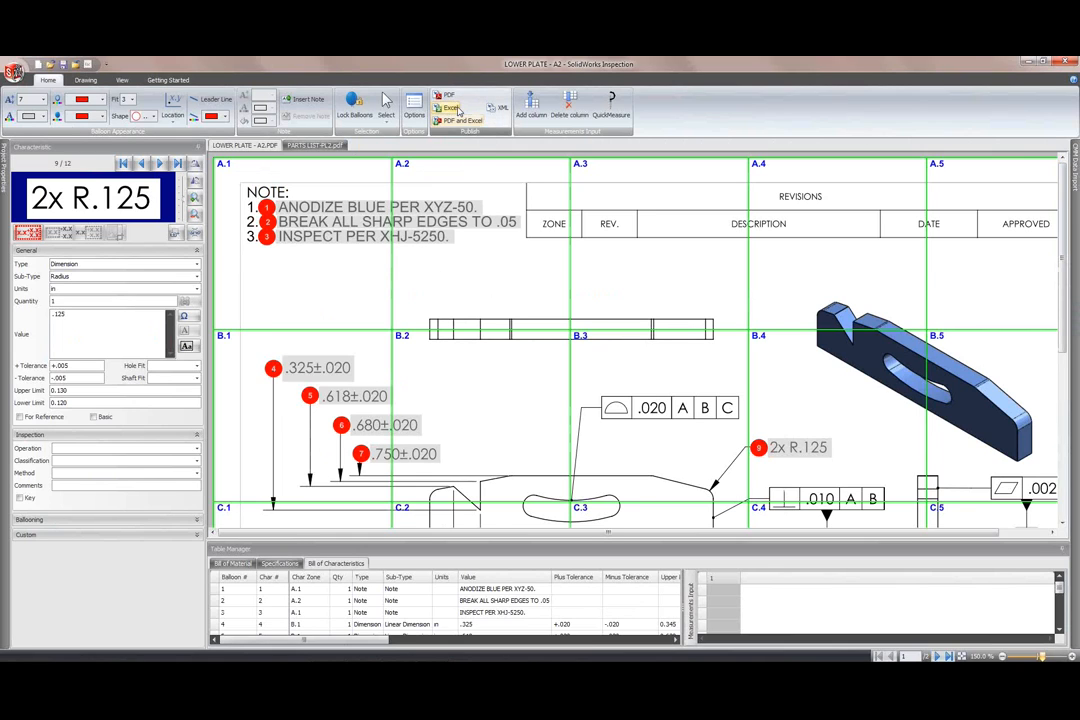
{"action": "left_click", "coordinate": [448, 107]}
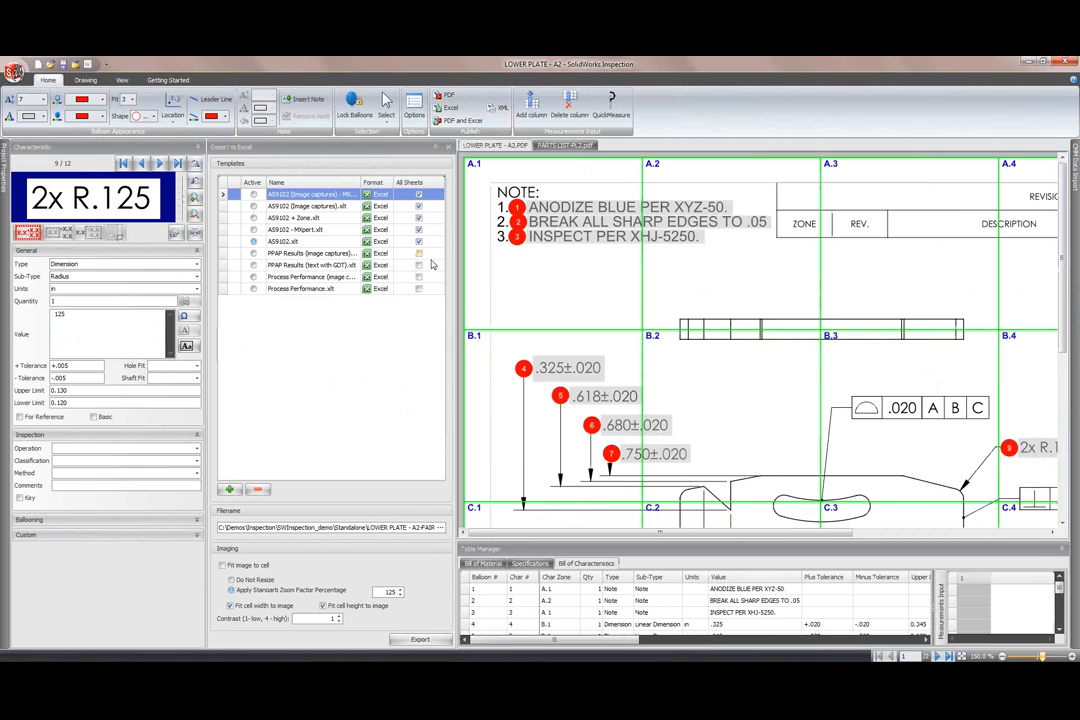
{"action": "left_click", "coordinate": [449, 147]}
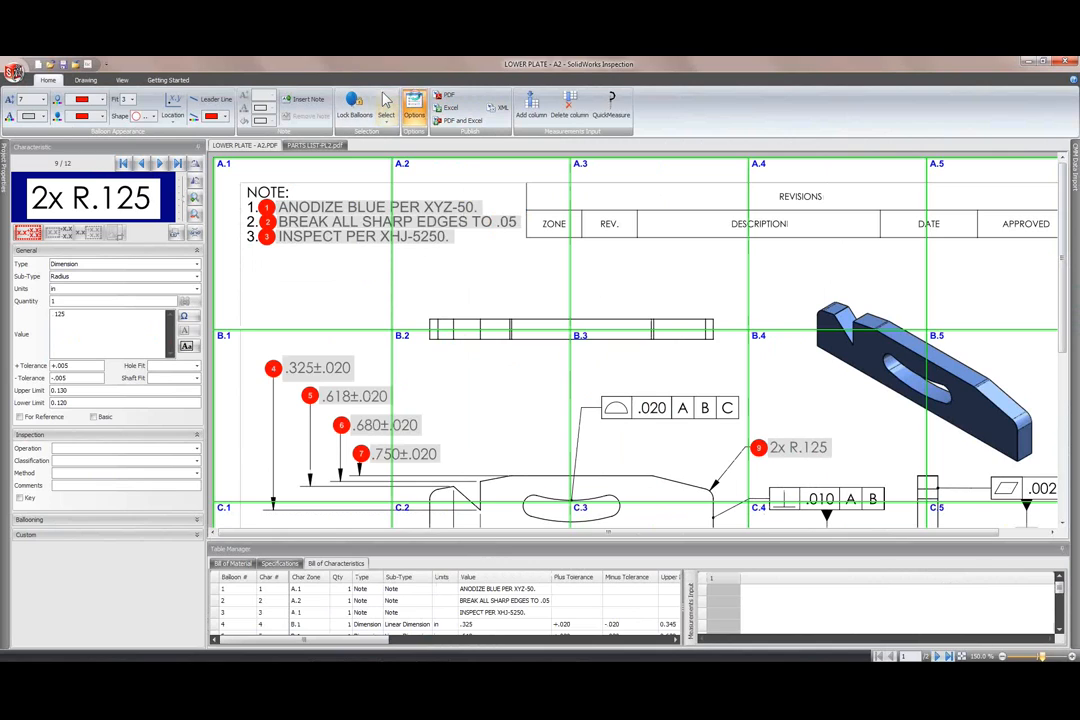
{"action": "left_click", "coordinate": [413, 106]}
{"action": "left_click", "coordinate": [346, 290]}
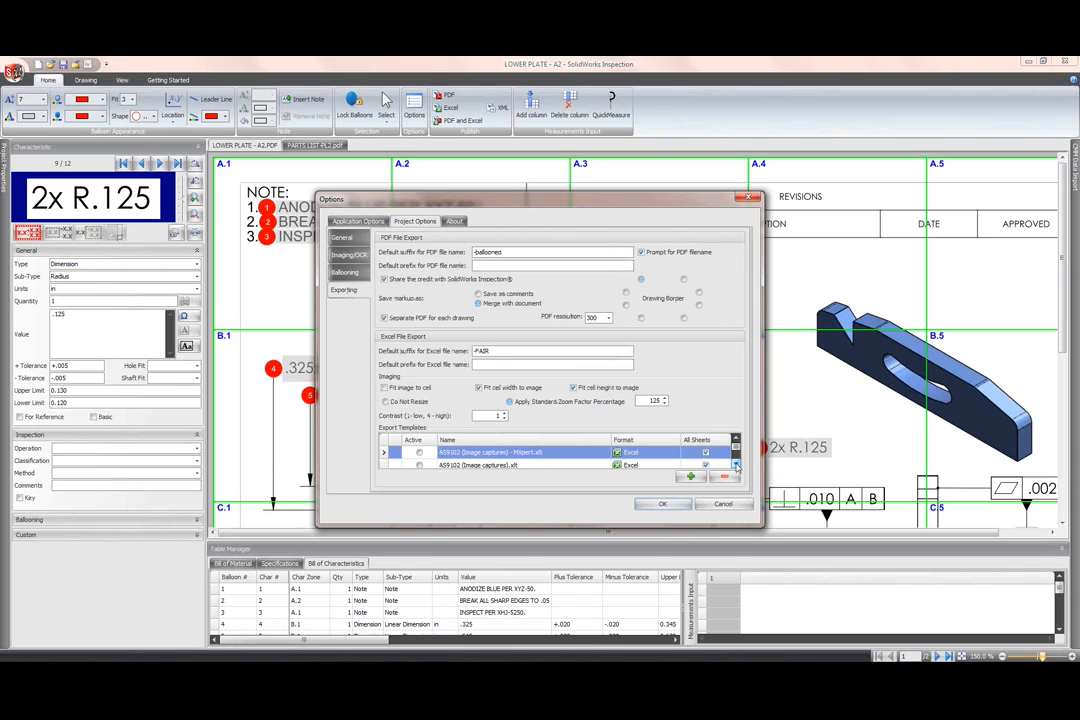
Step: Select the AS9102.xlt export template and open it for editing in Excel
{"action": "left_click", "coordinate": [736, 466]}
{"action": "left_click", "coordinate": [736, 466]}
{"action": "left_click", "coordinate": [736, 466]}
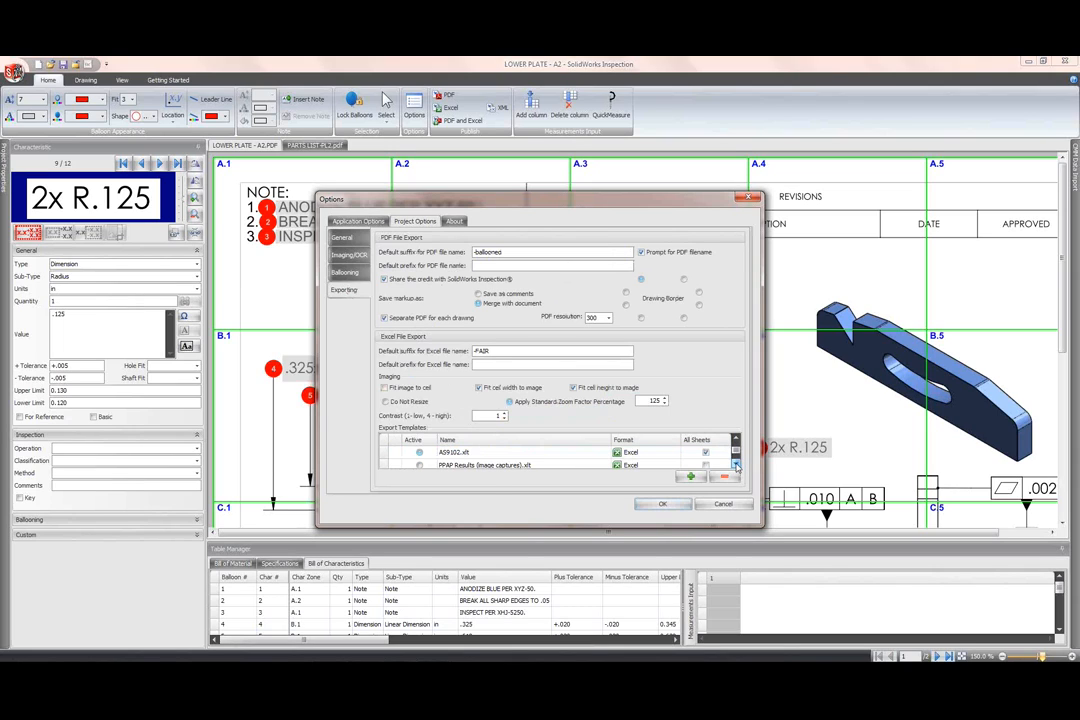
{"action": "left_click", "coordinate": [598, 453]}
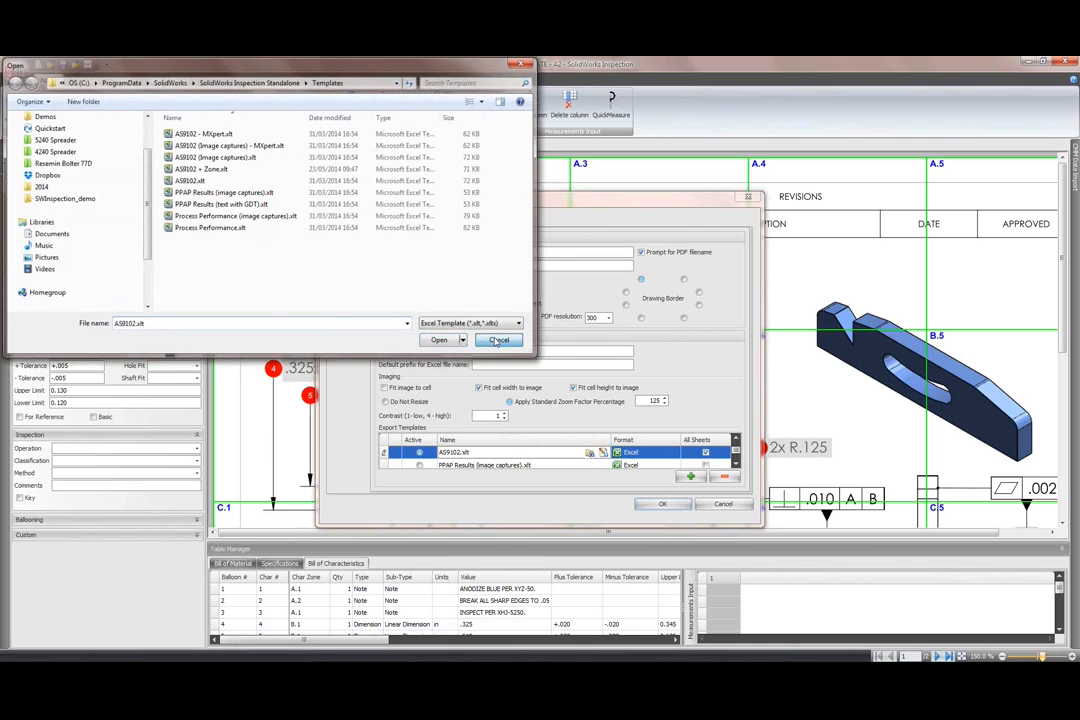
{"action": "left_click", "coordinate": [503, 341]}
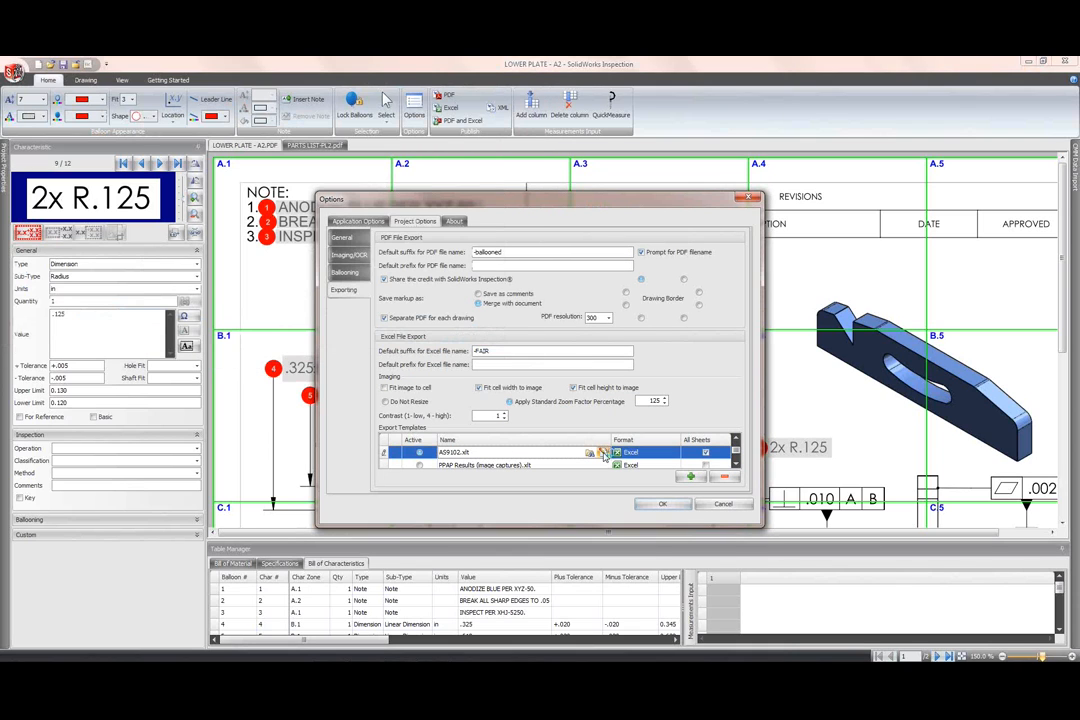
{"action": "left_click", "coordinate": [603, 453]}
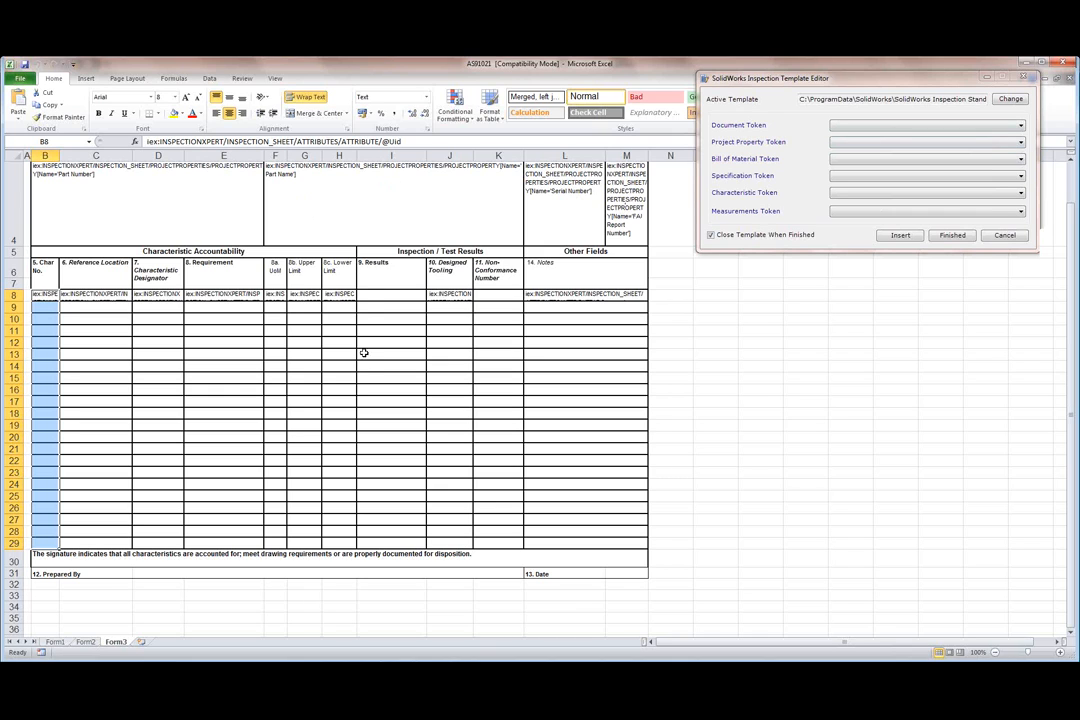
Step: Insert a new column at I, before 9. Results, and head it ZONE in cell I6
{"action": "right_click", "coordinate": [386, 157]}
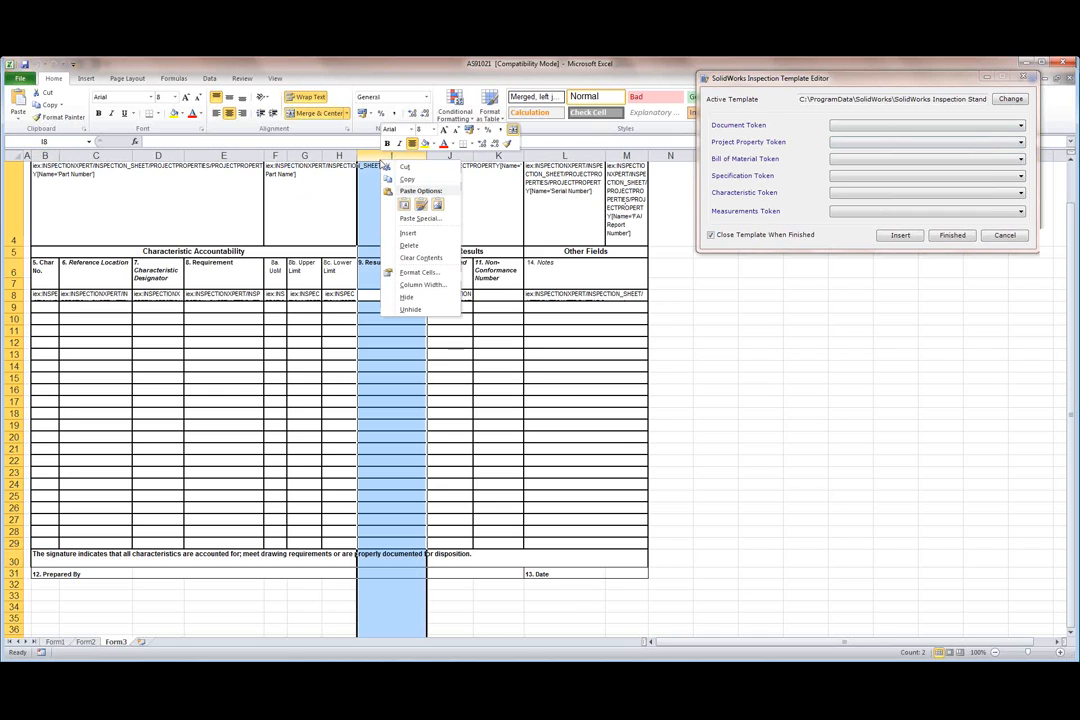
{"action": "left_click", "coordinate": [412, 234]}
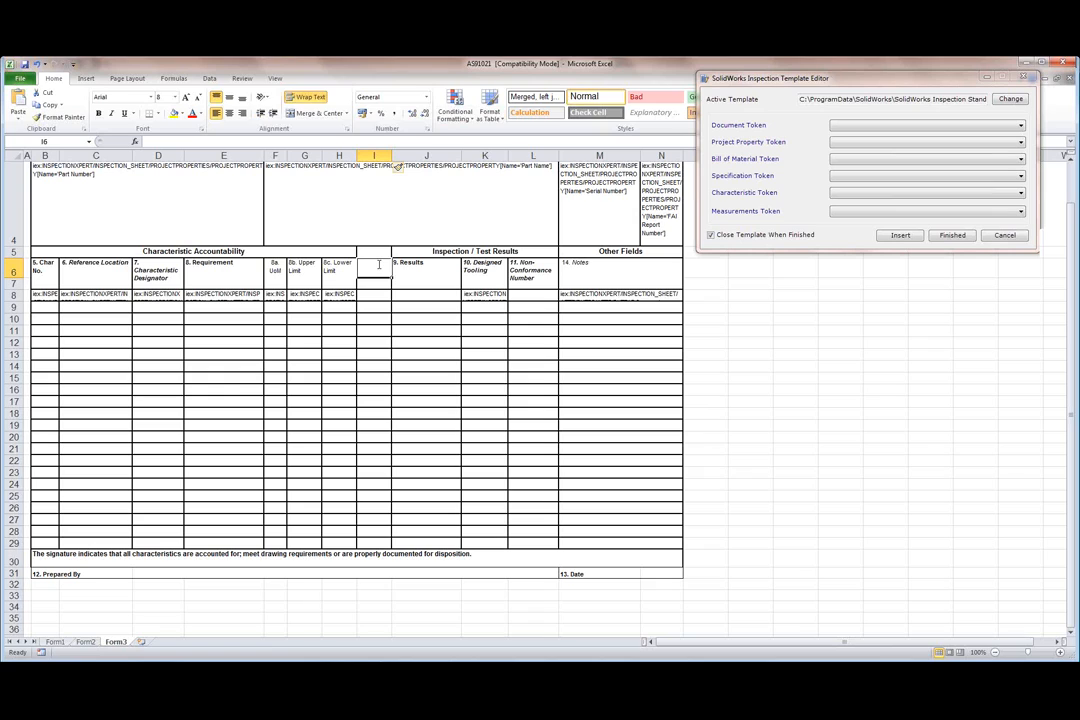
{"action": "type", "text": "zONE"}
{"action": "key", "text": "BackSpace"}
{"action": "key", "text": "BackSpace"}
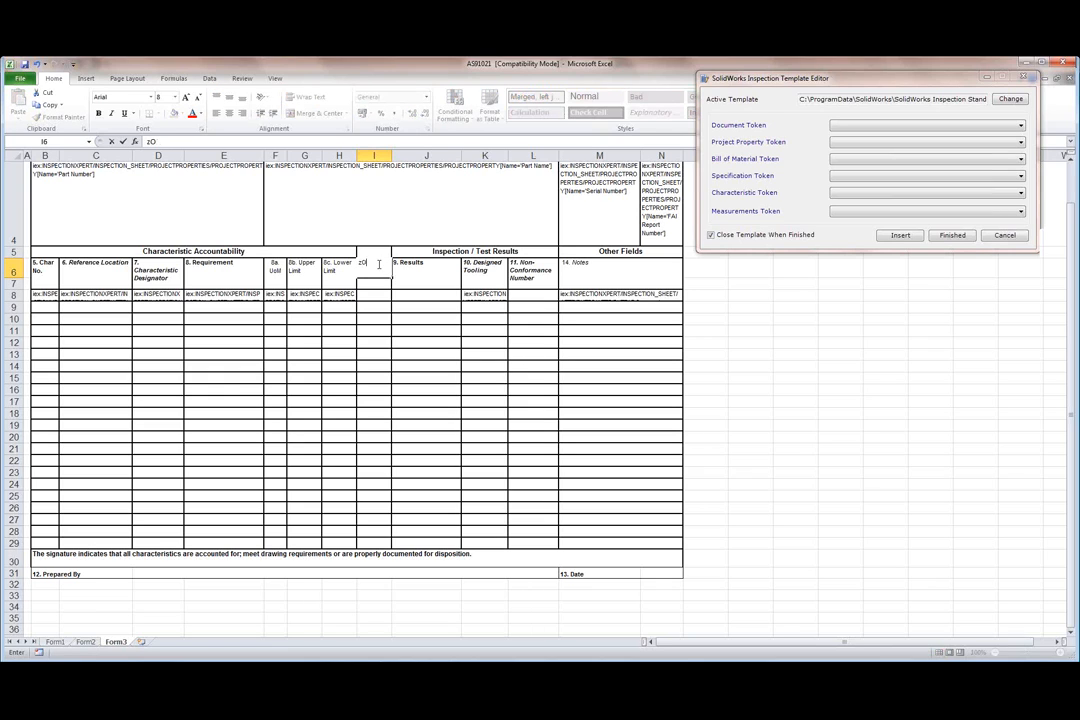
{"action": "type", "text": "ONE"}
{"action": "key", "text": "Return"}
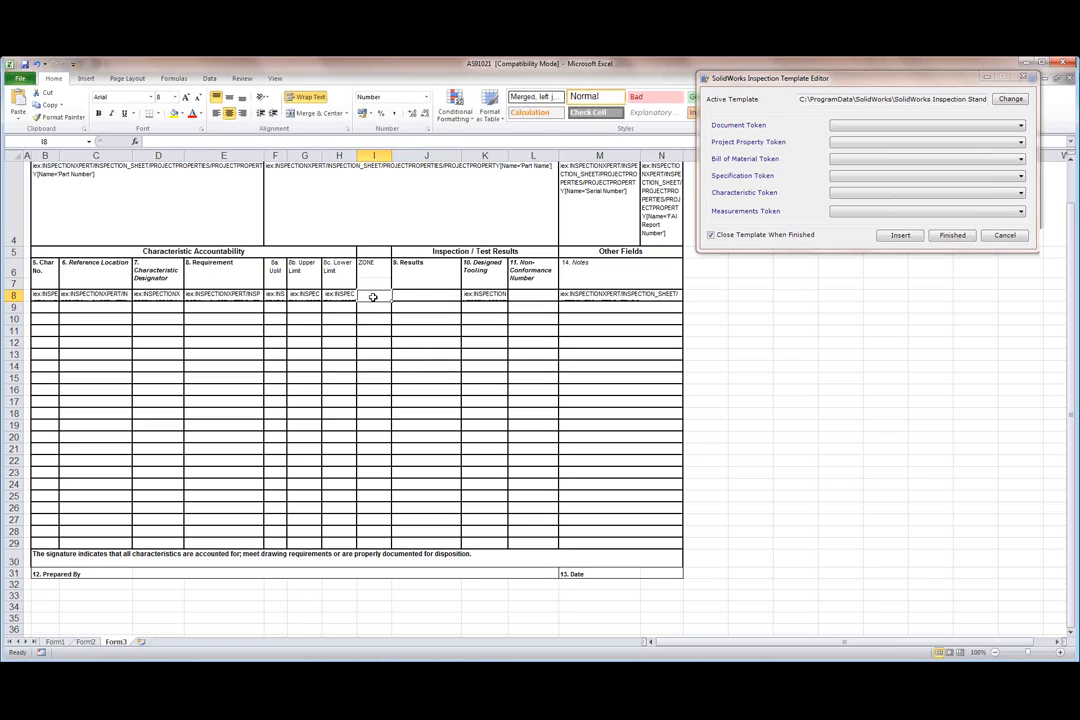
Step: Insert the Zone characteristic token into cell I8 from the Template Editor
{"action": "left_click", "coordinate": [845, 193]}
{"action": "scroll", "coordinate": [920, 320], "scroll_direction": "down", "scroll_amount": 2}
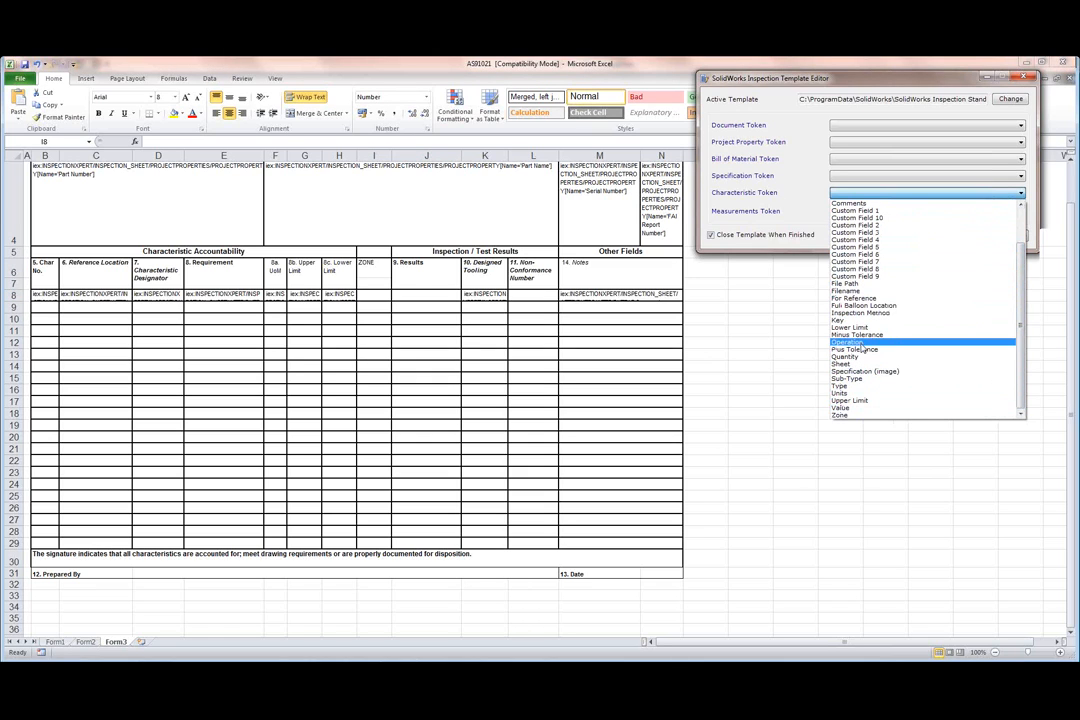
{"action": "left_click", "coordinate": [905, 414]}
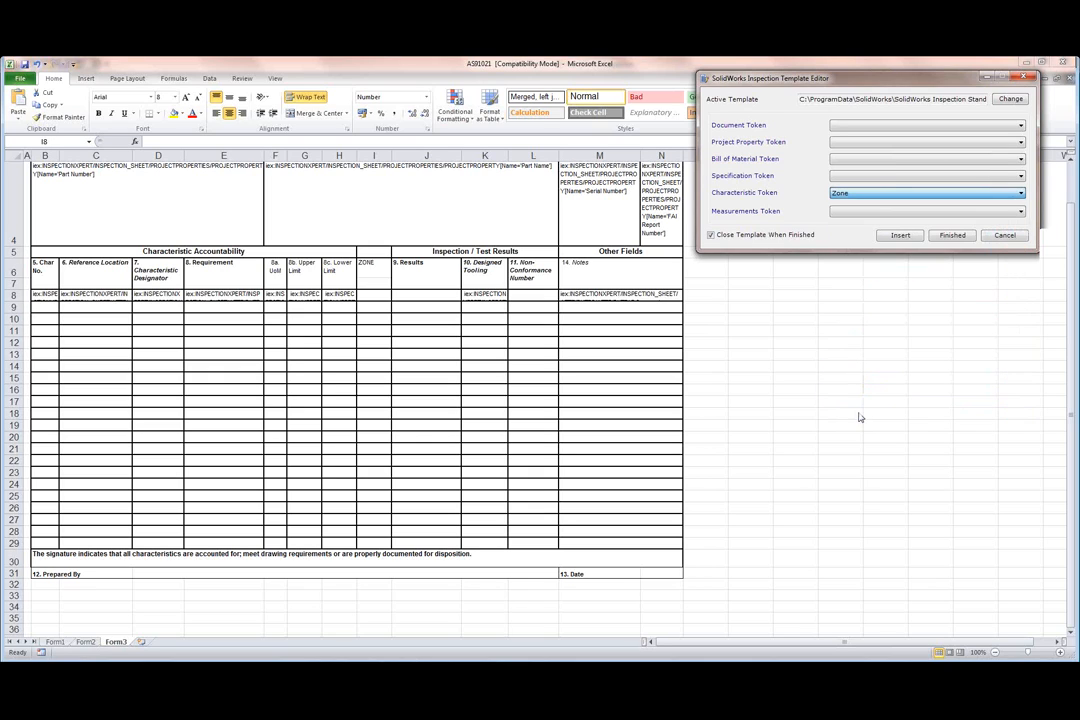
{"action": "left_click", "coordinate": [900, 235]}
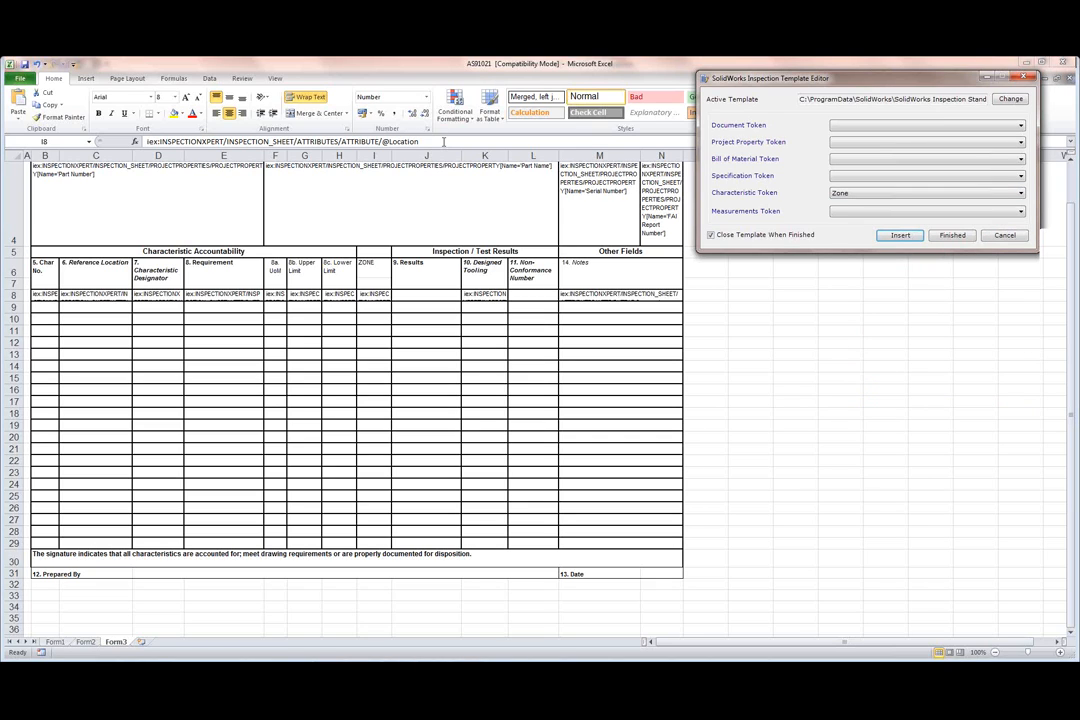
Step: Finish editing and save the template over AS9102 + Zone.xlt
{"action": "left_click", "coordinate": [952, 235]}
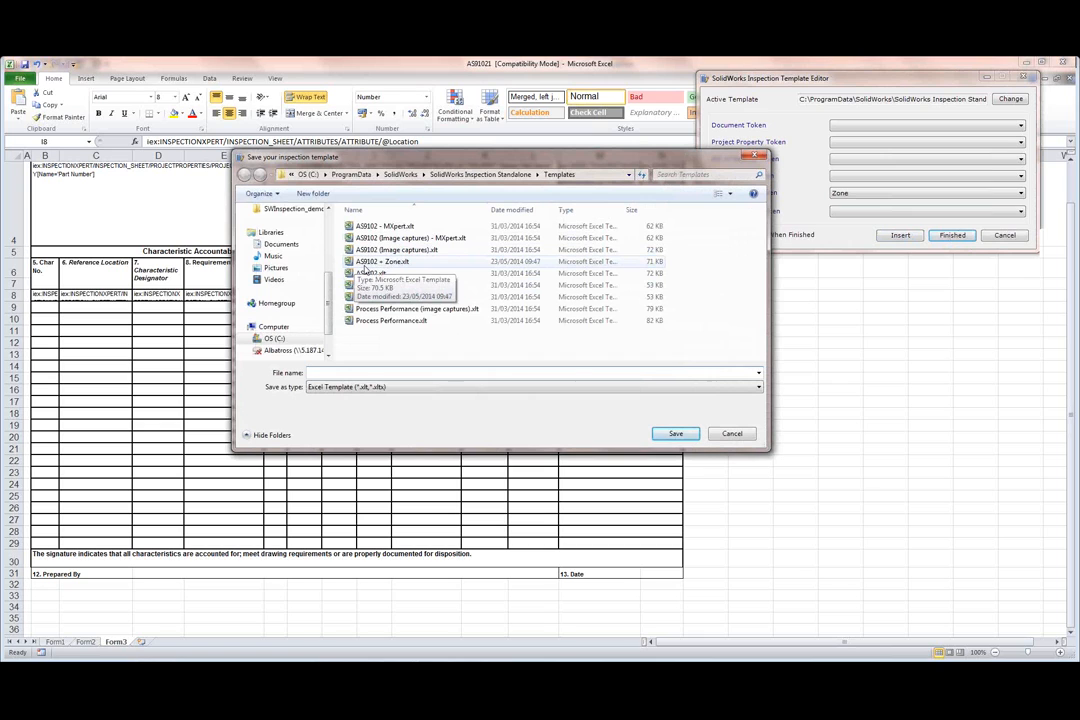
{"action": "left_click", "coordinate": [380, 262]}
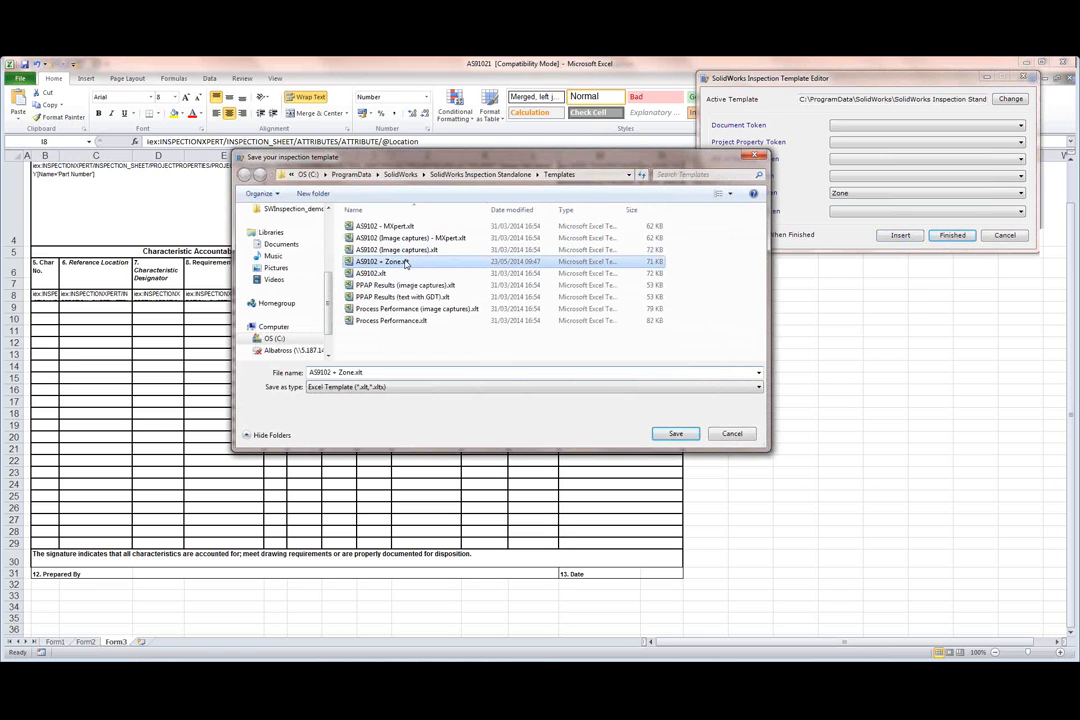
{"action": "left_click", "coordinate": [671, 431]}
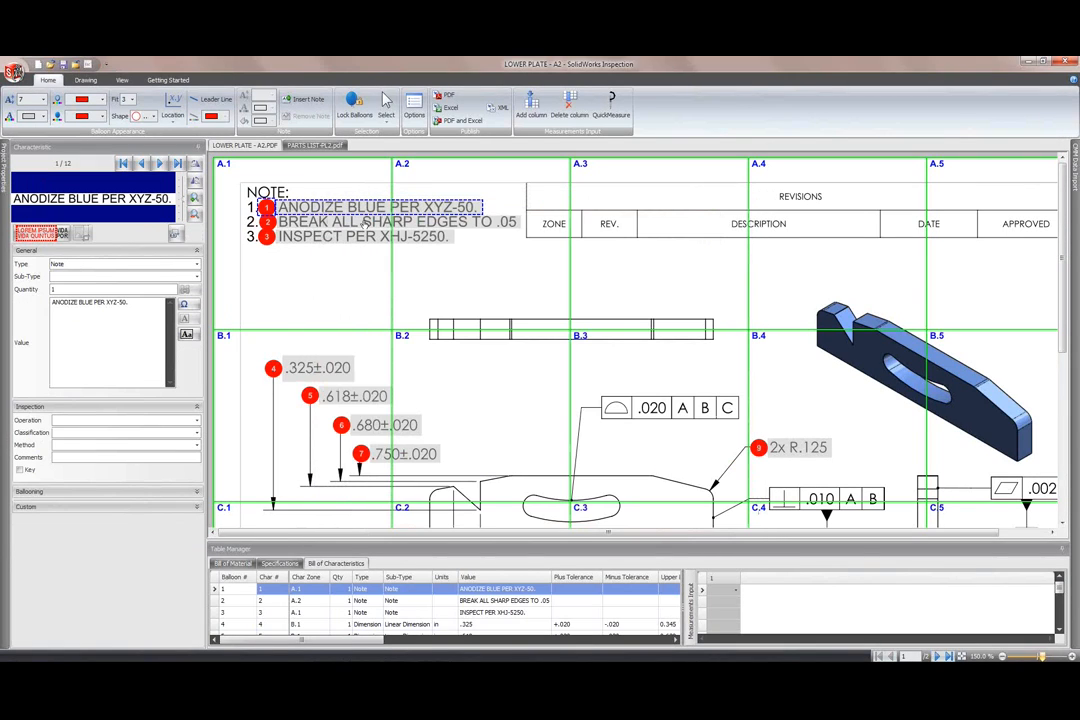
Step: Export the report with AS9102 + Zone.xlt, replacing LOWER PLATE - A2-FAIR.xlsx, and view it in Excel
{"action": "left_click", "coordinate": [452, 108]}
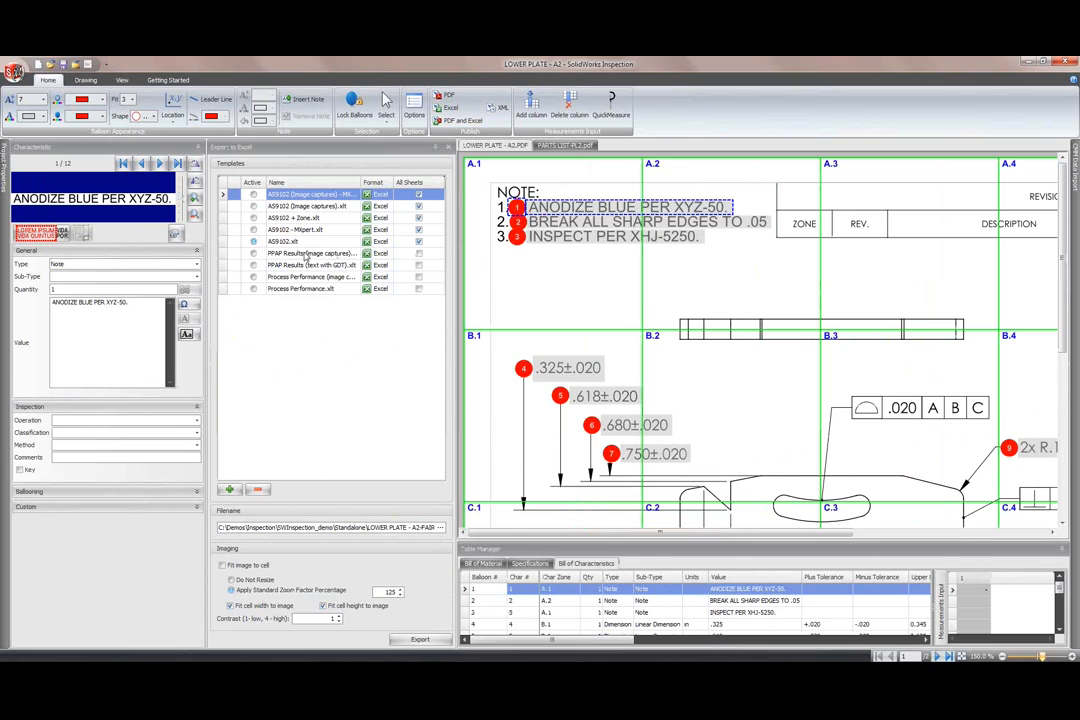
{"action": "left_click", "coordinate": [290, 218]}
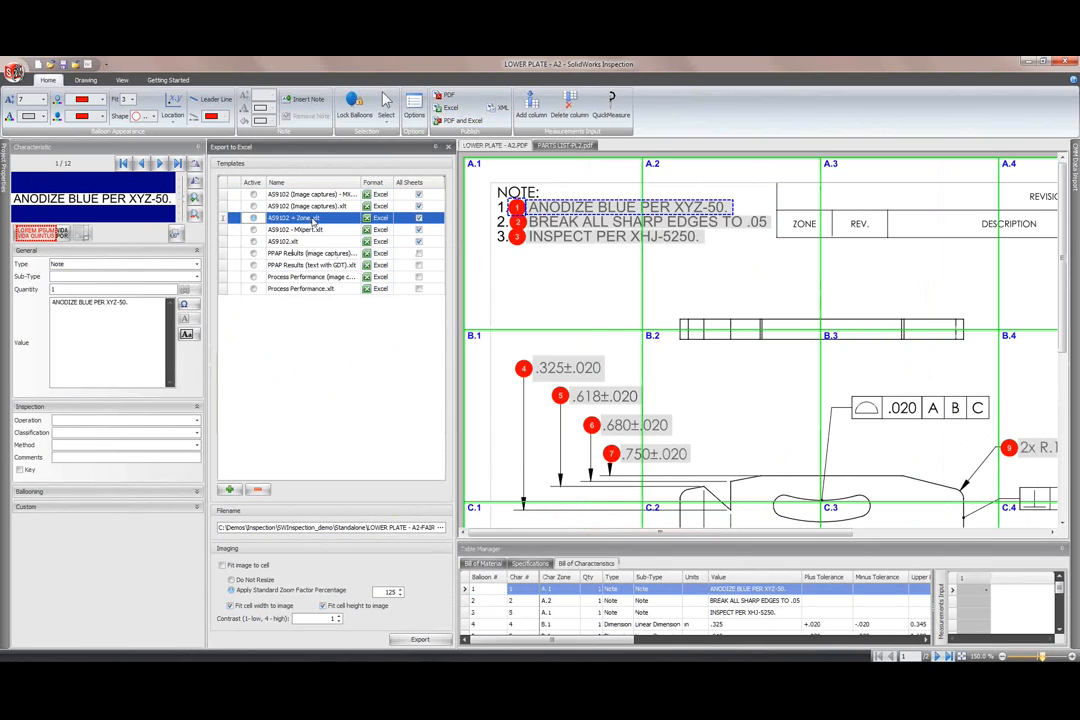
{"action": "left_click", "coordinate": [420, 639]}
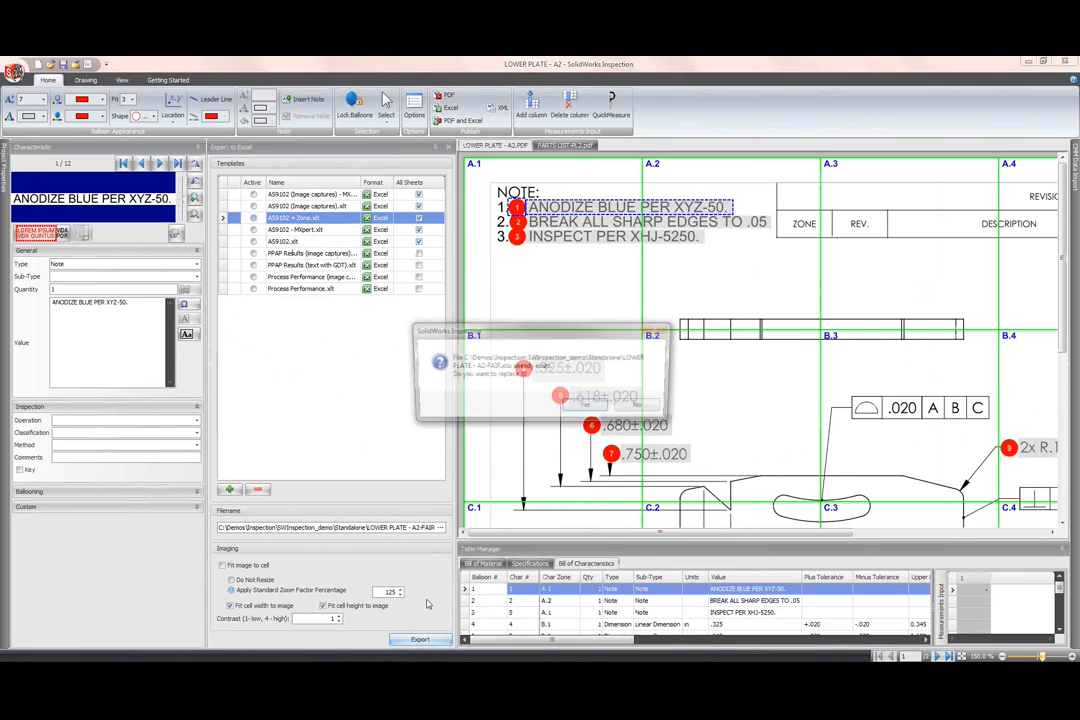
{"action": "left_click", "coordinate": [584, 403]}
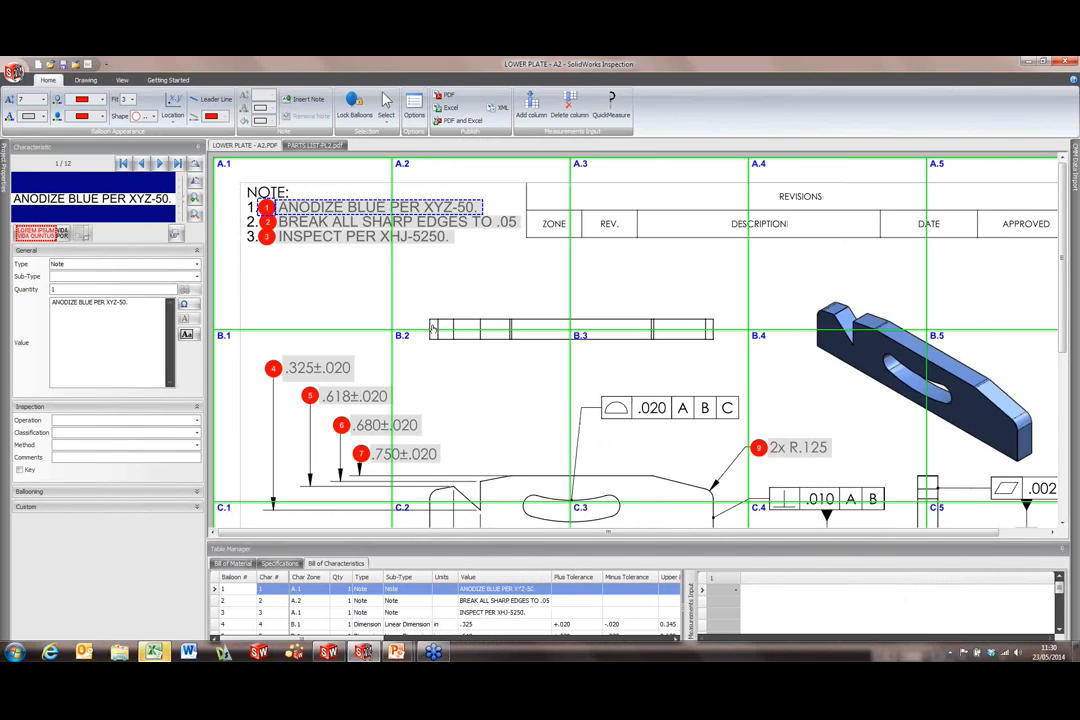
{"action": "left_click", "coordinate": [156, 655]}
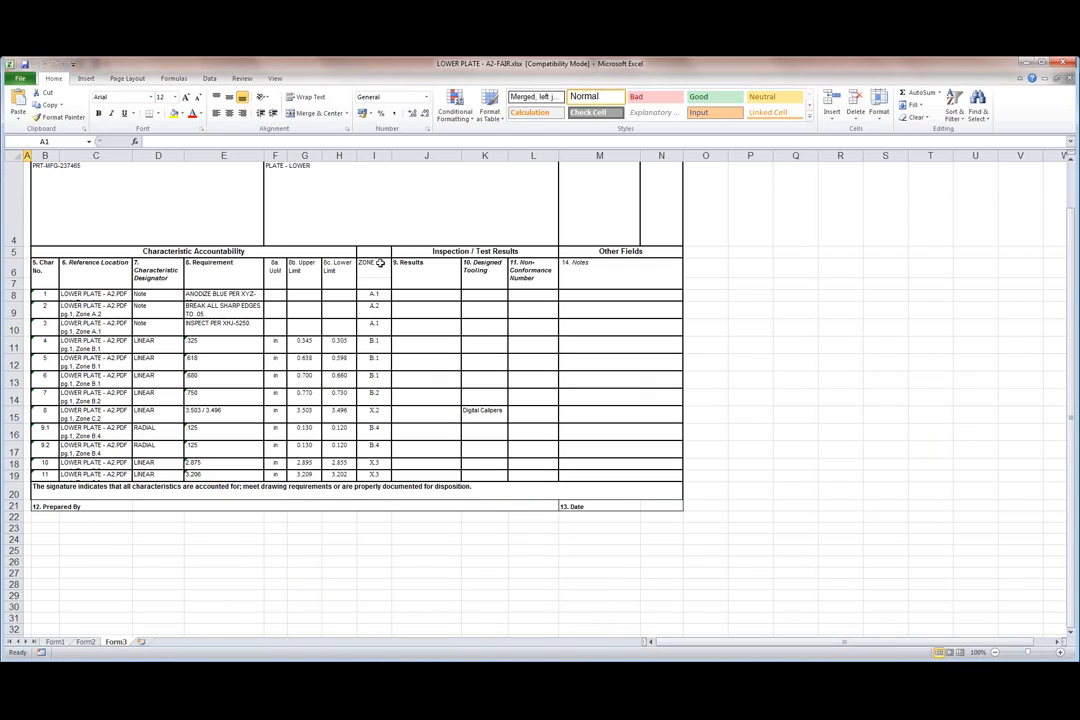
Step: Set the ZONE values in I8:I19 to the Calibri font
{"action": "left_click", "coordinate": [375, 294]}
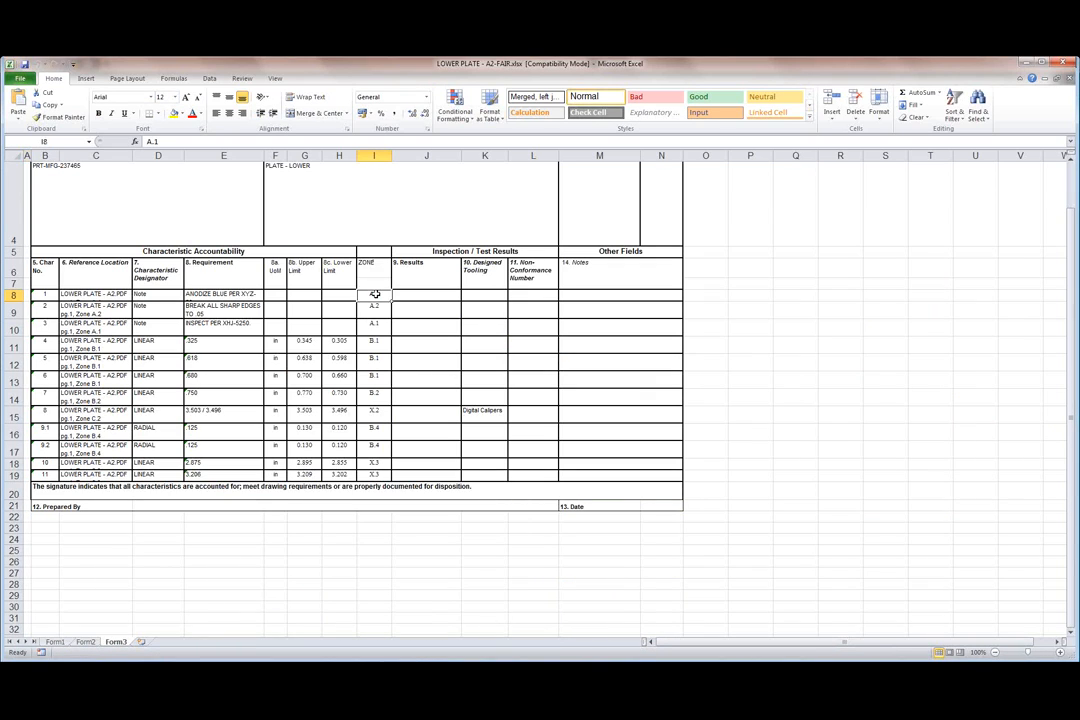
{"action": "left_click_drag", "start_coordinate": [375, 294], "coordinate": [376, 474]}
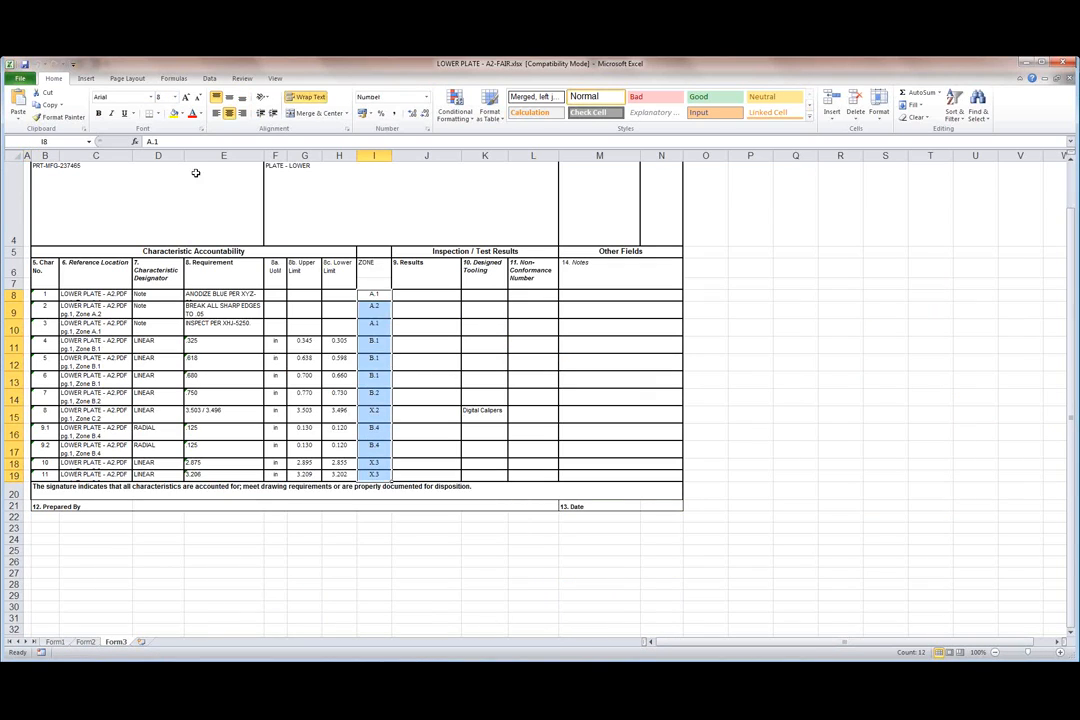
{"action": "left_click", "coordinate": [131, 96]}
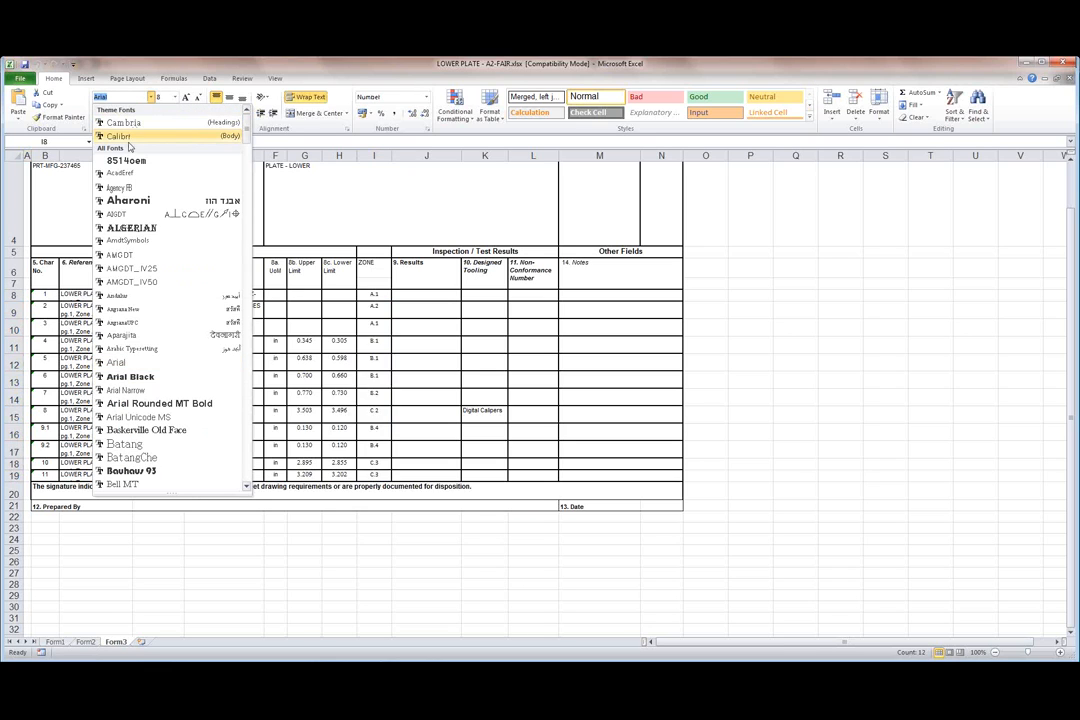
{"action": "left_click", "coordinate": [131, 137]}
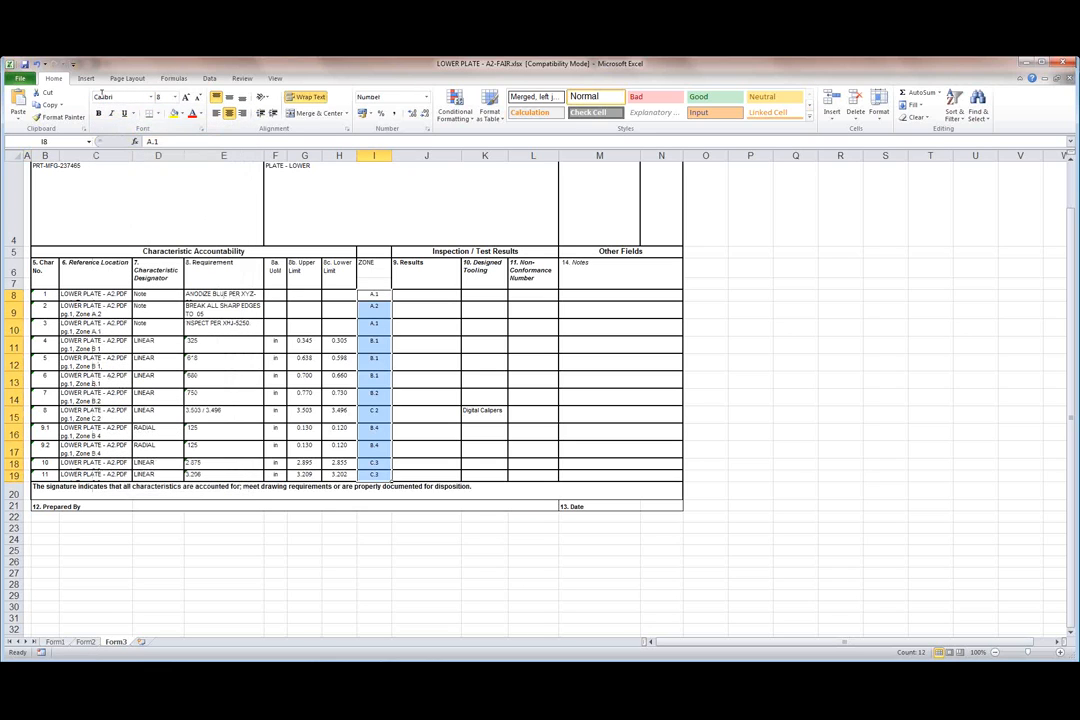
{"action": "left_click", "coordinate": [452, 560]}
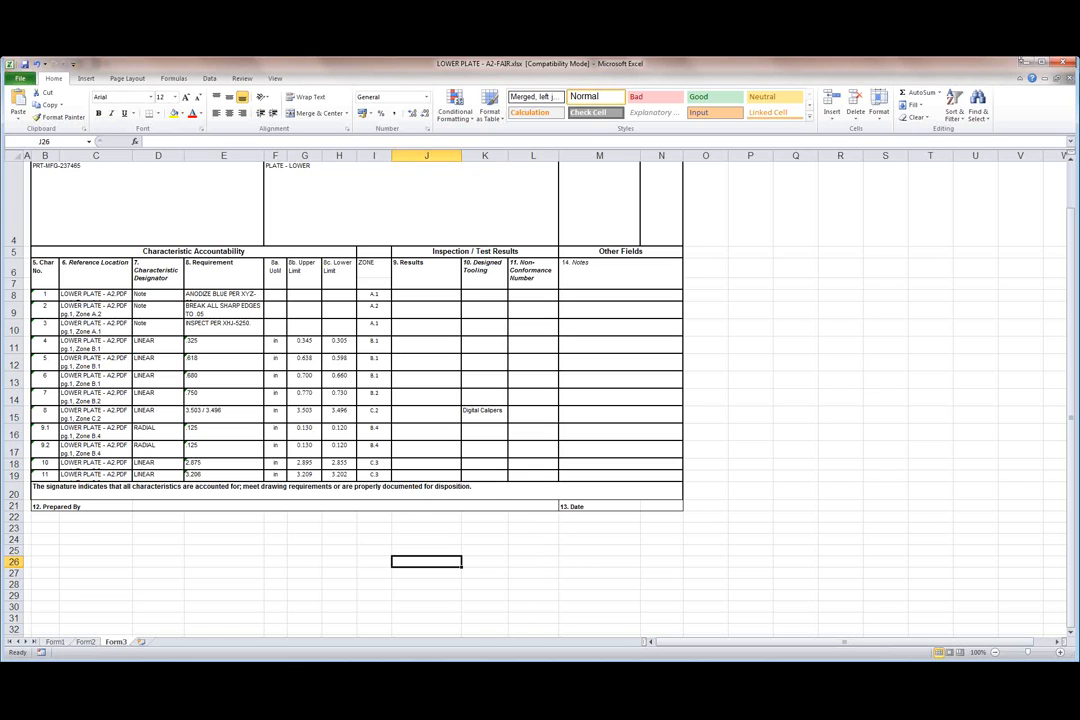
Step: Close the report without saving, then advance the PowerPoint slideshow to the next slide
{"action": "left_click", "coordinate": [1061, 65]}
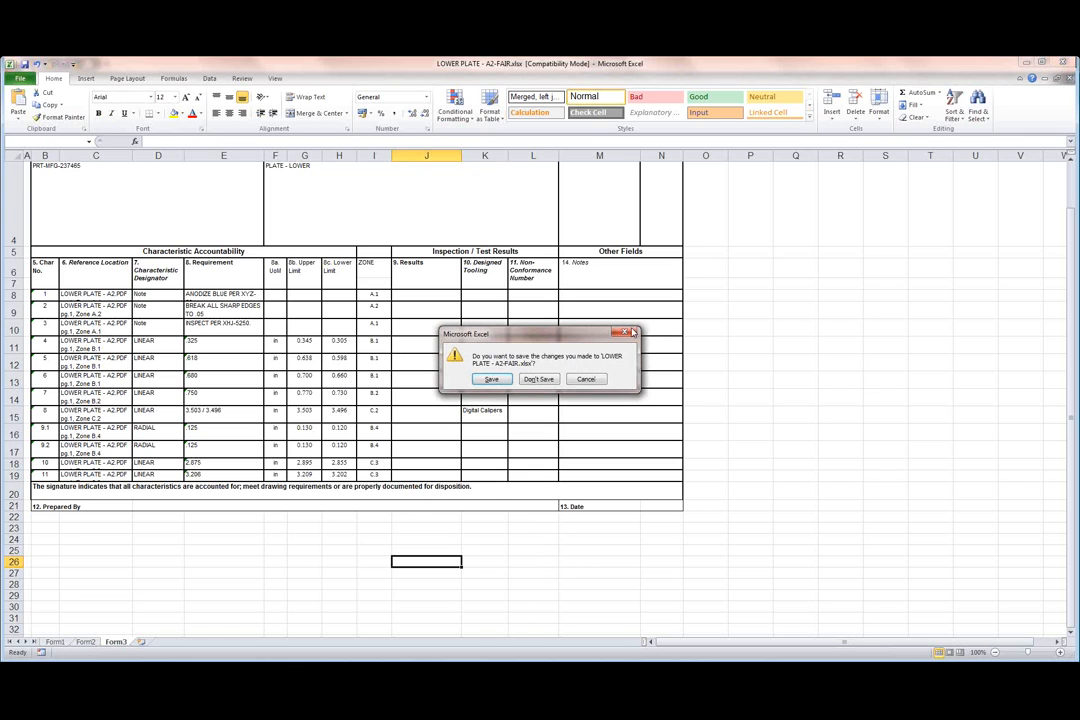
{"action": "left_click", "coordinate": [541, 387]}
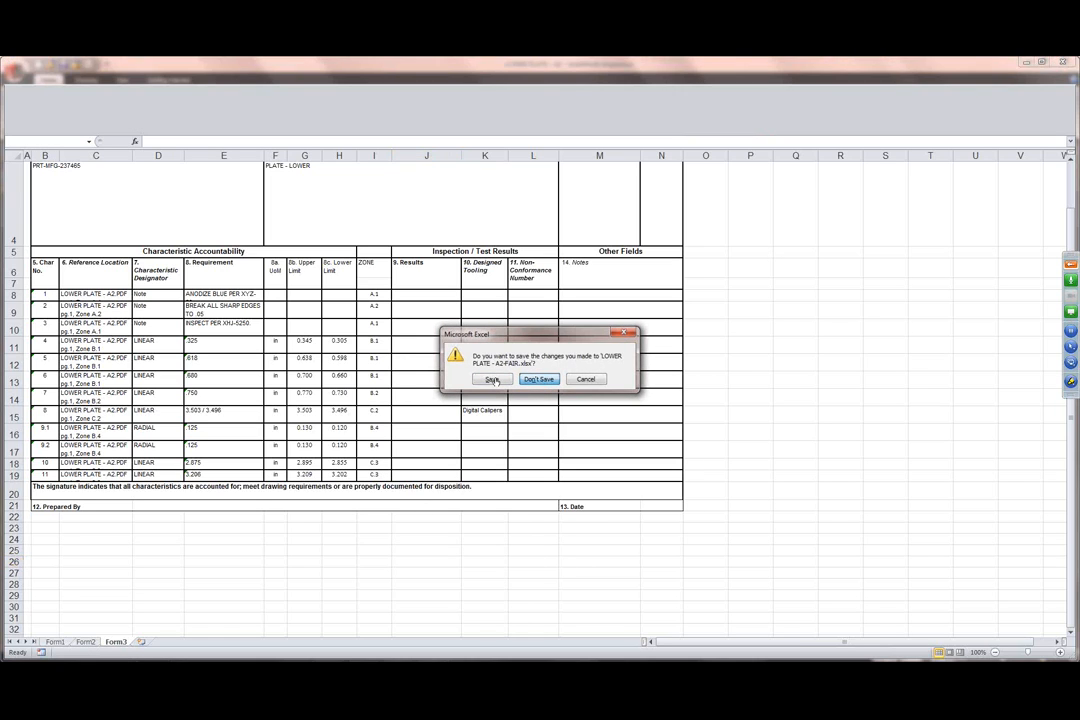
{"action": "key", "text": "alt+Tab"}
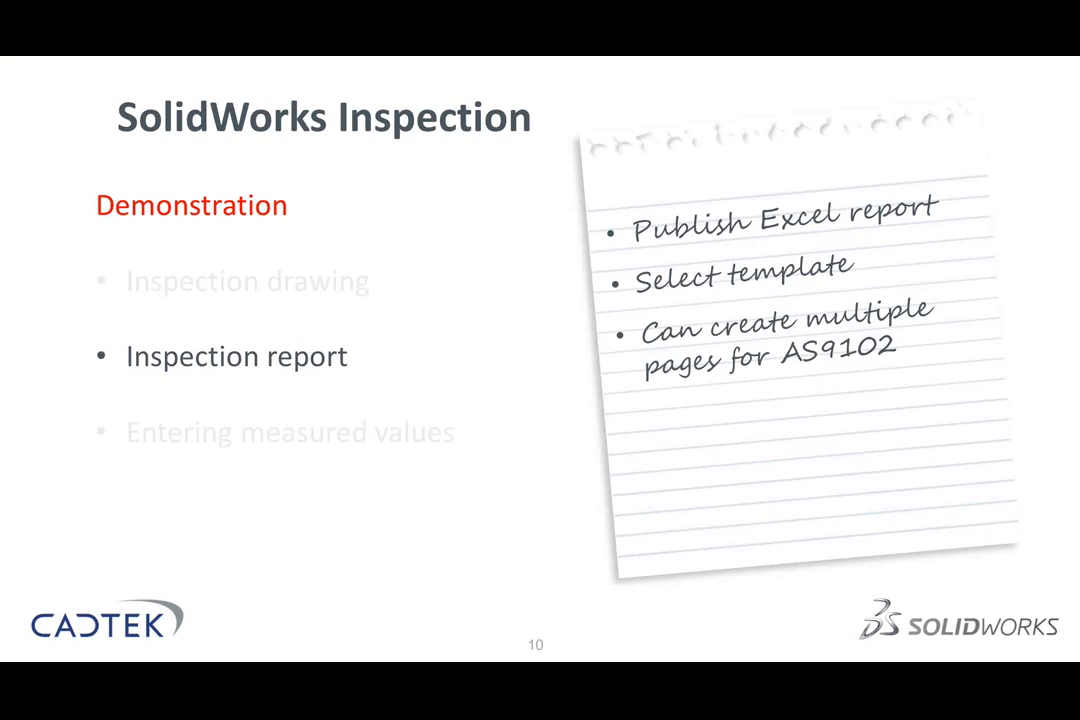
{"action": "key", "text": "Right"}
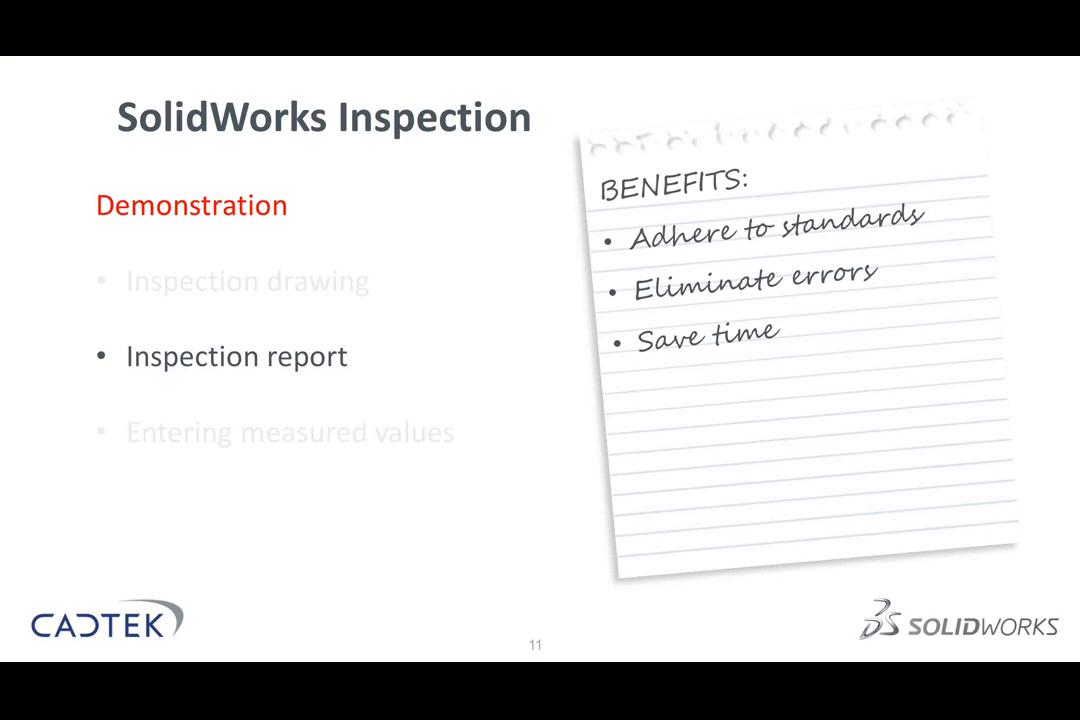
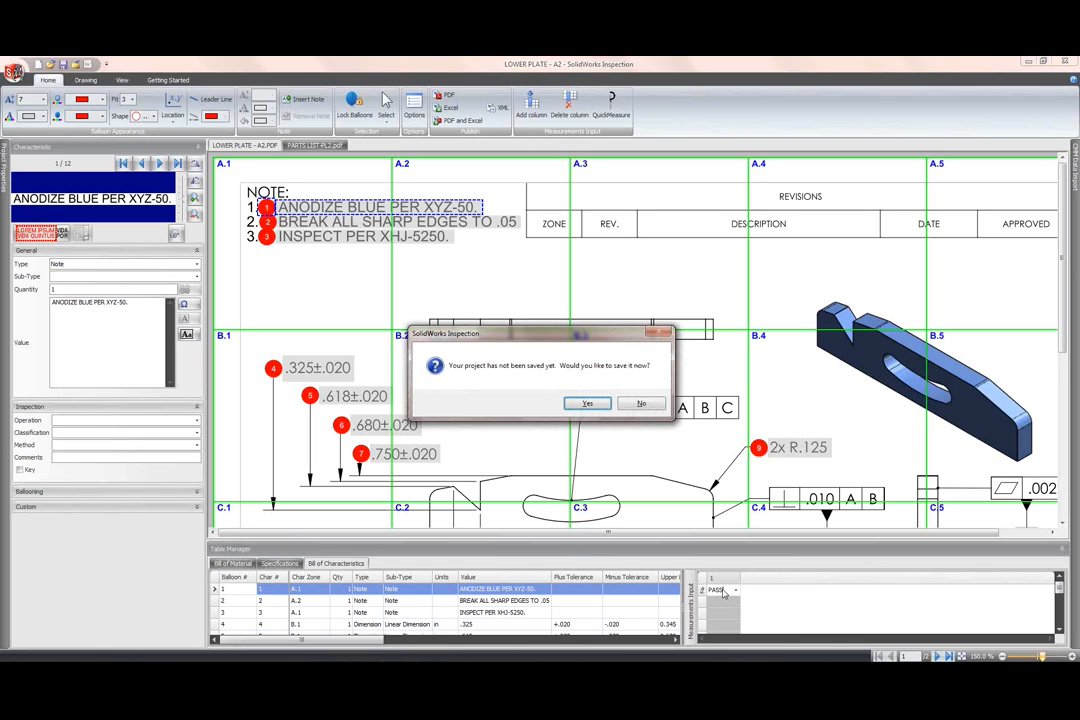
Step: Save the project as LOWER PLATE - A2.ixprj, then record PASS for note 1 and FAIL for note 2
{"action": "left_click", "coordinate": [587, 403]}
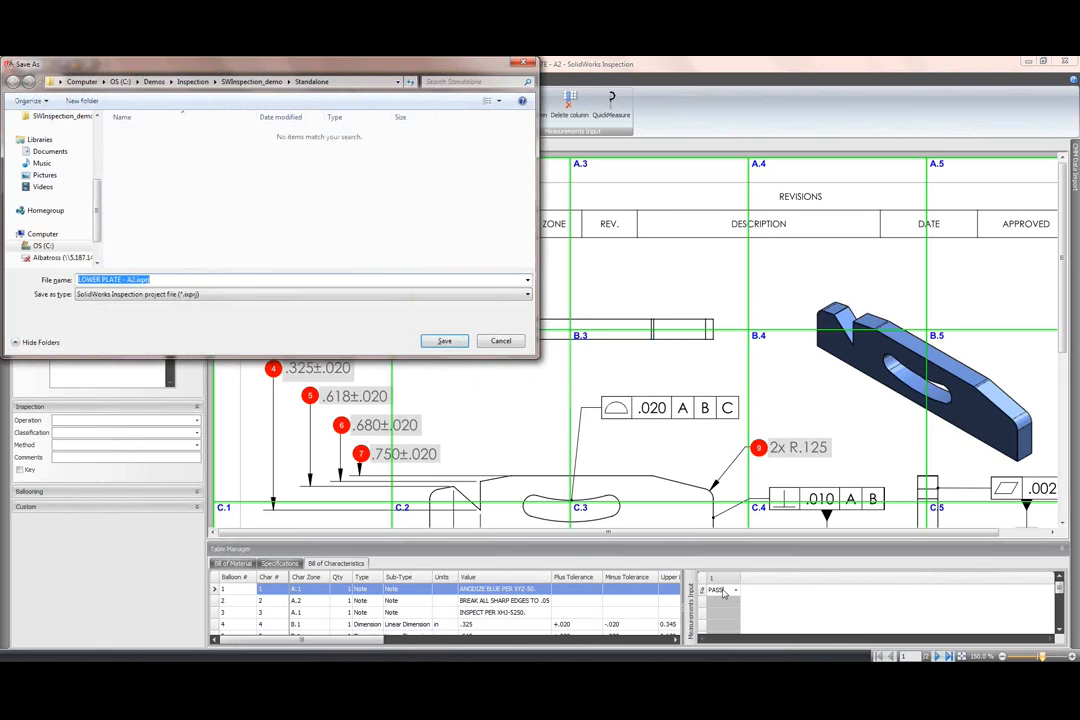
{"action": "left_click", "coordinate": [444, 341]}
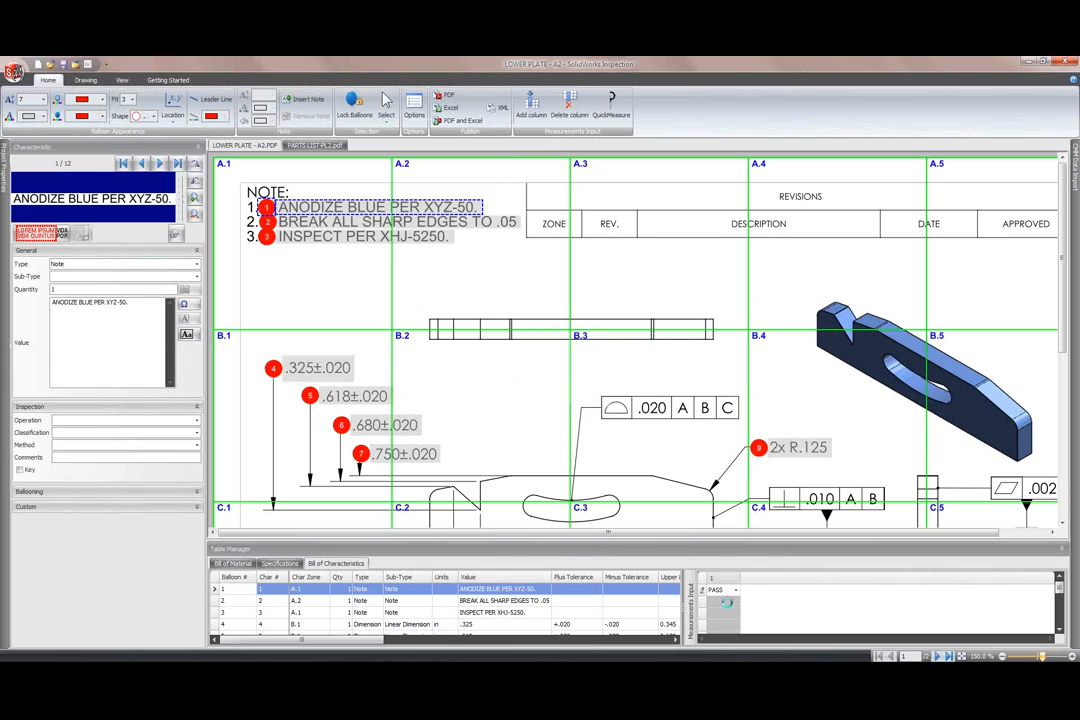
{"action": "key", "text": "Return"}
{"action": "type", "text": "FA"}
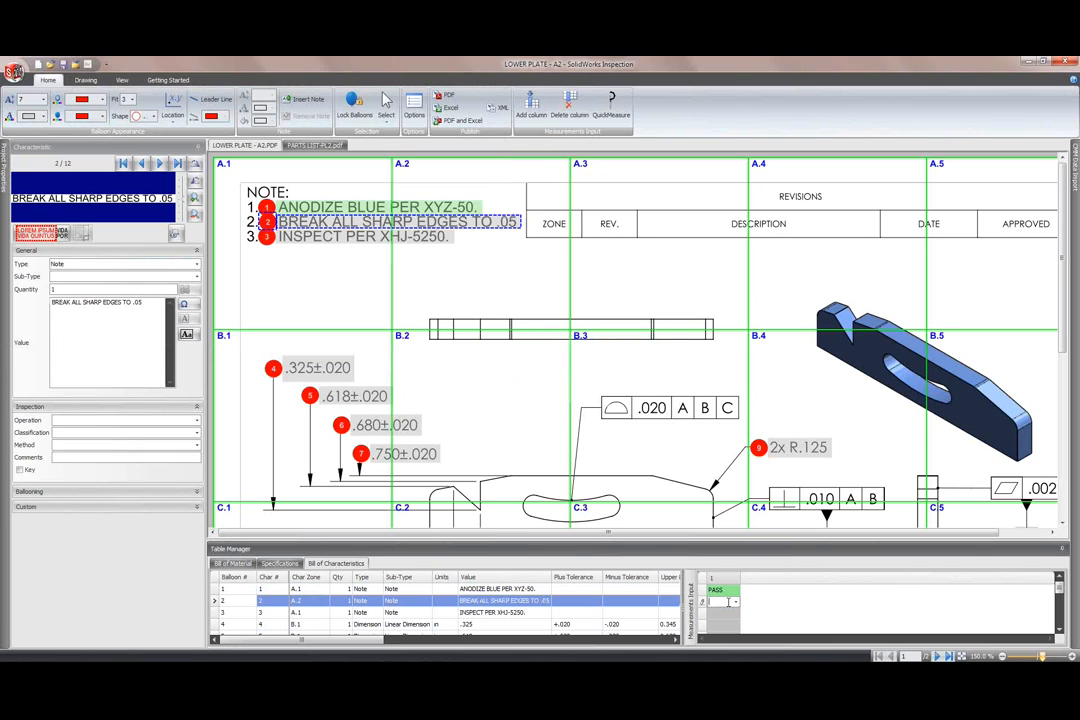
{"action": "key", "text": "Return"}
Step: Record PASS for note 3, 0.6 for the .325 and .618 dimensions, and the .680 measurement
{"action": "type", "text": "PASS"}
{"action": "key", "text": "Return"}
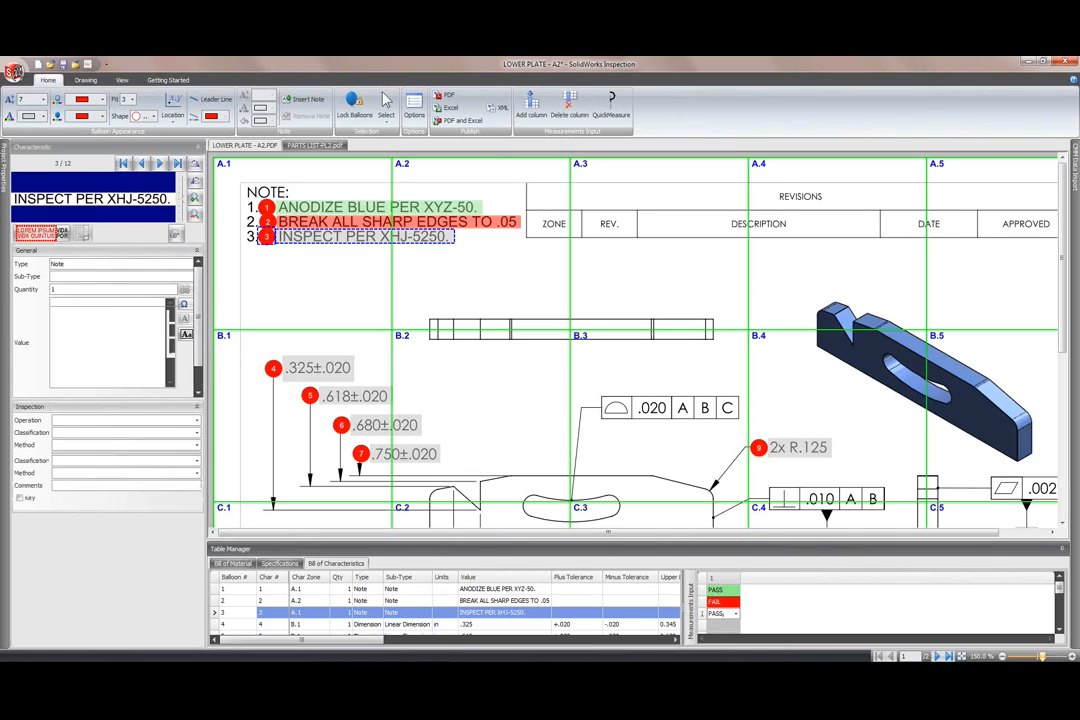
{"action": "type", "text": "0"}
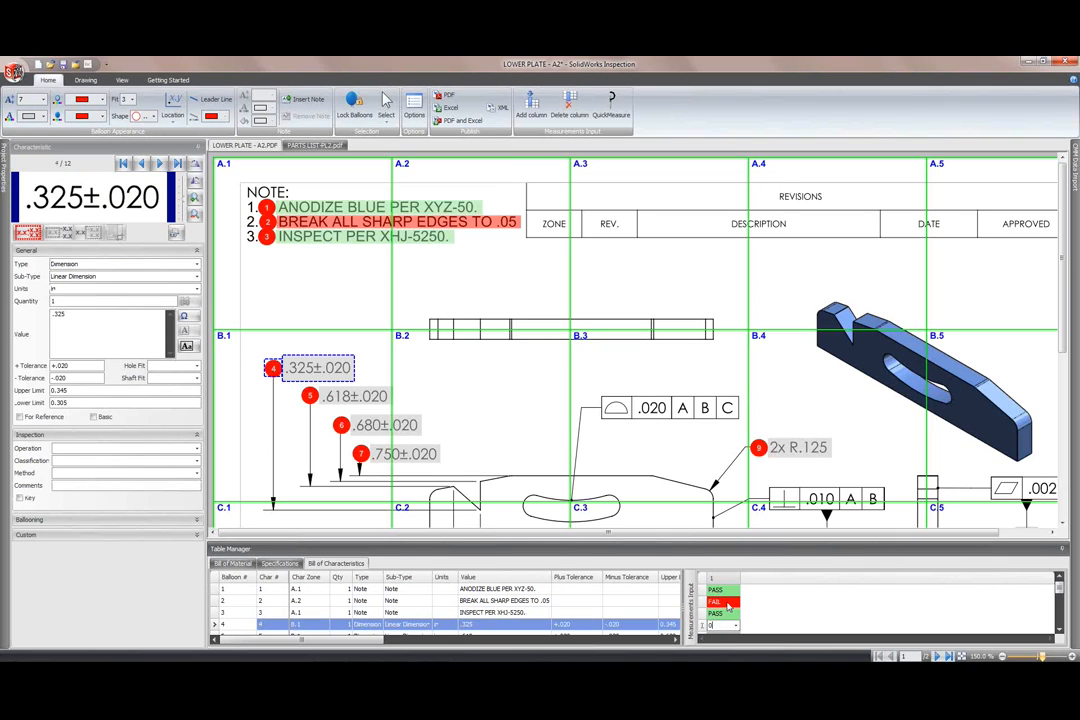
{"action": "type", "text": ".3"}
{"action": "key", "text": "BackSpace"}
{"action": "key", "text": "BackSpace"}
{"action": "key", "text": "BackSpace"}
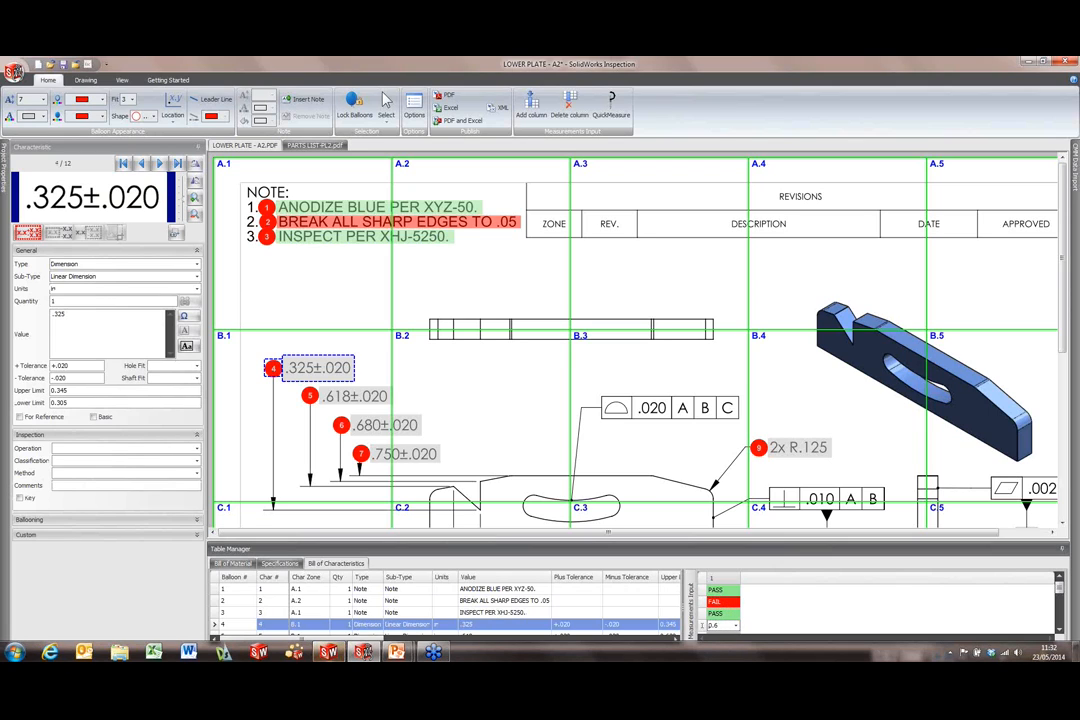
{"action": "key", "text": "Return"}
{"action": "type", "text": "0.6"}
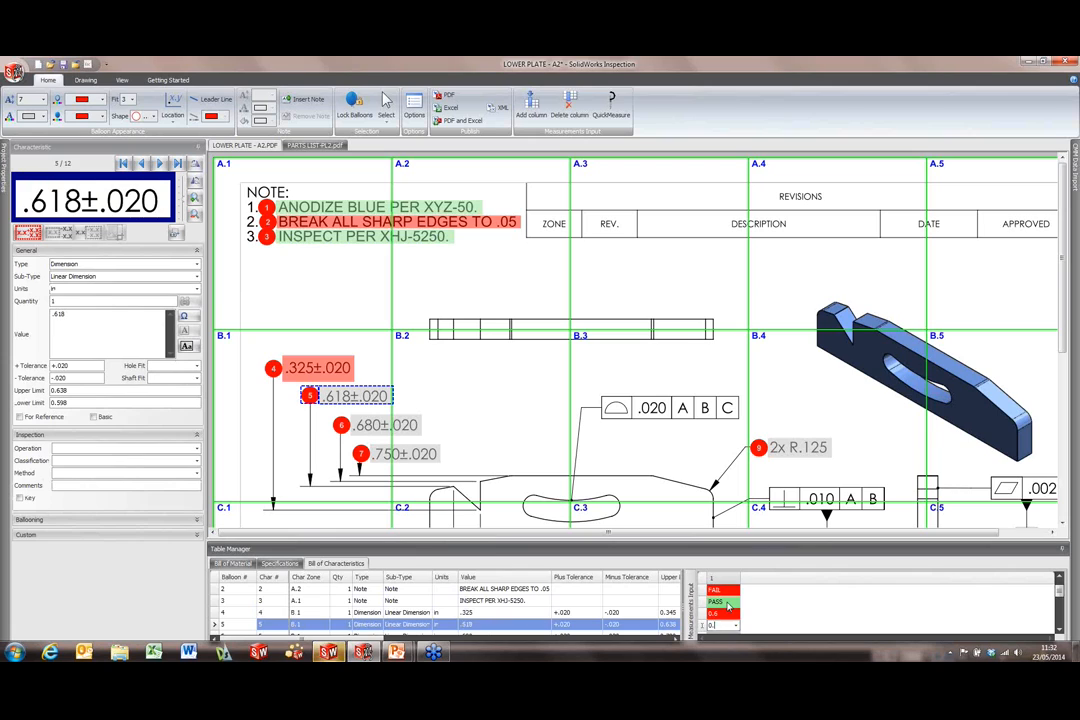
{"action": "key", "text": "Return"}
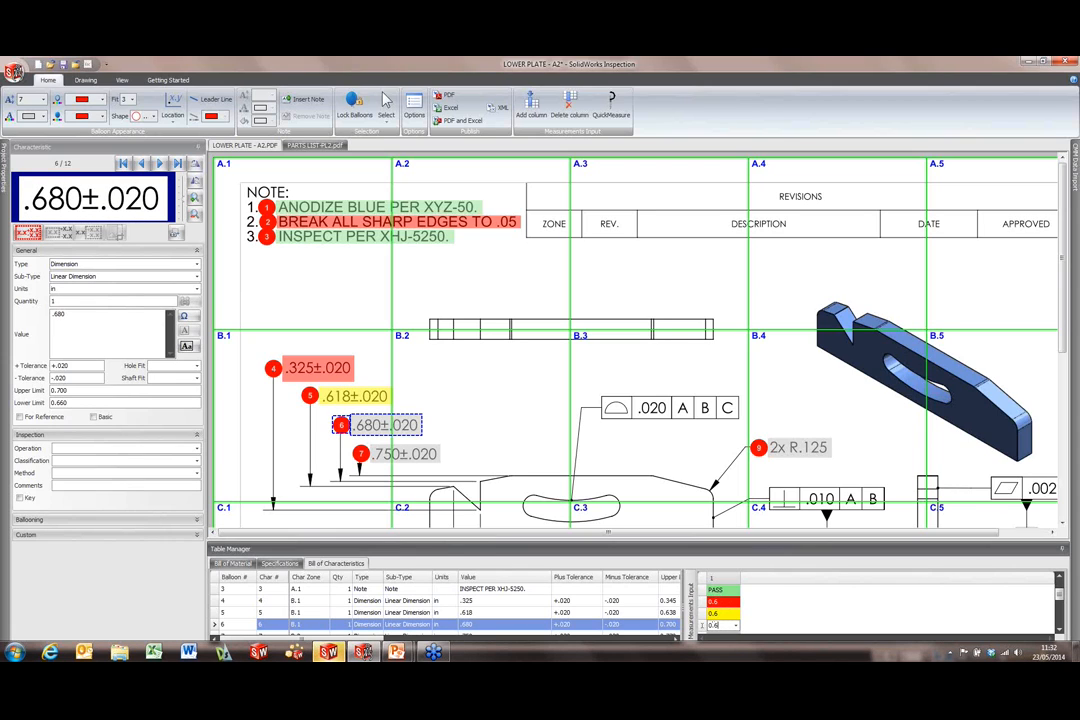
{"action": "key", "text": "Return"}
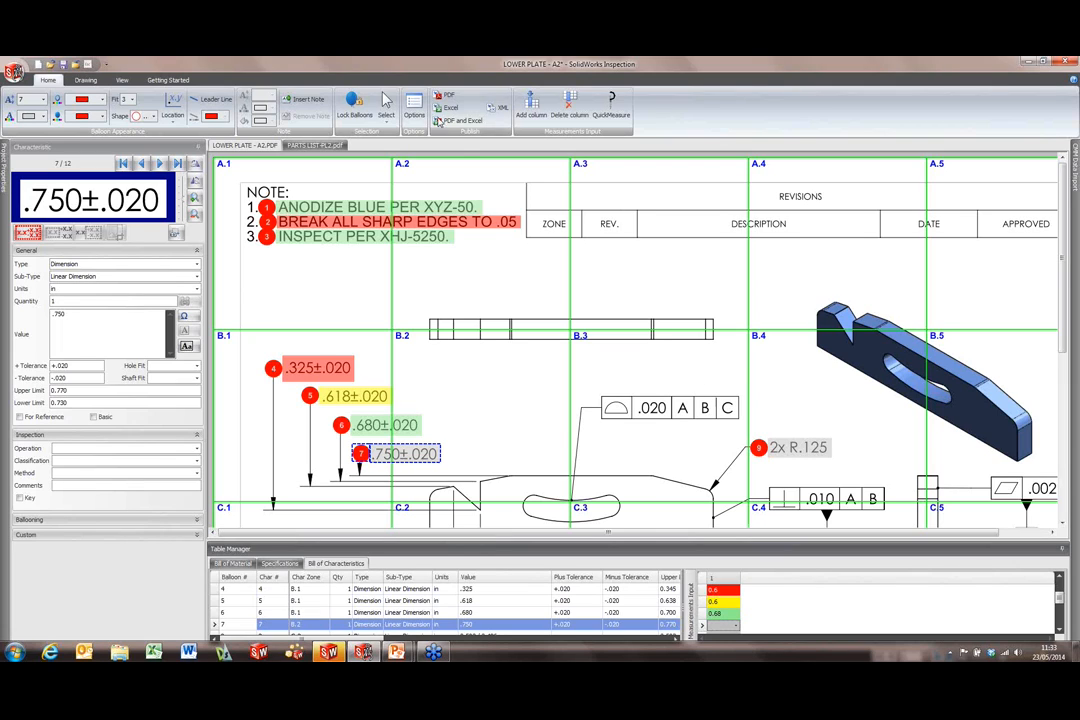
{"action": "left_click", "coordinate": [414, 106]}
{"action": "left_click", "coordinate": [358, 221]}
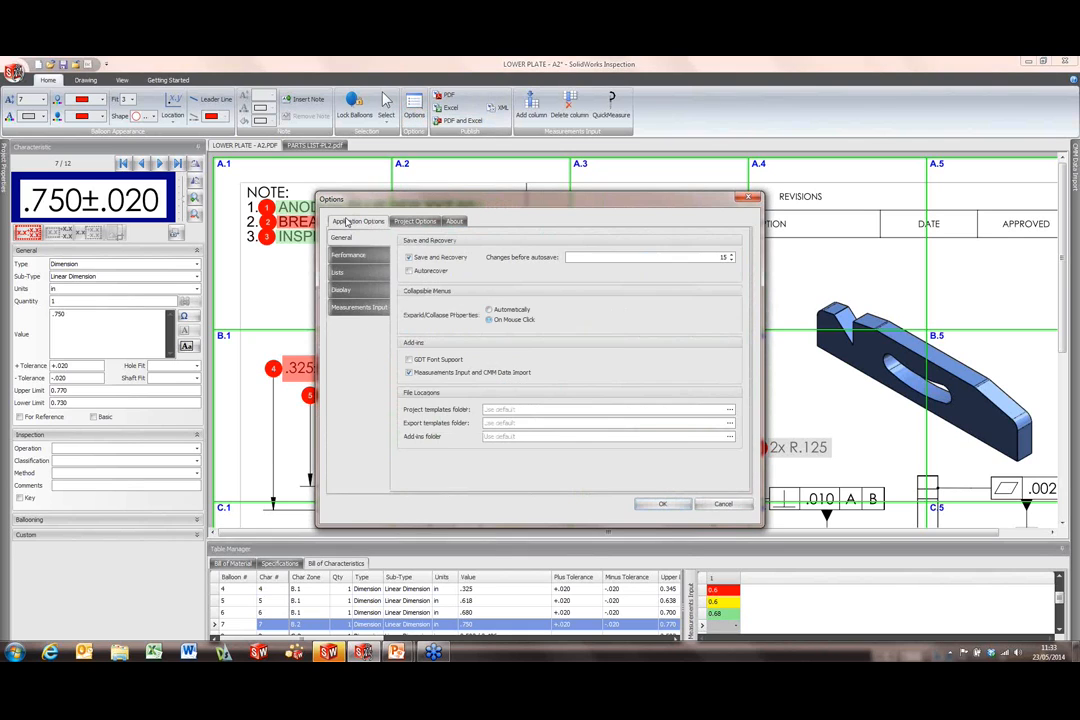
{"action": "left_click", "coordinate": [341, 289]}
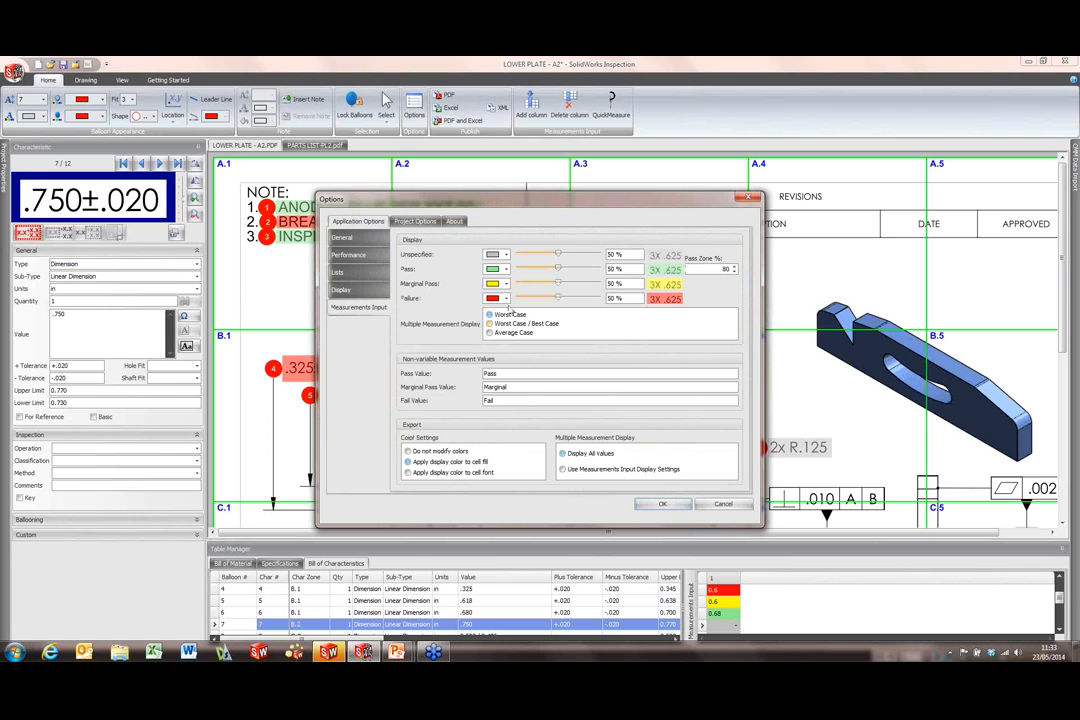
{"action": "mouse_move", "coordinate": [458, 199]}
{"action": "left_mouse_down"}
{"action": "mouse_move", "coordinate": [333, 368]}
{"action": "mouse_move", "coordinate": [482, 336]}
{"action": "left_mouse_up"}
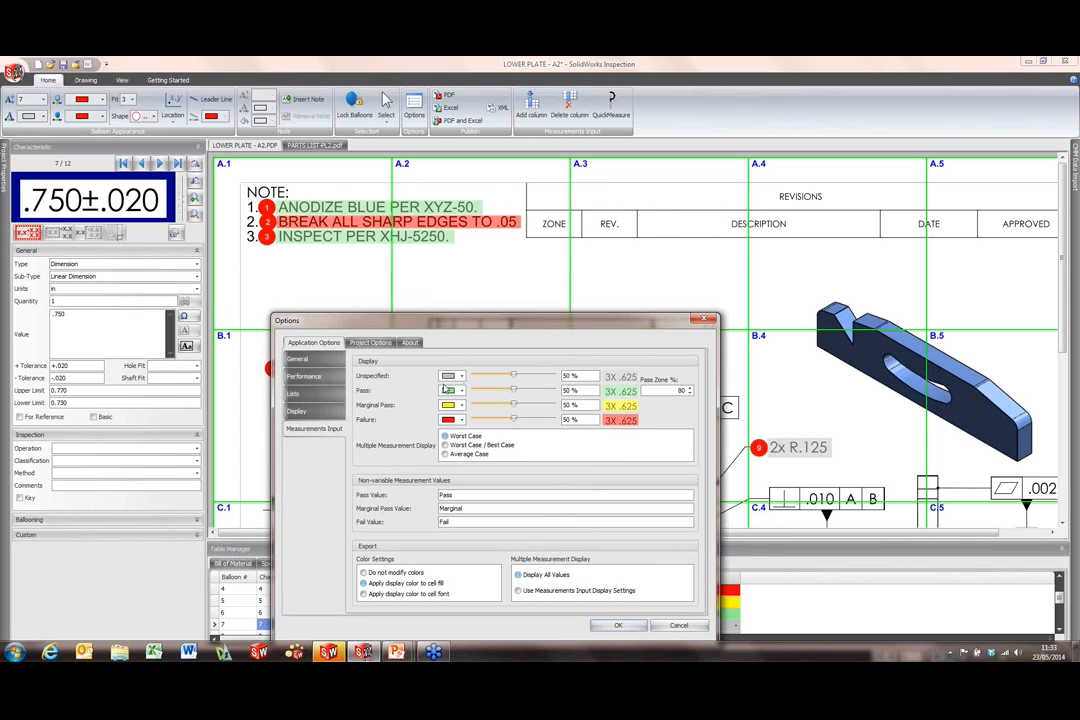
{"action": "left_click_drag", "start_coordinate": [545, 319], "coordinate": [683, 198]}
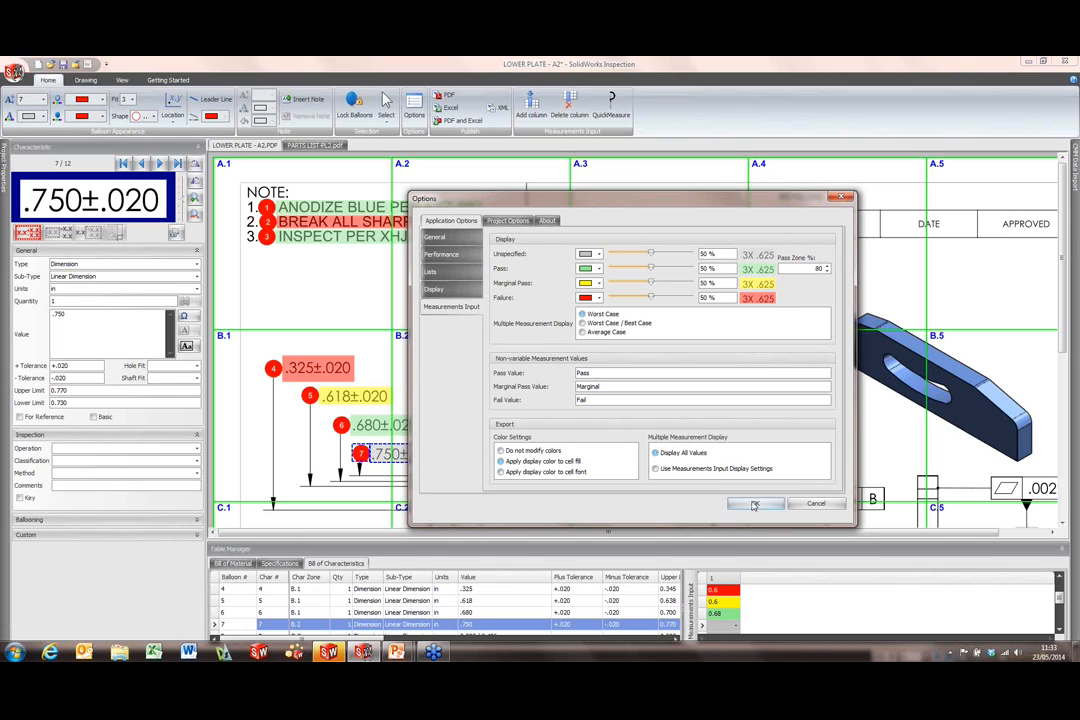
{"action": "left_click", "coordinate": [823, 507]}
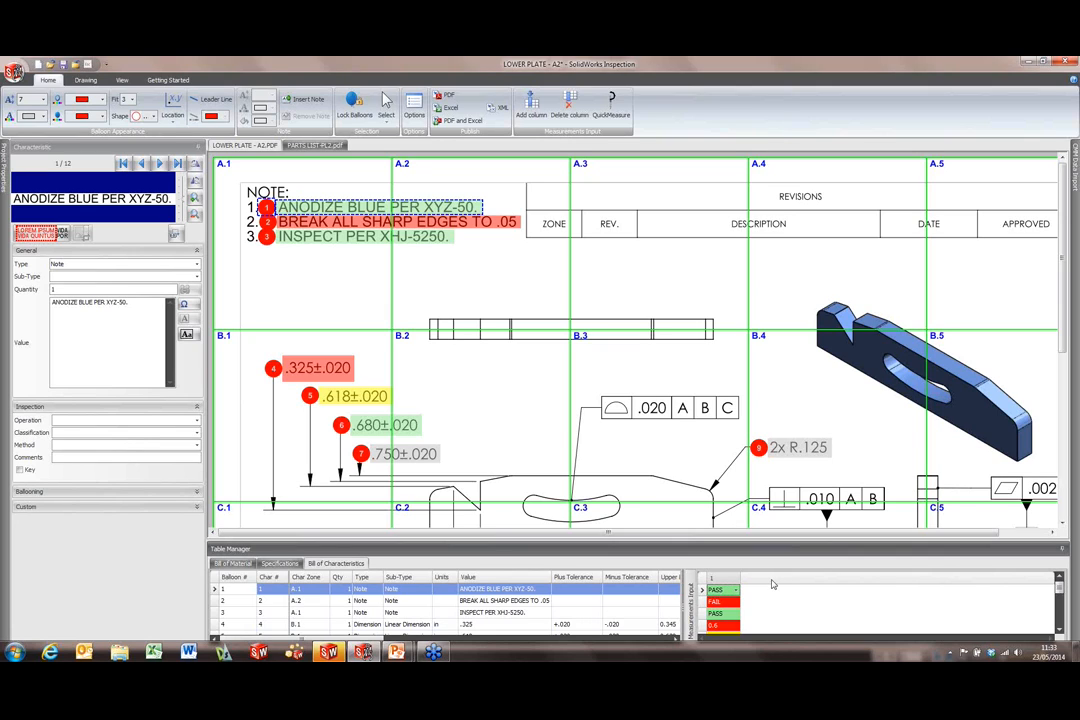
Step: Add a second measurement column and mark notes 1–3 as PASS
{"action": "right_click", "coordinate": [737, 583]}
{"action": "left_click", "coordinate": [760, 588]}
{"action": "type", "text": "PASS"}
{"action": "key", "text": "Return"}
{"action": "type", "text": "P"}
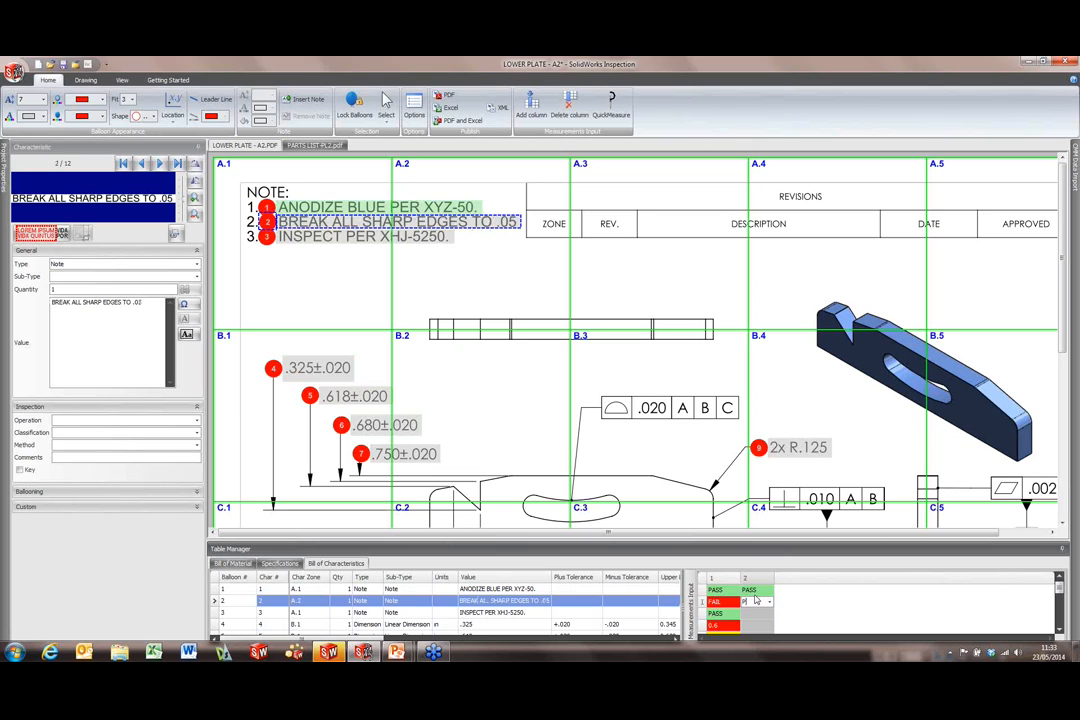
{"action": "type", "text": "ASS"}
{"action": "key", "text": "Return"}
{"action": "type", "text": "PASS"}
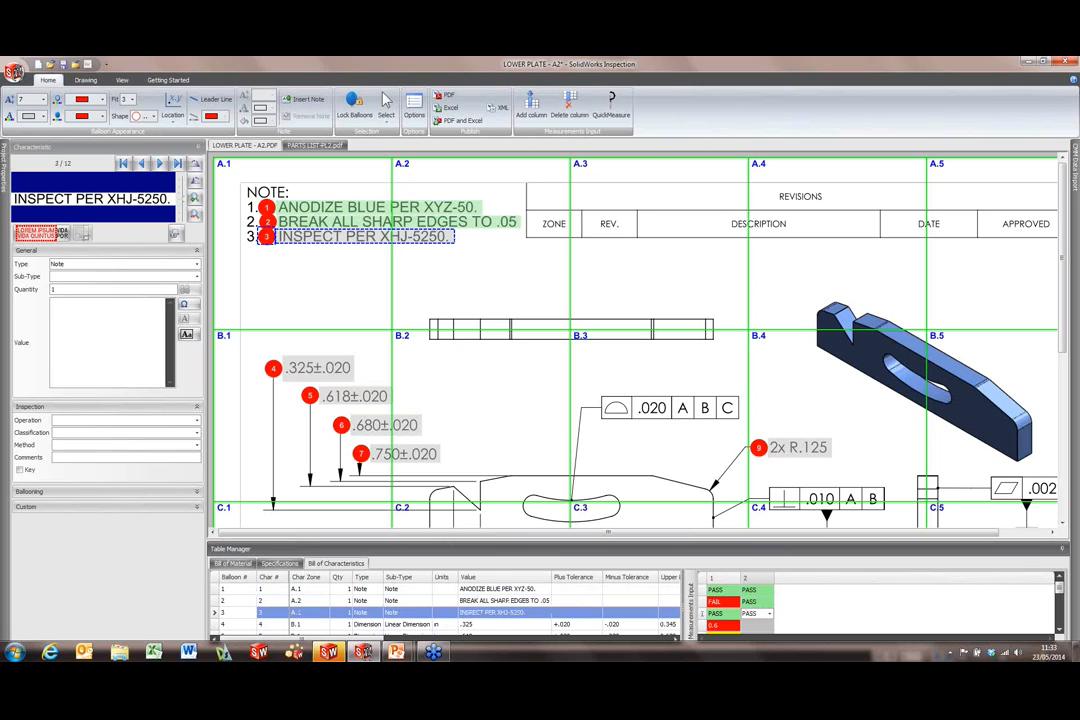
{"action": "key", "text": "Return"}
Step: Enter 0.32, 0.62 and 0.67 for the dimensions, then show sample 1's results again
{"action": "type", "text": "0.2"}
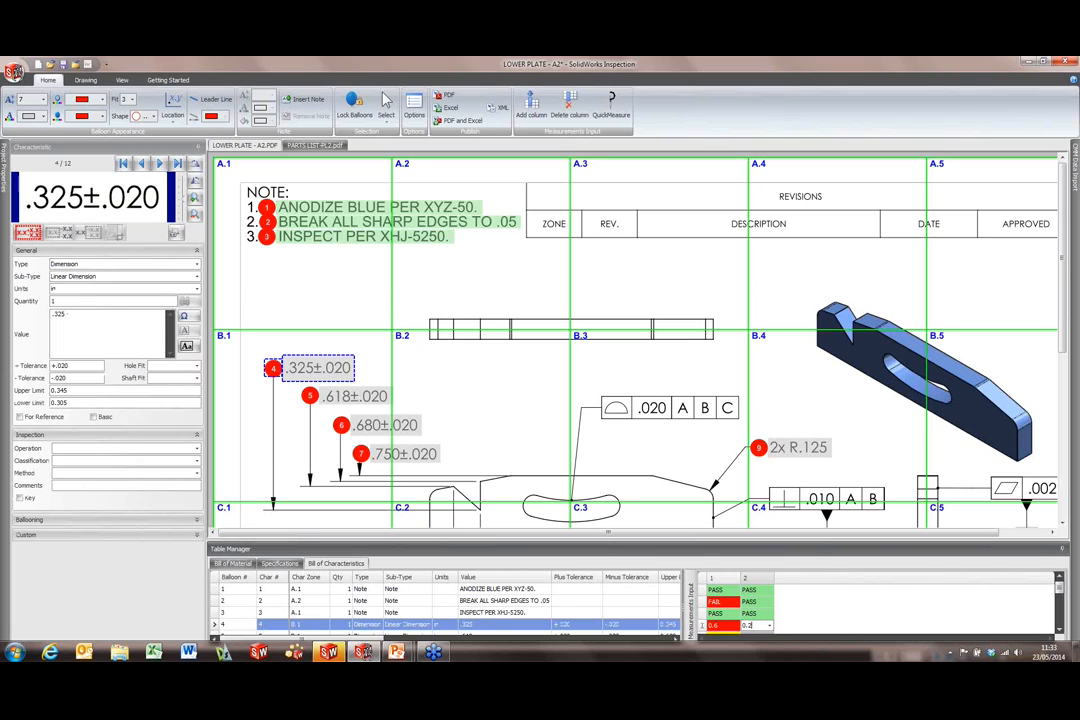
{"action": "type", "text": "32"}
{"action": "key", "text": "Return"}
{"action": "type", "text": "0.62"}
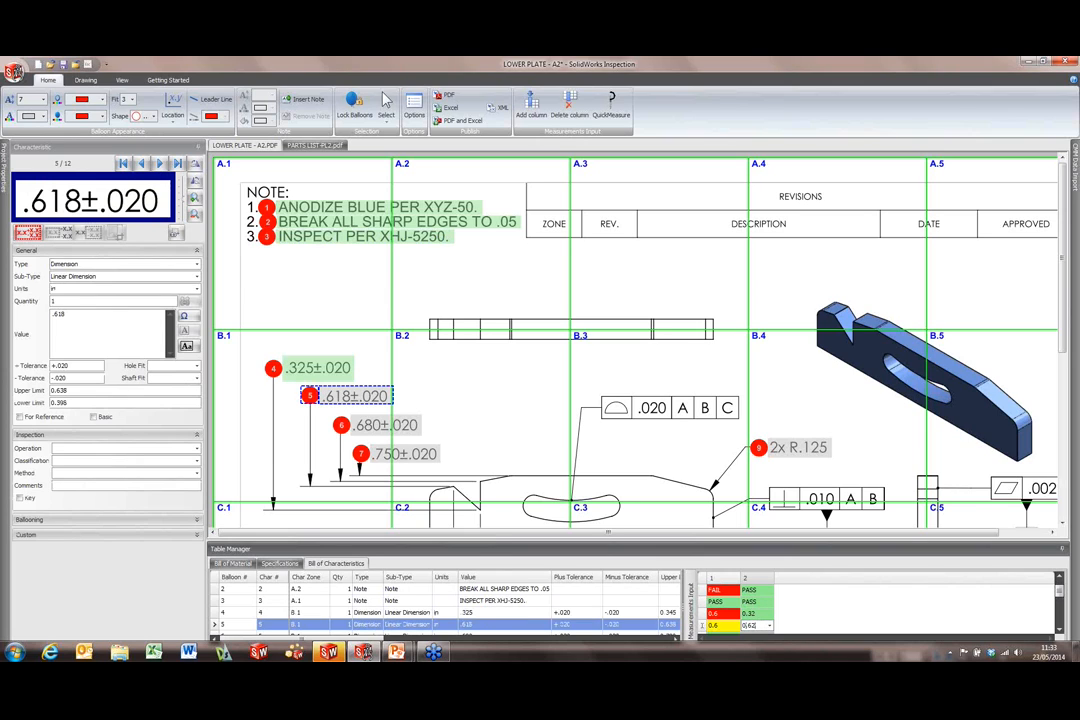
{"action": "key", "text": "Return"}
{"action": "type", "text": "0.67"}
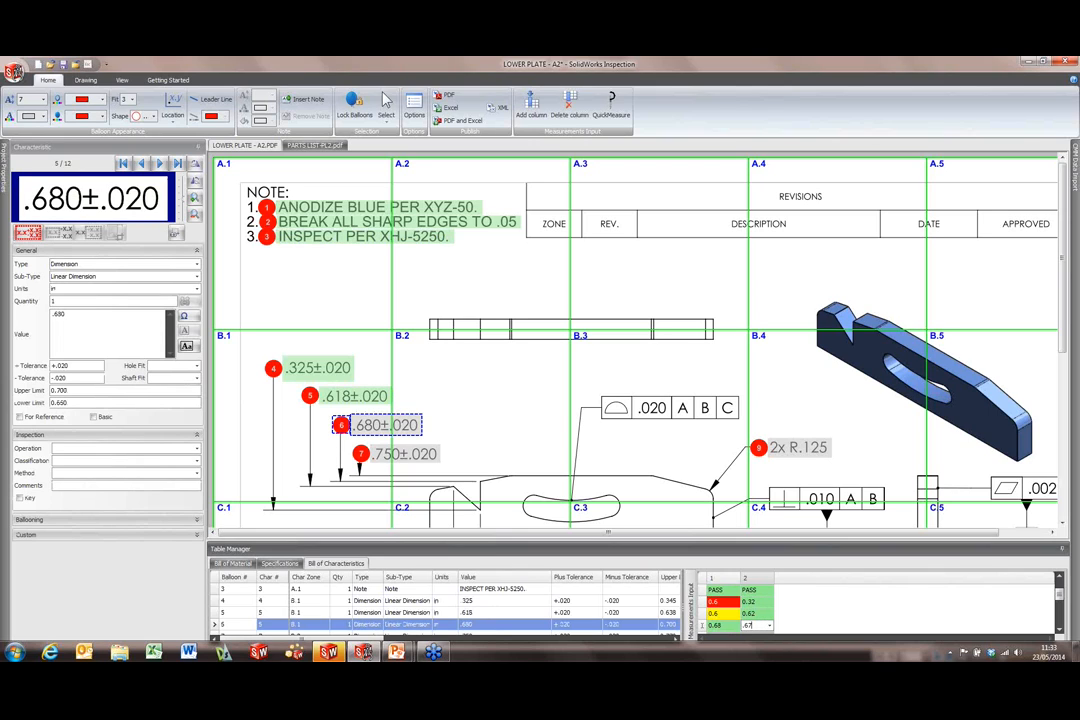
{"action": "key", "text": "Return"}
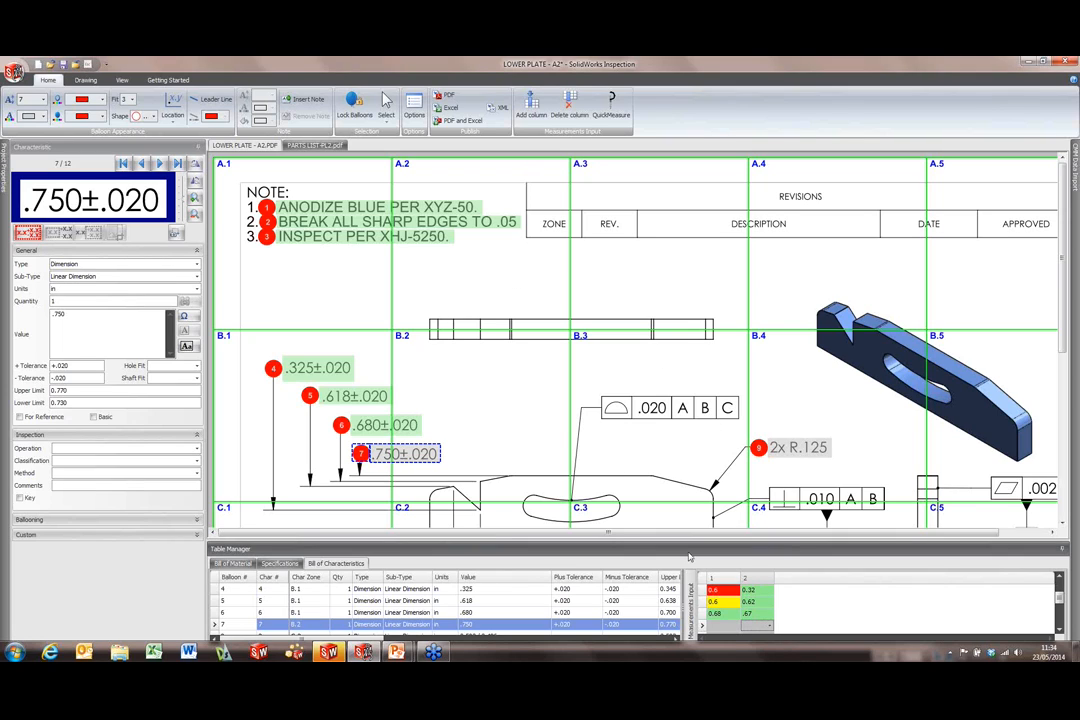
{"action": "left_click", "coordinate": [713, 579]}
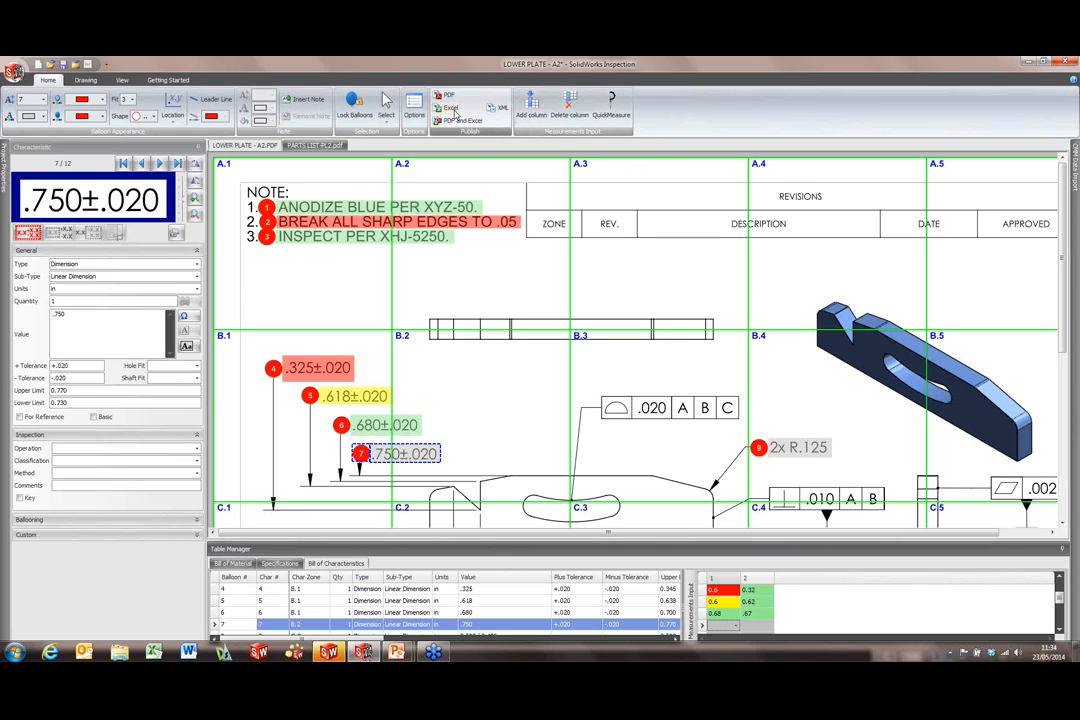
Step: Export to Excel with the AS9102 - MXpert.xlt template, replacing the existing report file
{"action": "left_click", "coordinate": [450, 109]}
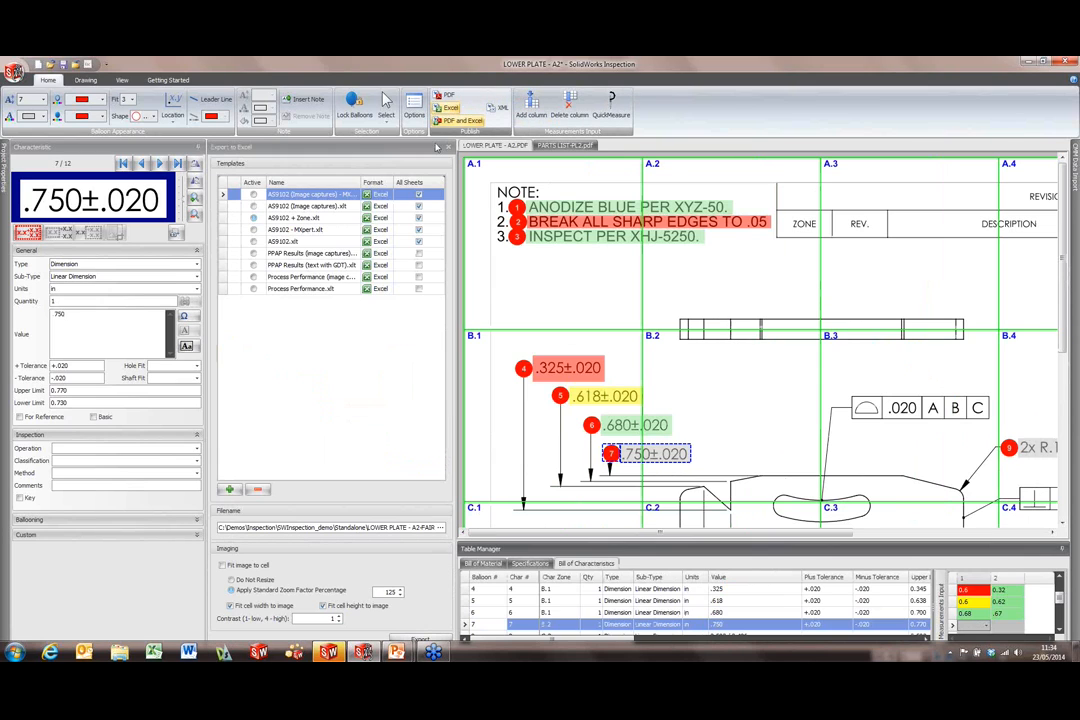
{"action": "left_click", "coordinate": [272, 230]}
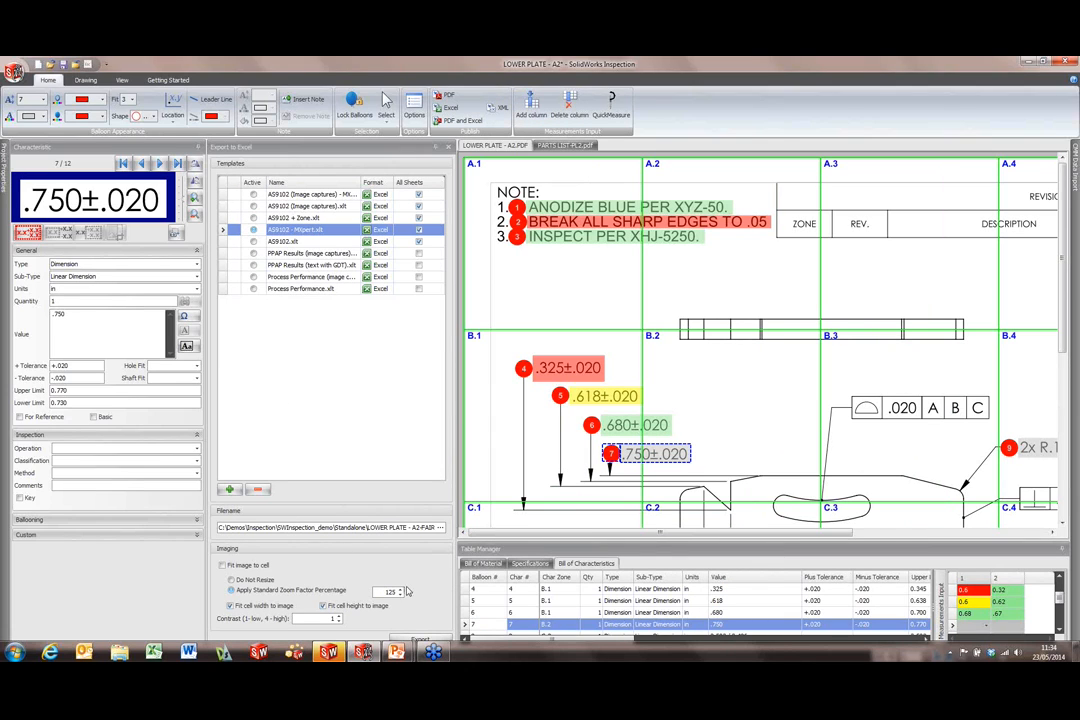
{"action": "left_click", "coordinate": [435, 639]}
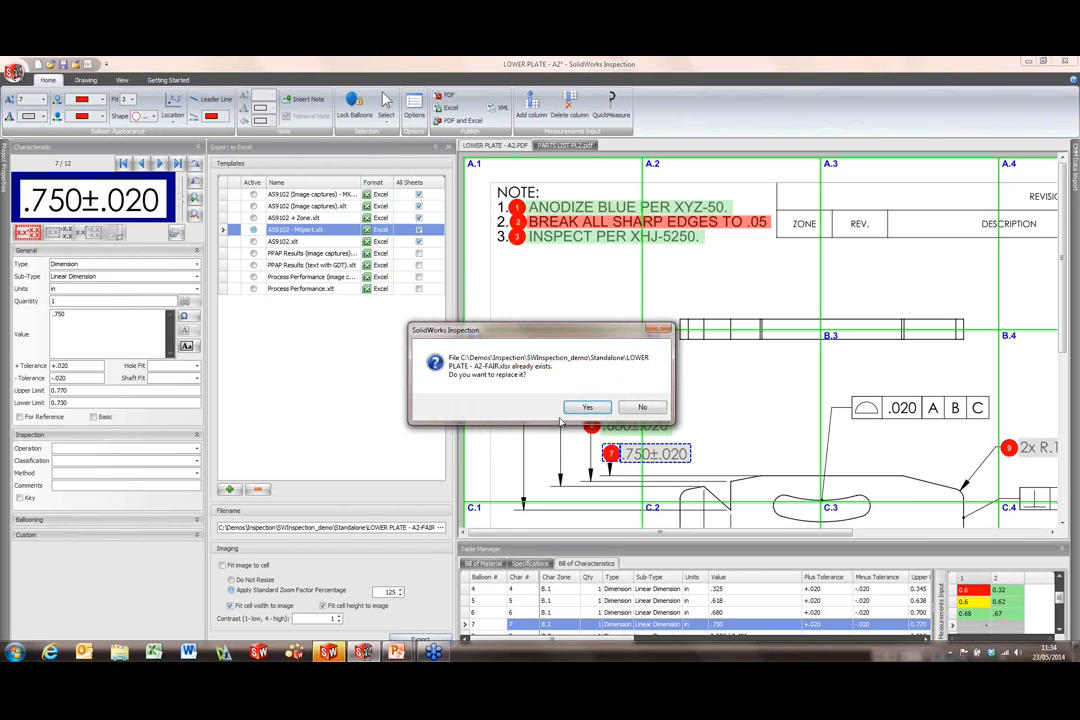
{"action": "left_click", "coordinate": [587, 407]}
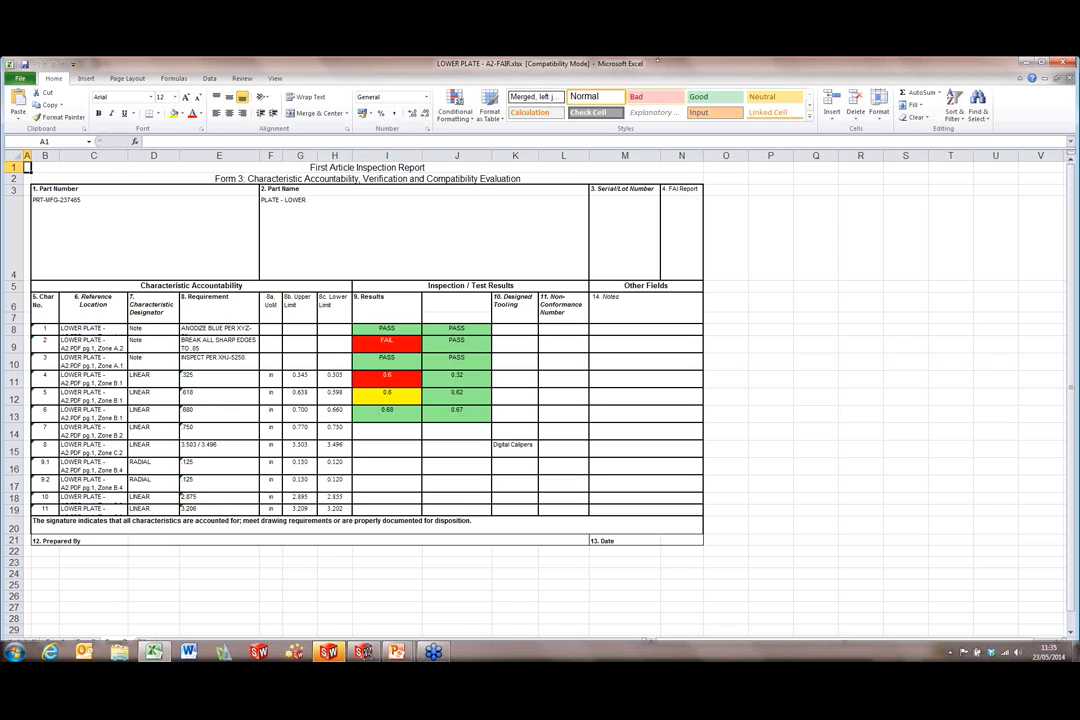
Step: Close the exported Excel FAI report
{"action": "left_click", "coordinate": [1063, 63]}
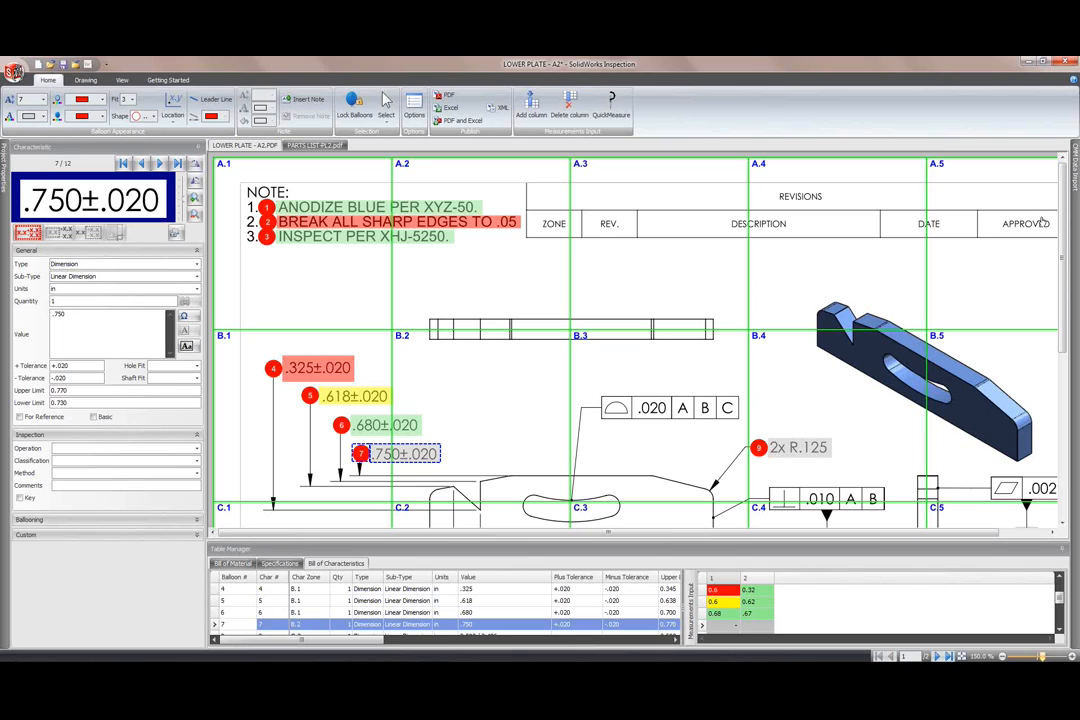
Step: Check the CMM data import settings, keeping the PC-DMIS.xml template
{"action": "mouse_move", "coordinate": [1075, 190]}
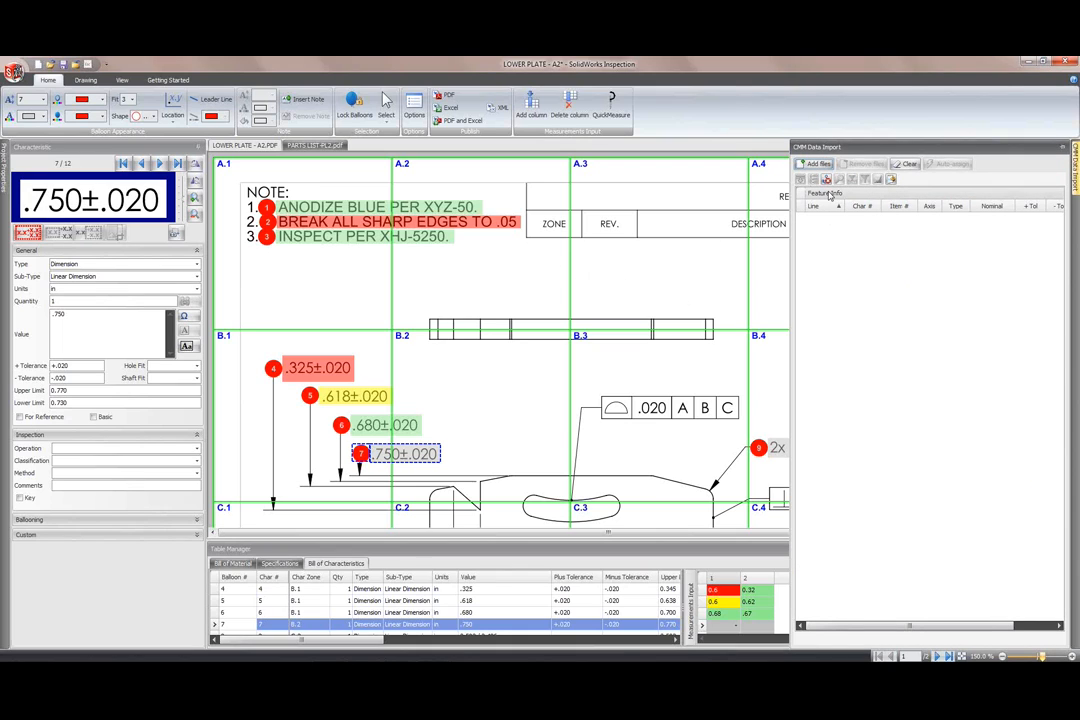
{"action": "left_click", "coordinate": [891, 181]}
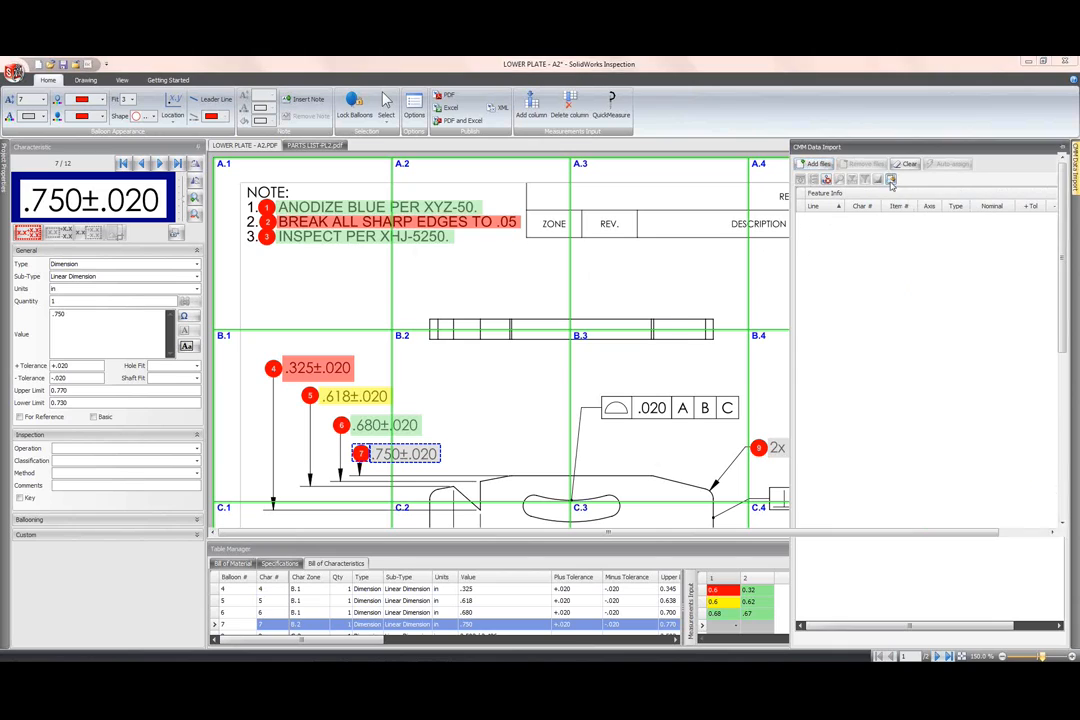
{"action": "left_click", "coordinate": [524, 365]}
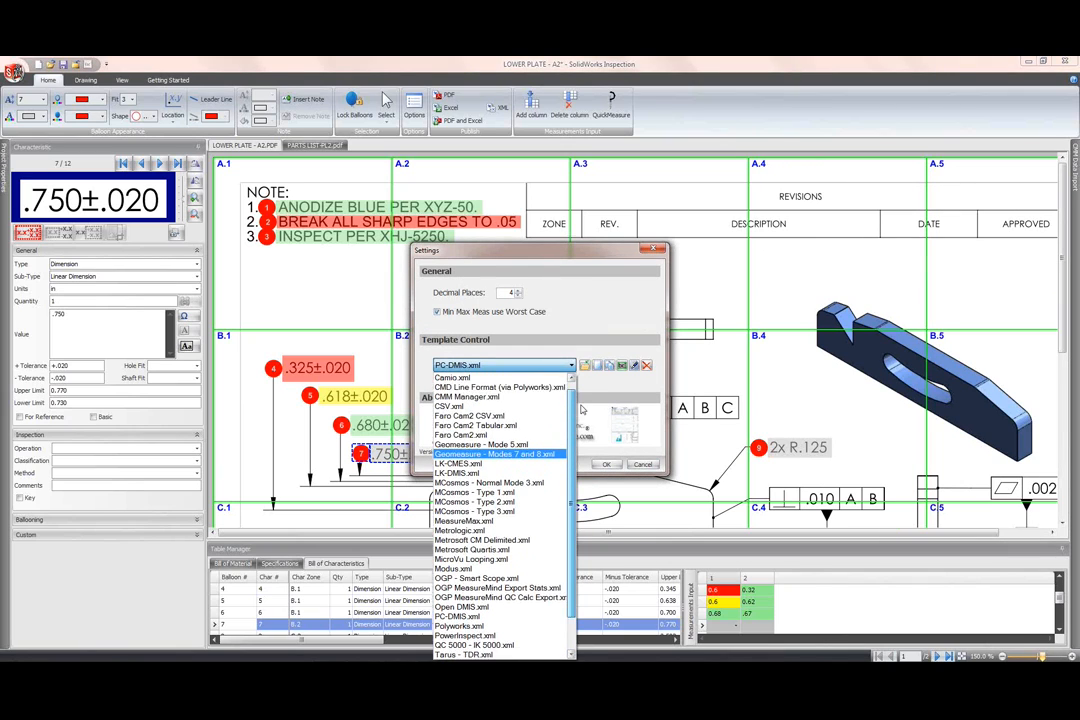
{"action": "scroll", "coordinate": [573, 408], "scroll_direction": "down", "scroll_amount": 1}
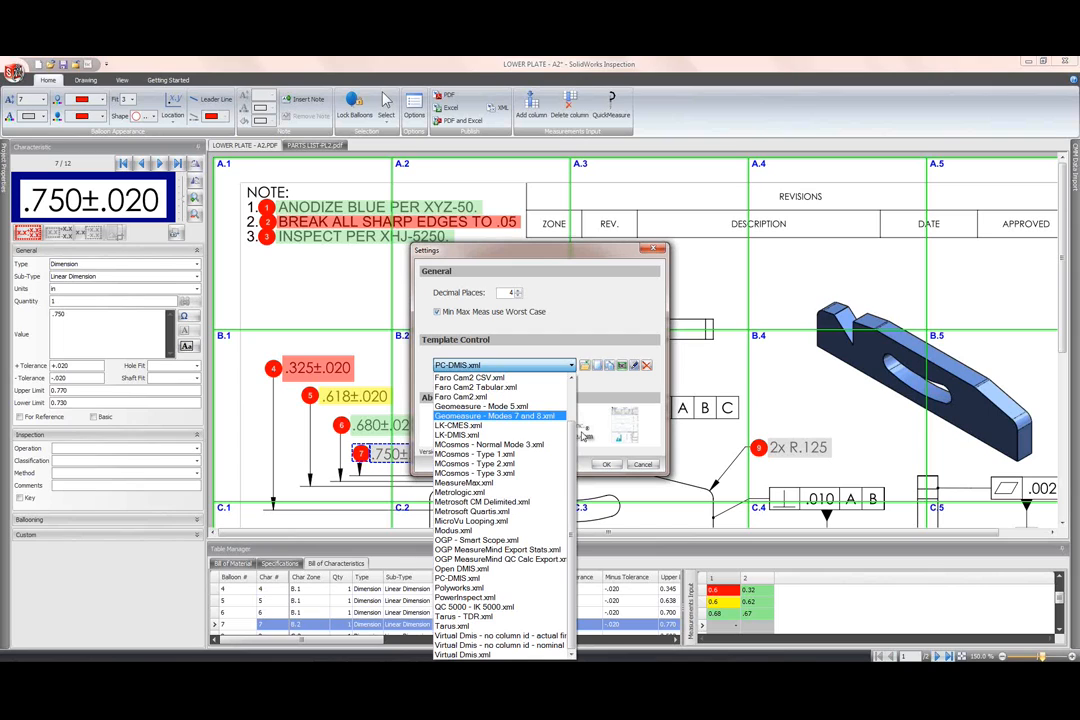
{"action": "left_click", "coordinate": [565, 367]}
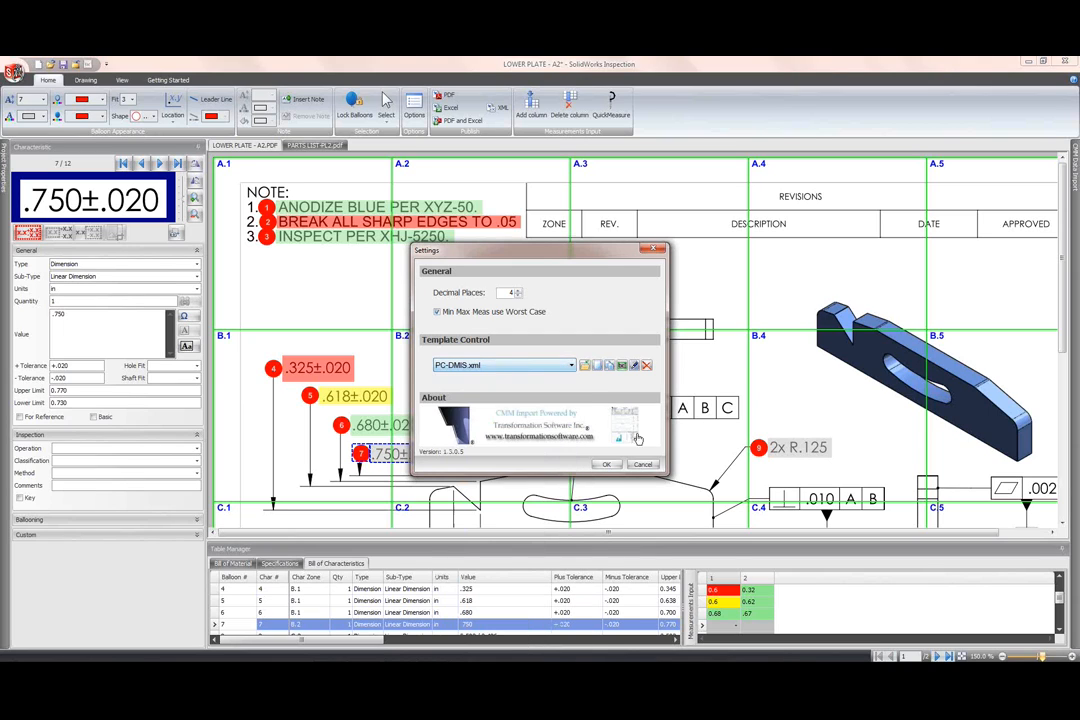
Step: Load PDCMIS C001.txt, C002.txt and C003.txt for CMM import
{"action": "left_click", "coordinate": [644, 465]}
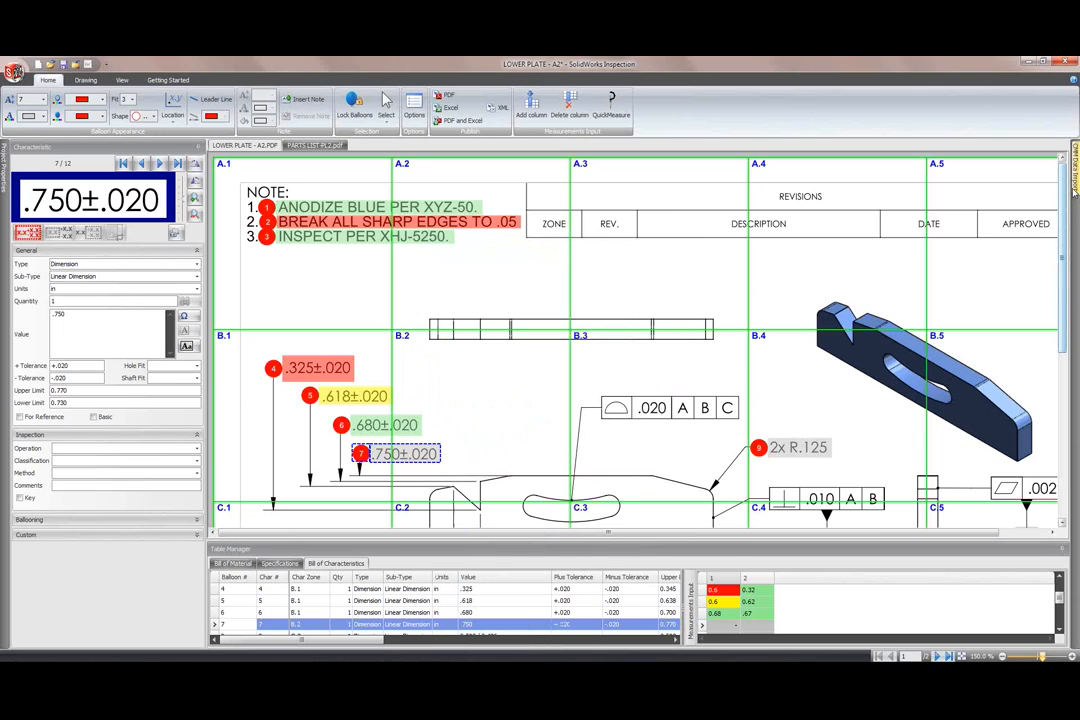
{"action": "mouse_move", "coordinate": [1074, 195]}
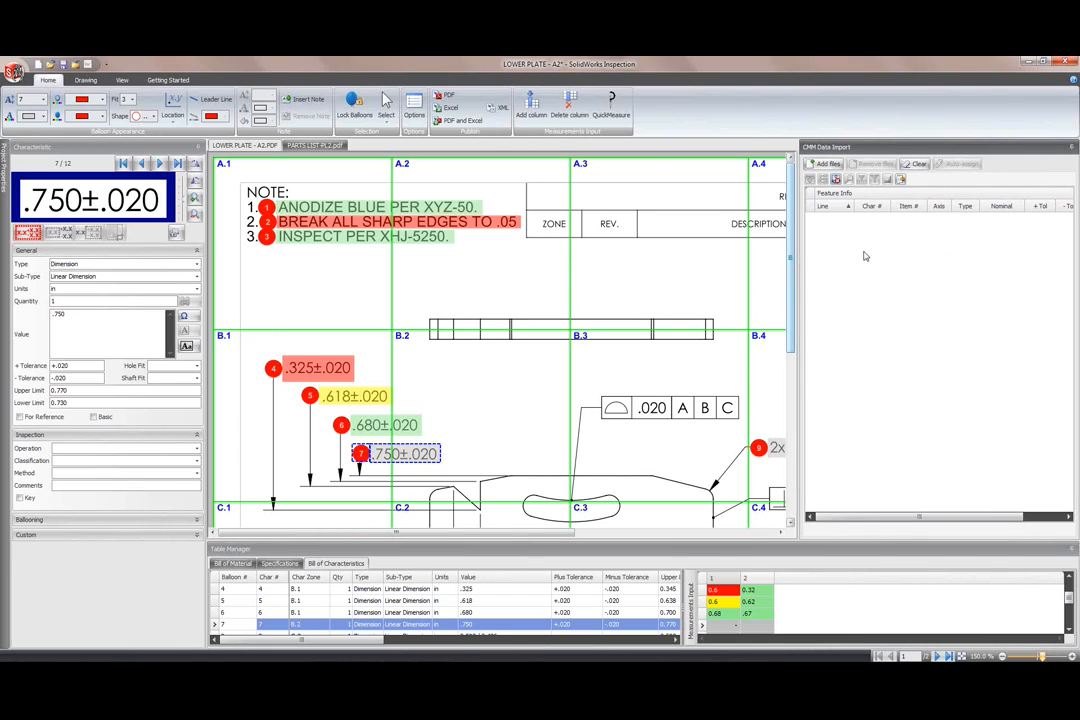
{"action": "left_click", "coordinate": [832, 166]}
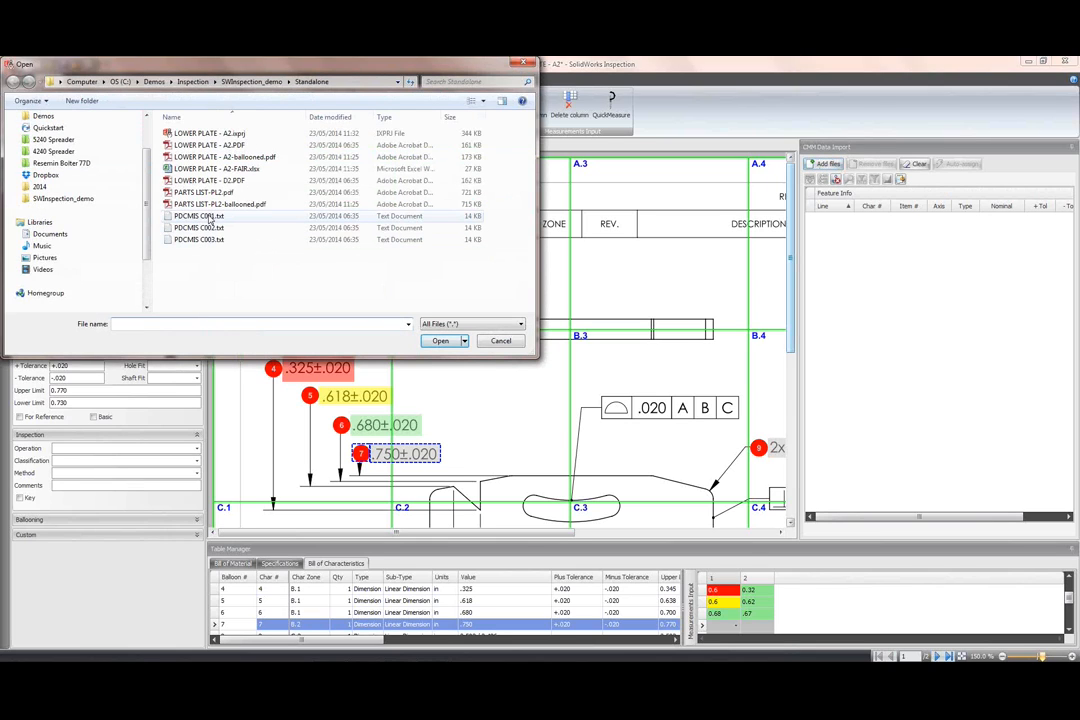
{"action": "left_click", "coordinate": [221, 218]}
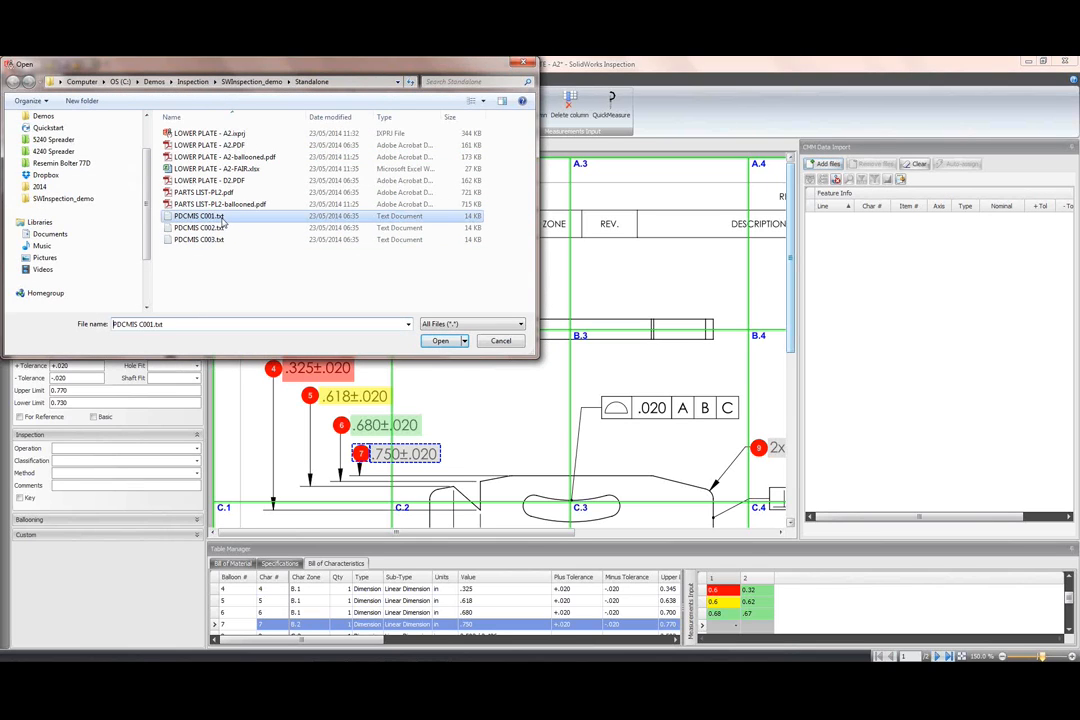
{"action": "left_click", "coordinate": [205, 228], "text": "ctrl"}
{"action": "left_click", "coordinate": [205, 240], "text": "ctrl"}
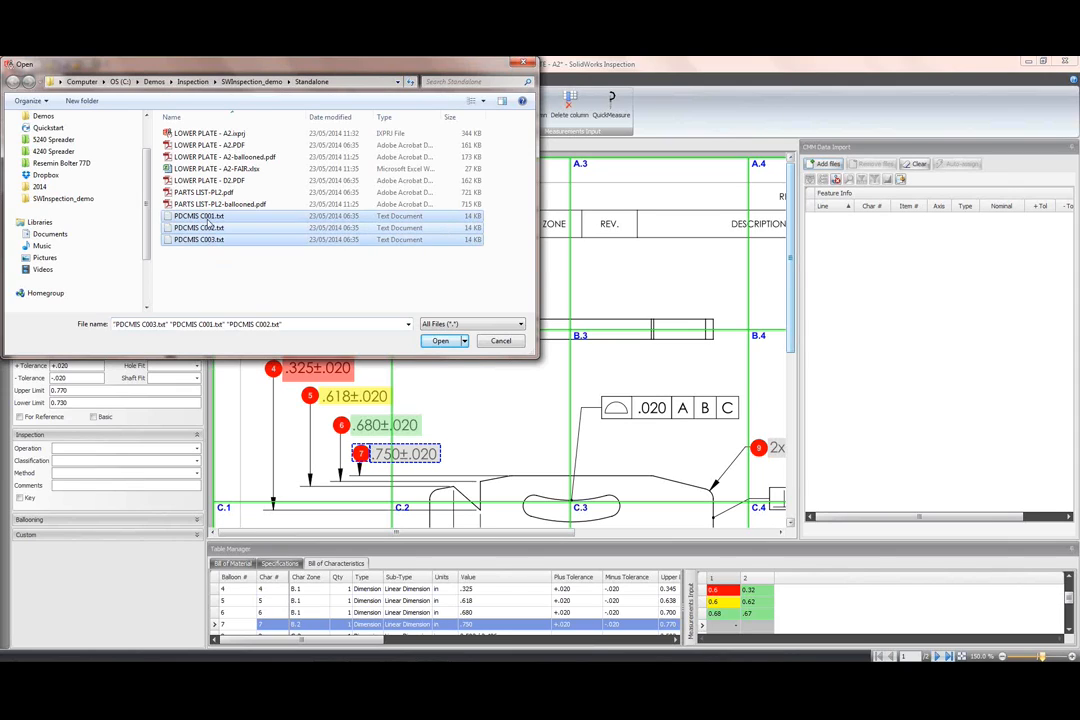
{"action": "left_click", "coordinate": [455, 344]}
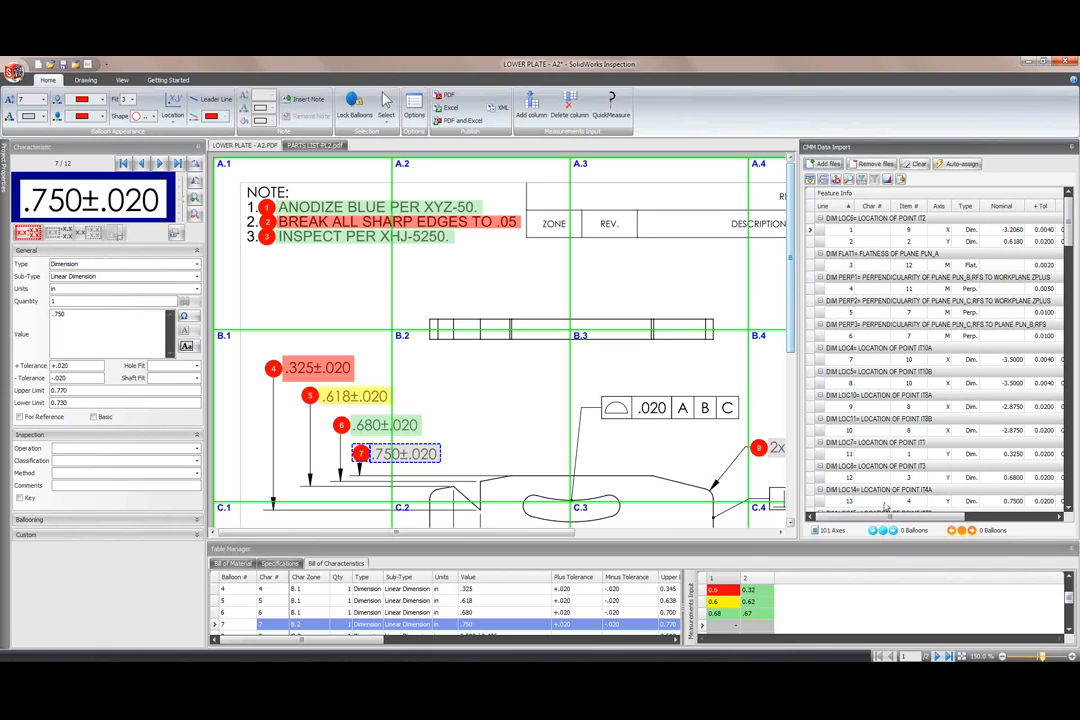
Step: Auto-assign CMM results by type, nominal and tolerances without Item #, overwriting existing results
{"action": "left_click", "coordinate": [955, 163]}
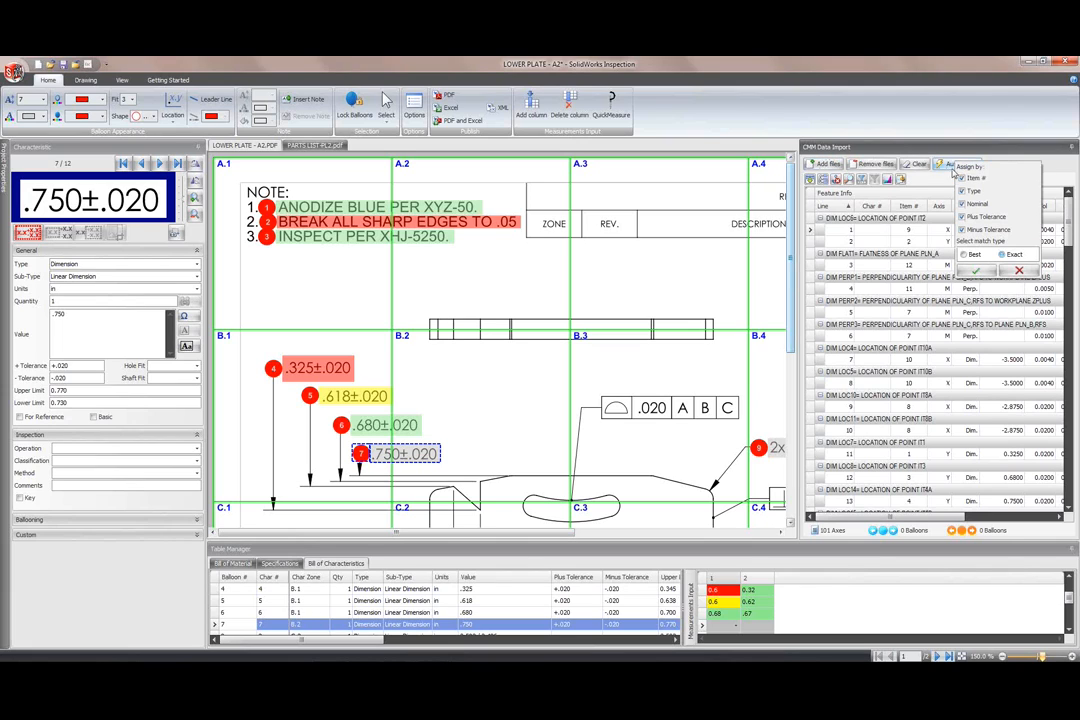
{"action": "left_click", "coordinate": [987, 172]}
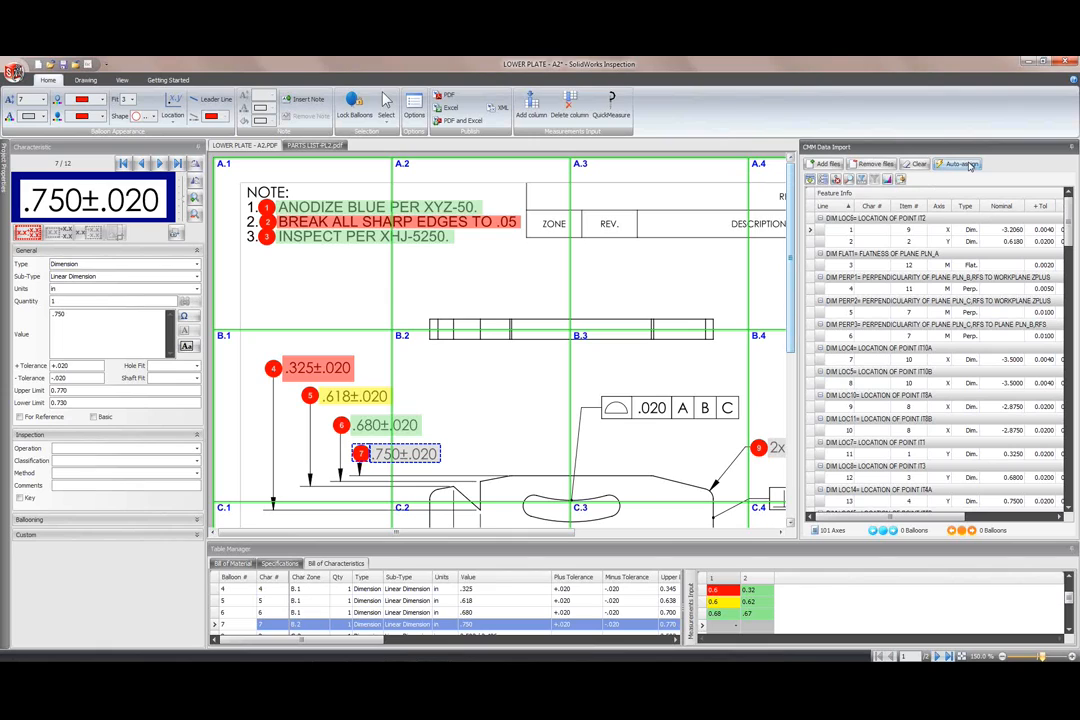
{"action": "left_click", "coordinate": [968, 166]}
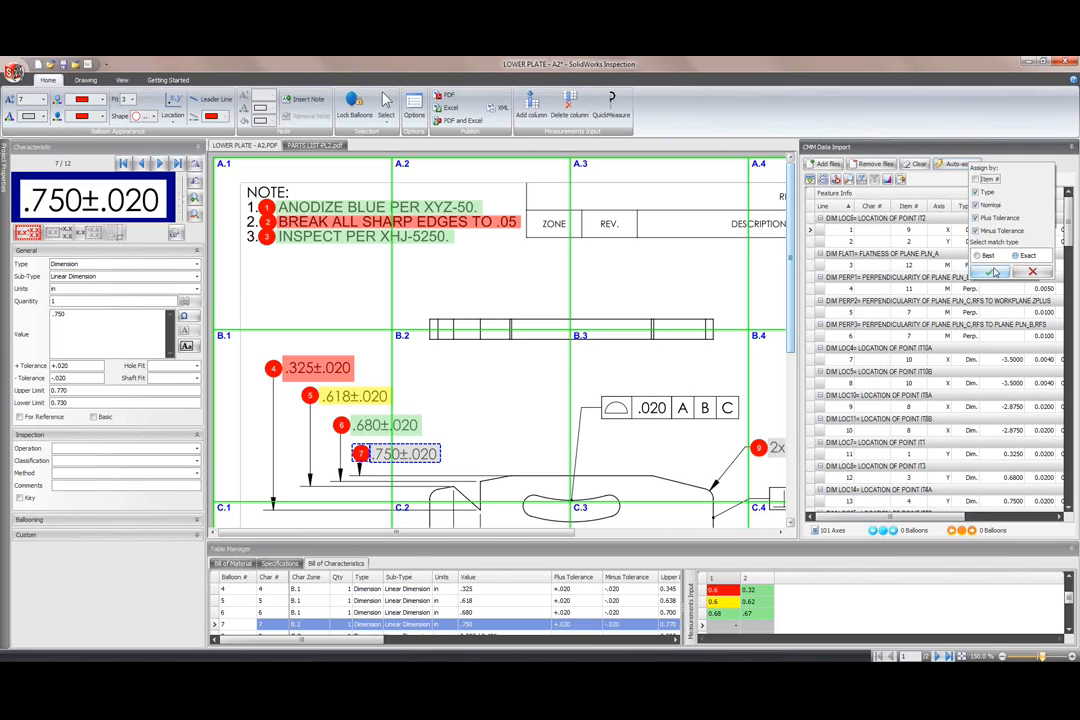
{"action": "left_click", "coordinate": [994, 272]}
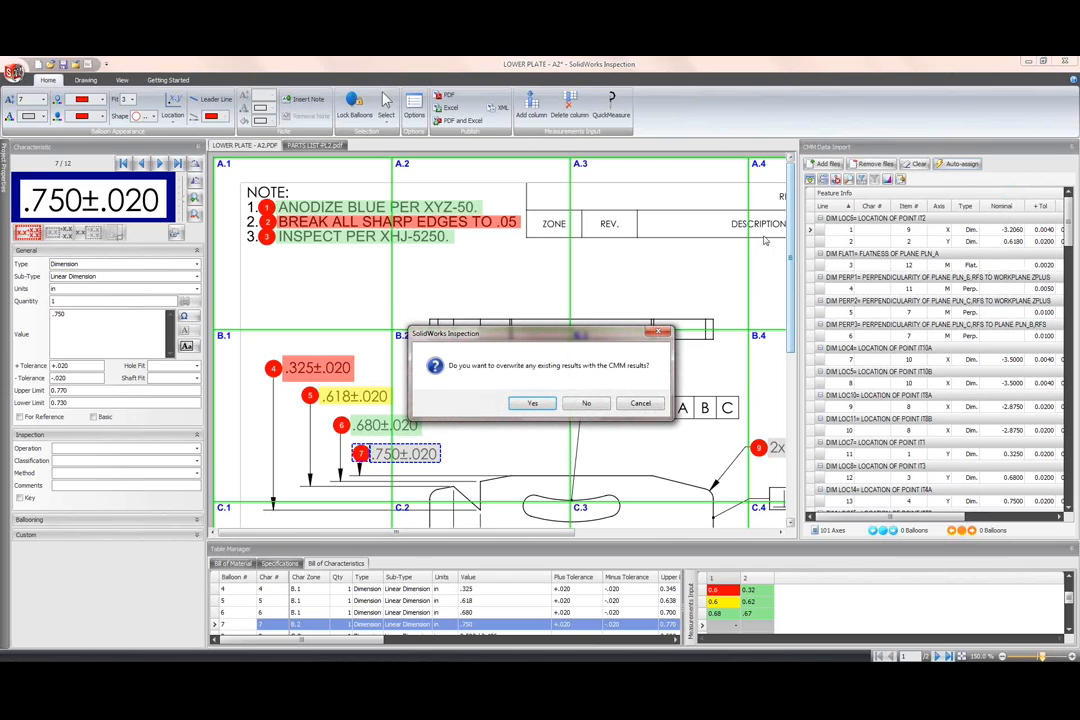
{"action": "left_click", "coordinate": [586, 403]}
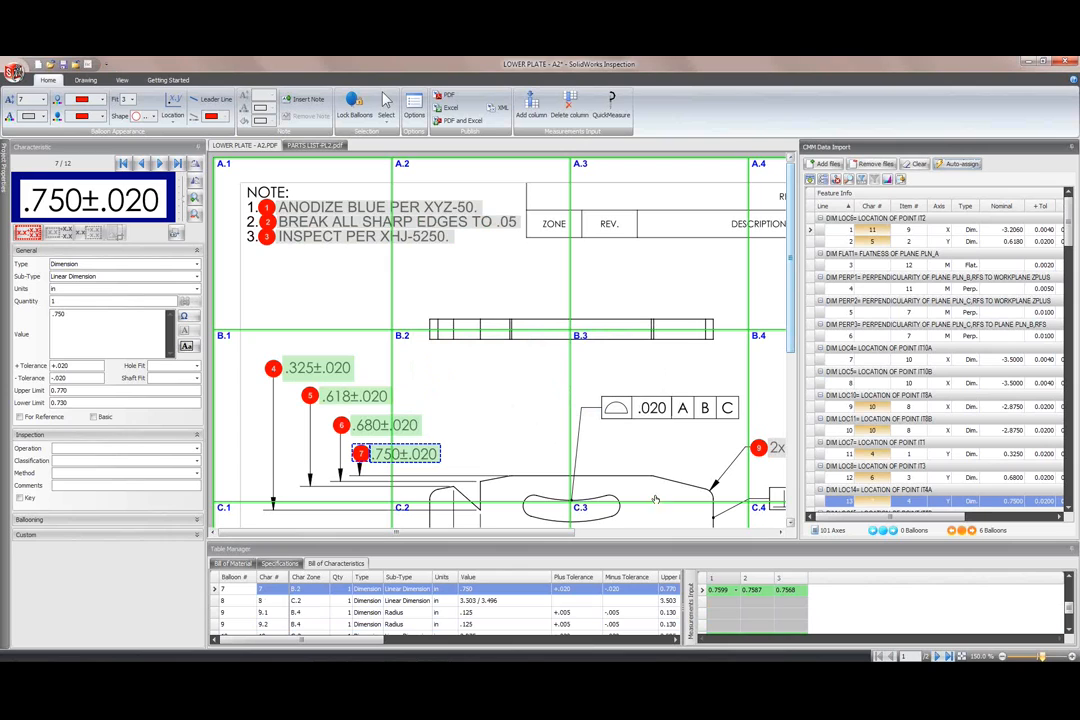
Step: Review the three CMM samples in the Bill of Characteristics, then bring up the Excel export templates
{"action": "scroll", "coordinate": [1068, 594], "scroll_direction": "up", "scroll_amount": 4}
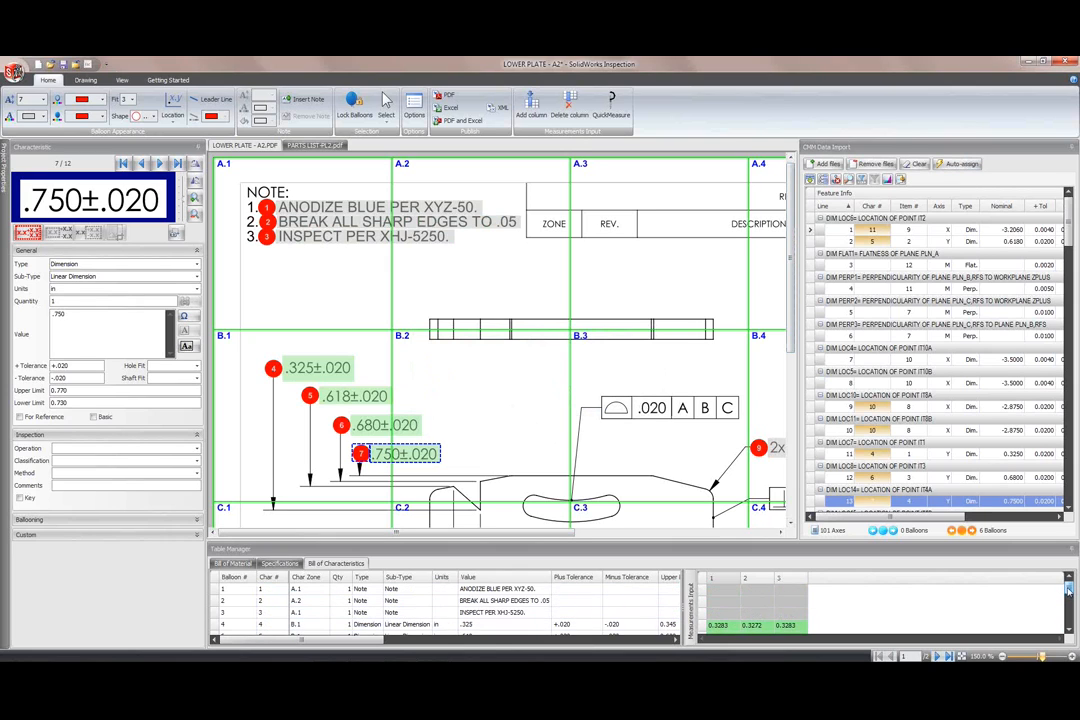
{"action": "left_click_drag", "start_coordinate": [1068, 598], "coordinate": [1068, 601]}
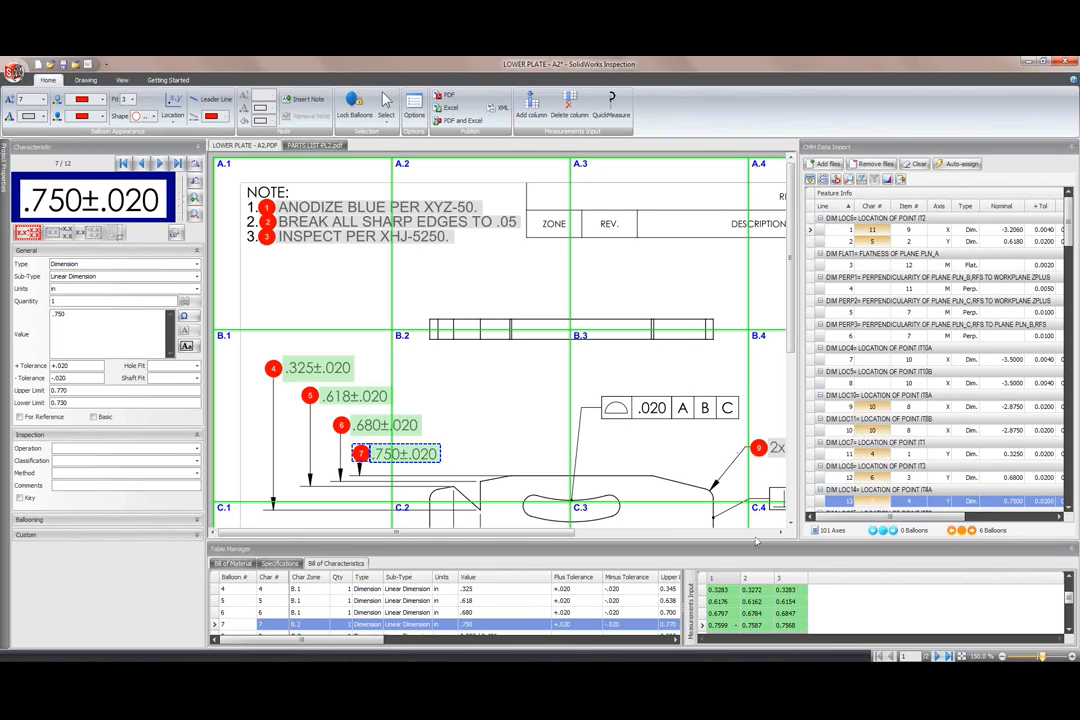
{"action": "left_click", "coordinate": [447, 107]}
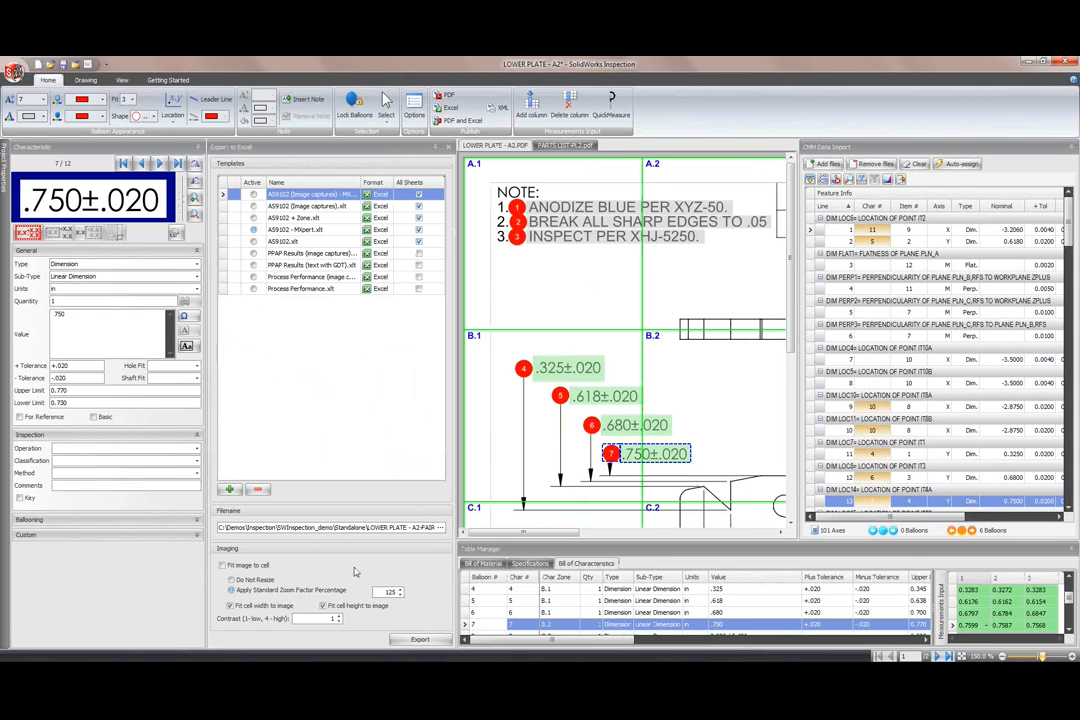
Step: Re-export the FAI report over LOWER PLATE - A2-FAIR.xlsx, then return to the slide show
{"action": "left_click", "coordinate": [420, 640]}
{"action": "left_click", "coordinate": [590, 409]}
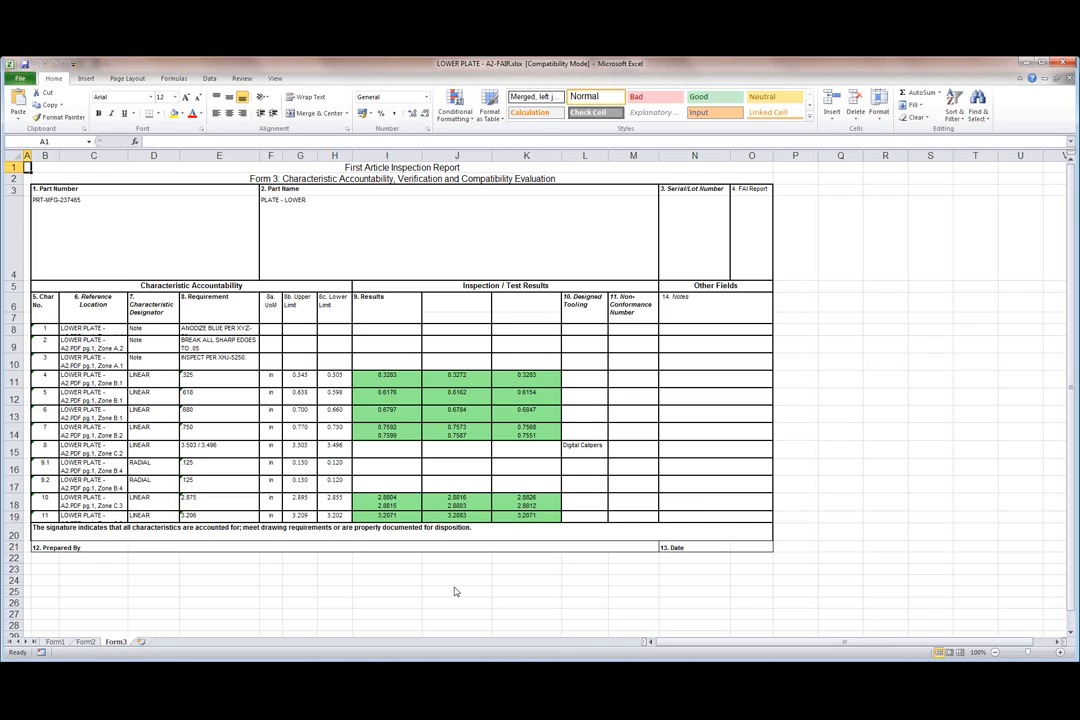
{"action": "key", "text": "alt+Tab"}
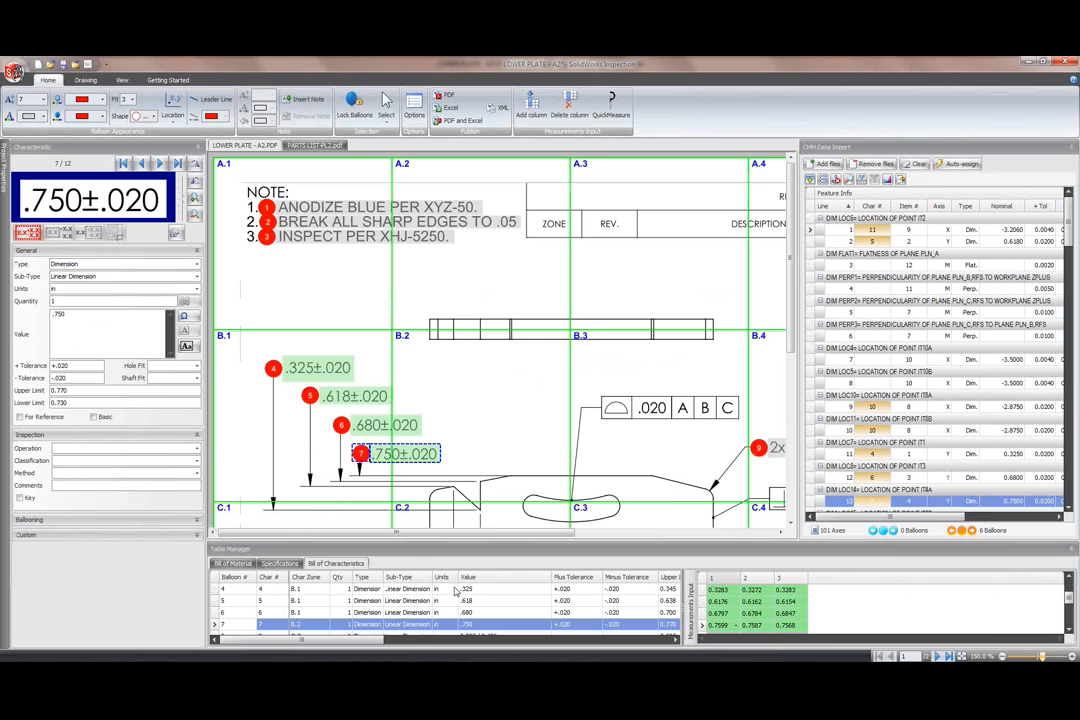
{"action": "key", "text": "alt+Tab"}
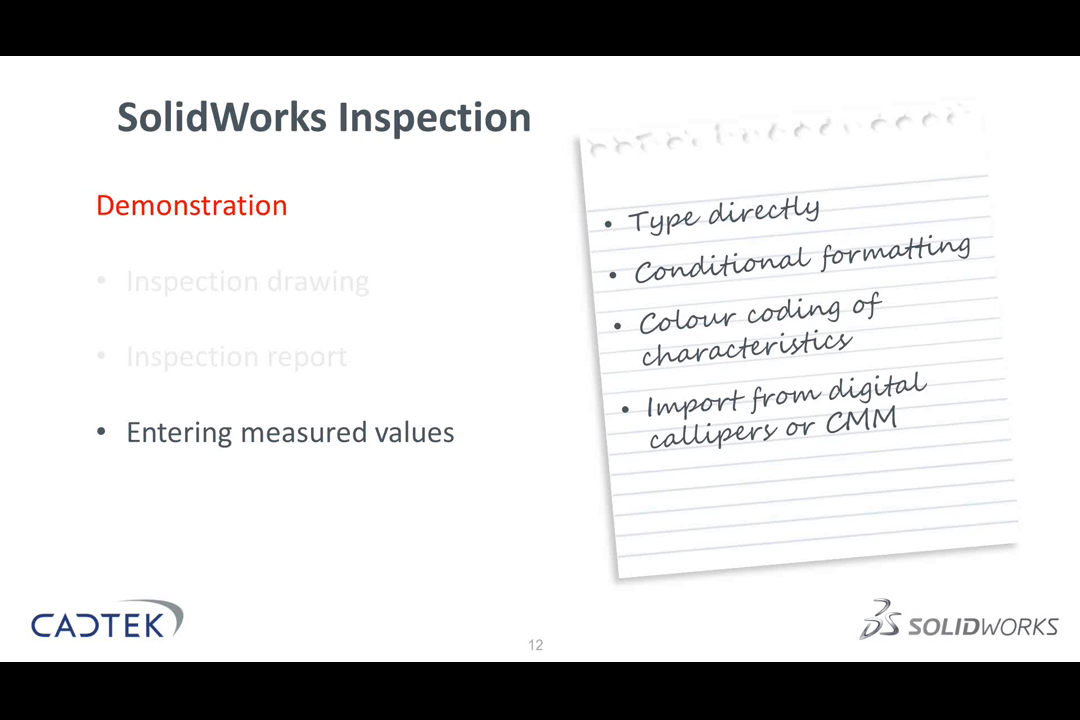
Step: Advance the slide show to slides 13 and 14, then switch to the PLATE - LOWER drawing
{"action": "key", "text": "Right"}
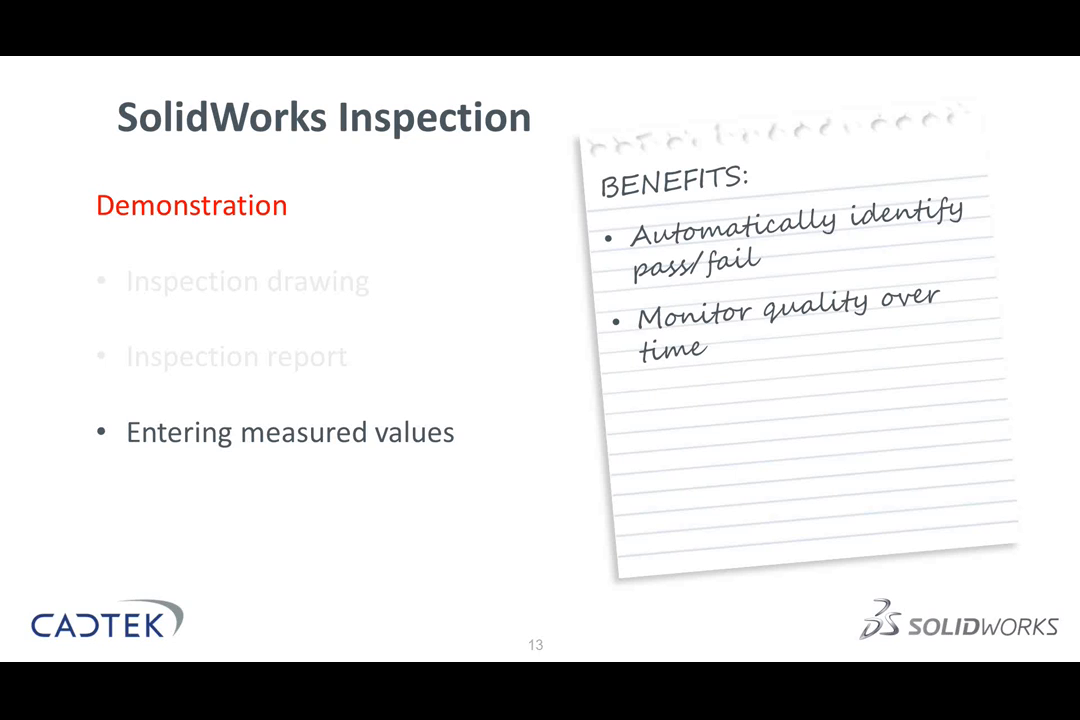
{"action": "key", "text": "Right"}
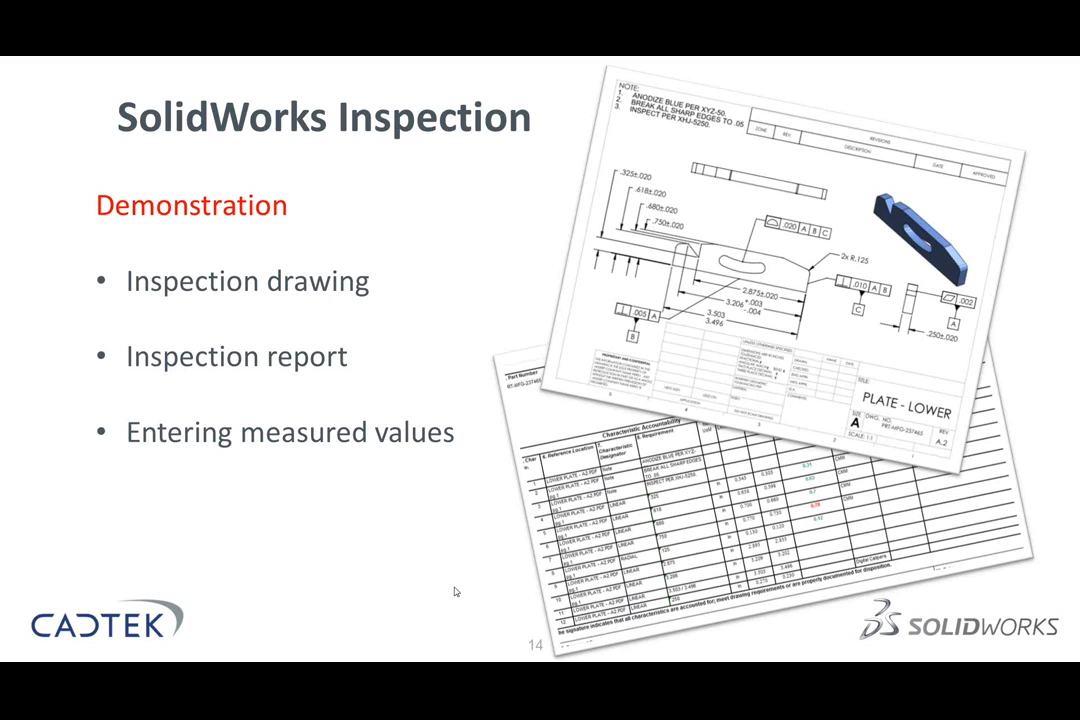
{"action": "key", "text": "alt+Tab"}
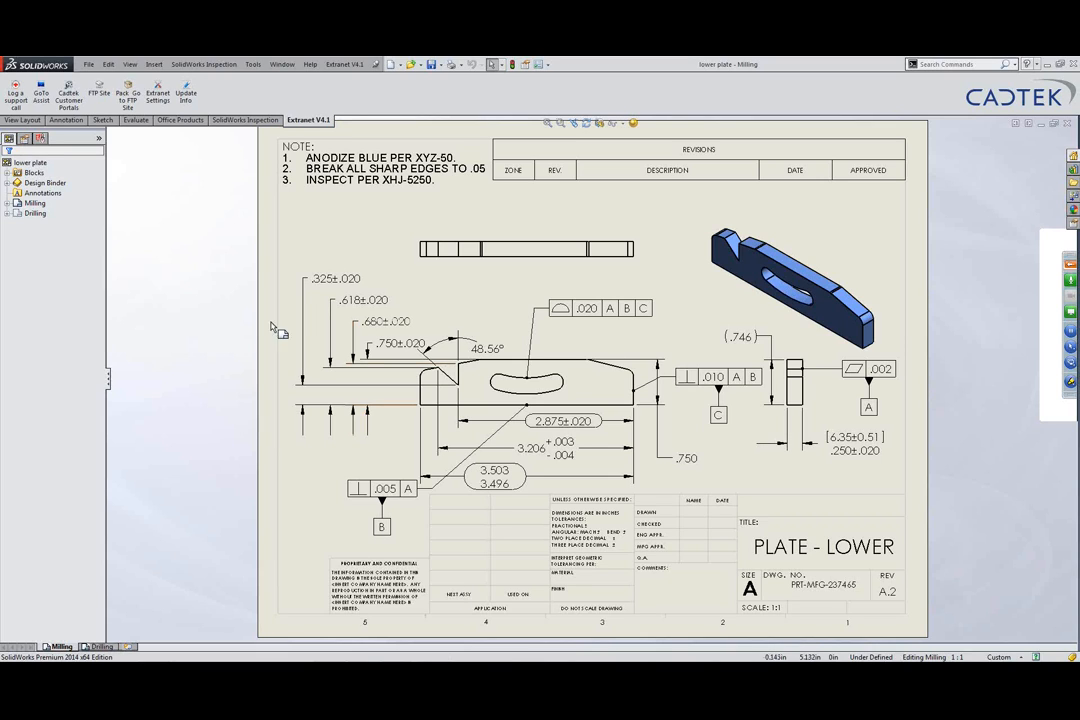
Step: Enable the SolidWorks Inspection add-in through Add-Ins and create a new inspection project
{"action": "left_click", "coordinate": [546, 64]}
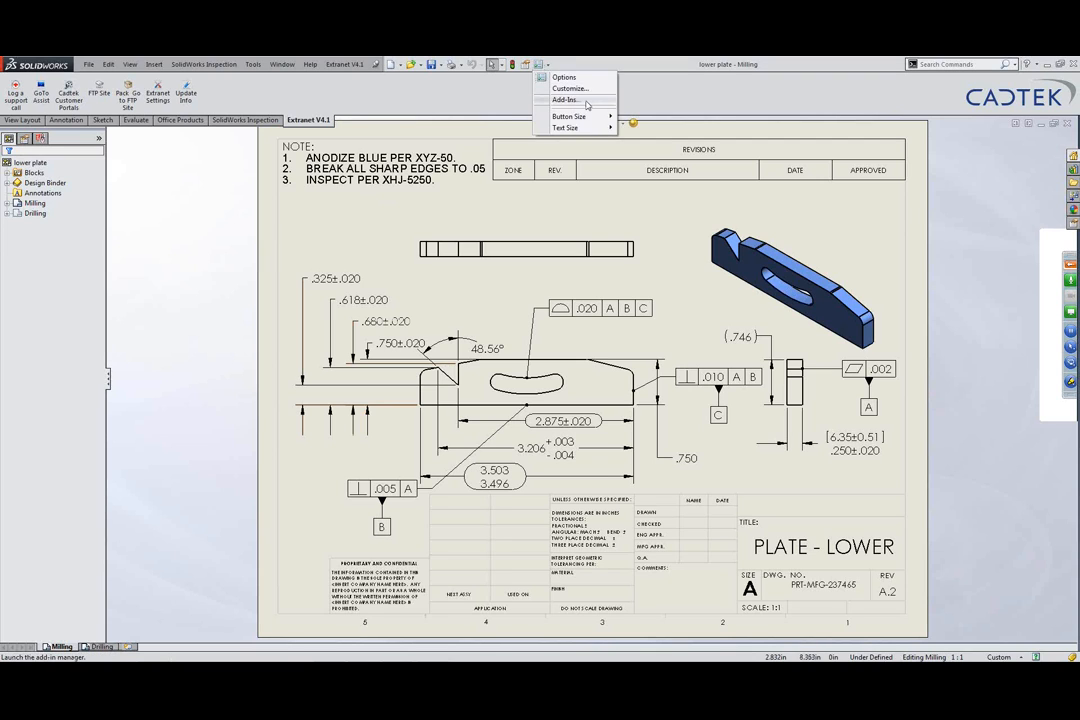
{"action": "left_click", "coordinate": [566, 100]}
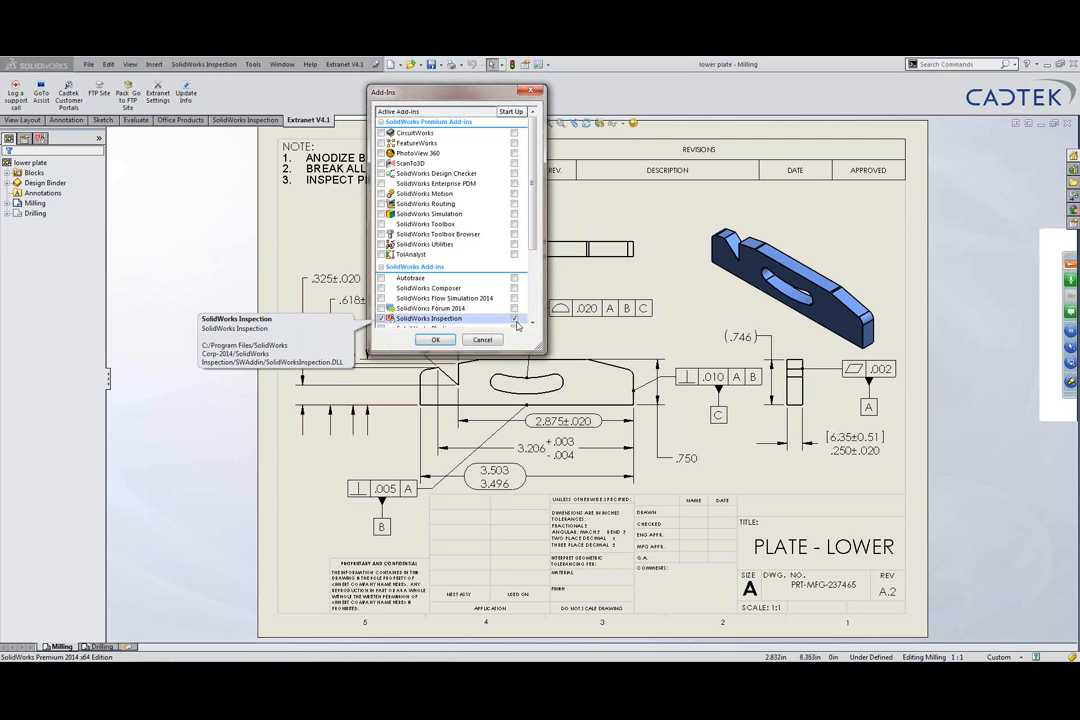
{"action": "left_click", "coordinate": [436, 340]}
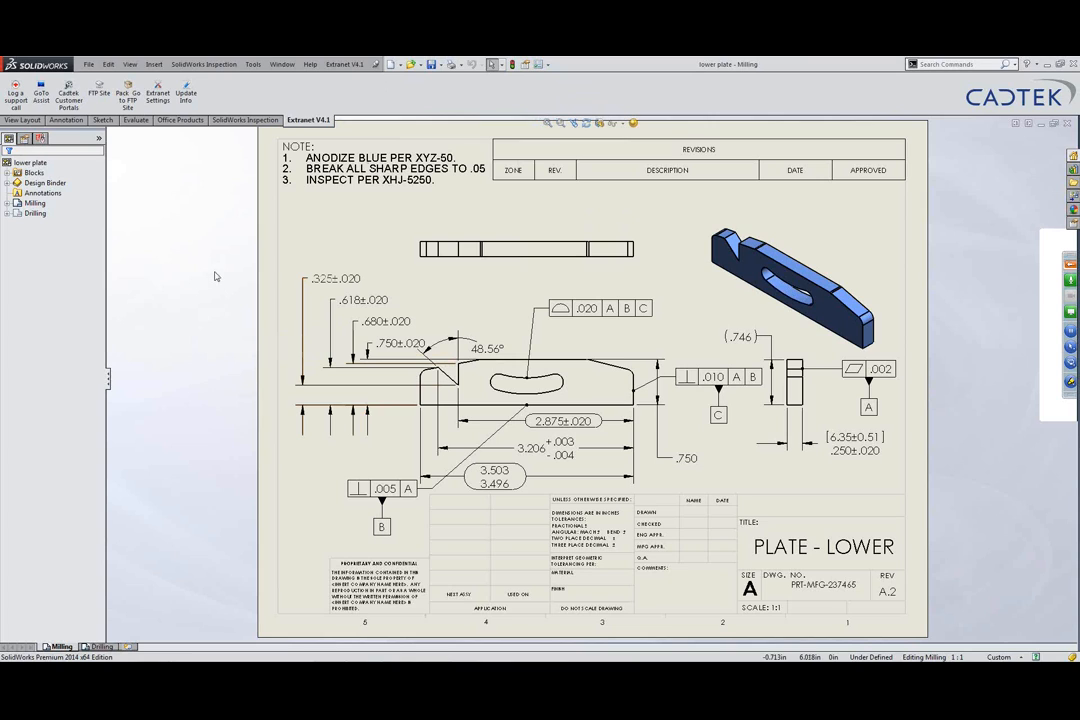
{"action": "left_click", "coordinate": [230, 119]}
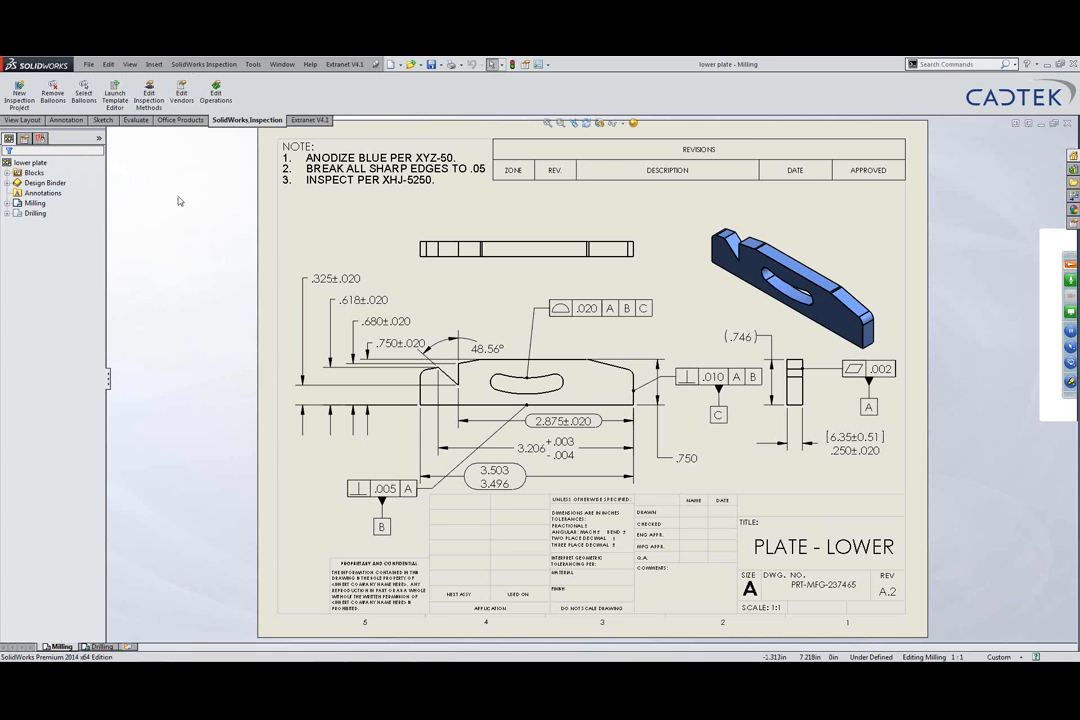
{"action": "left_click", "coordinate": [19, 96]}
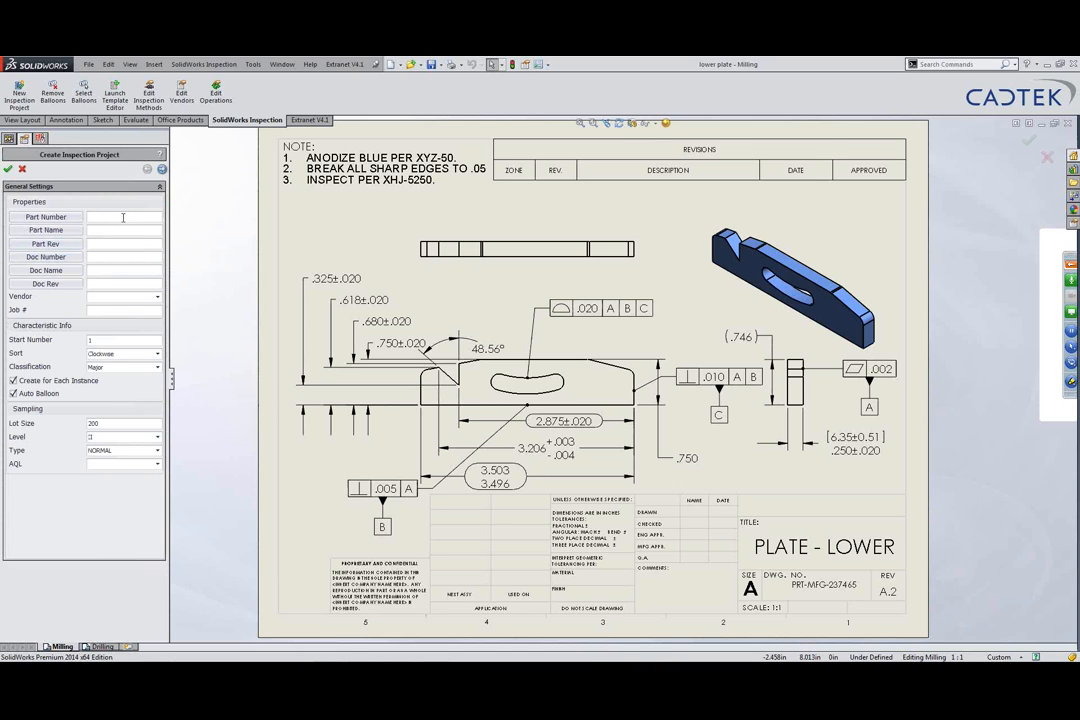
Step: Link part number PRT-MFG-237465, name PLATE - LOWER and revision A.2 to the drawing's Number, Description and Revision properties
{"action": "left_click", "coordinate": [69, 218]}
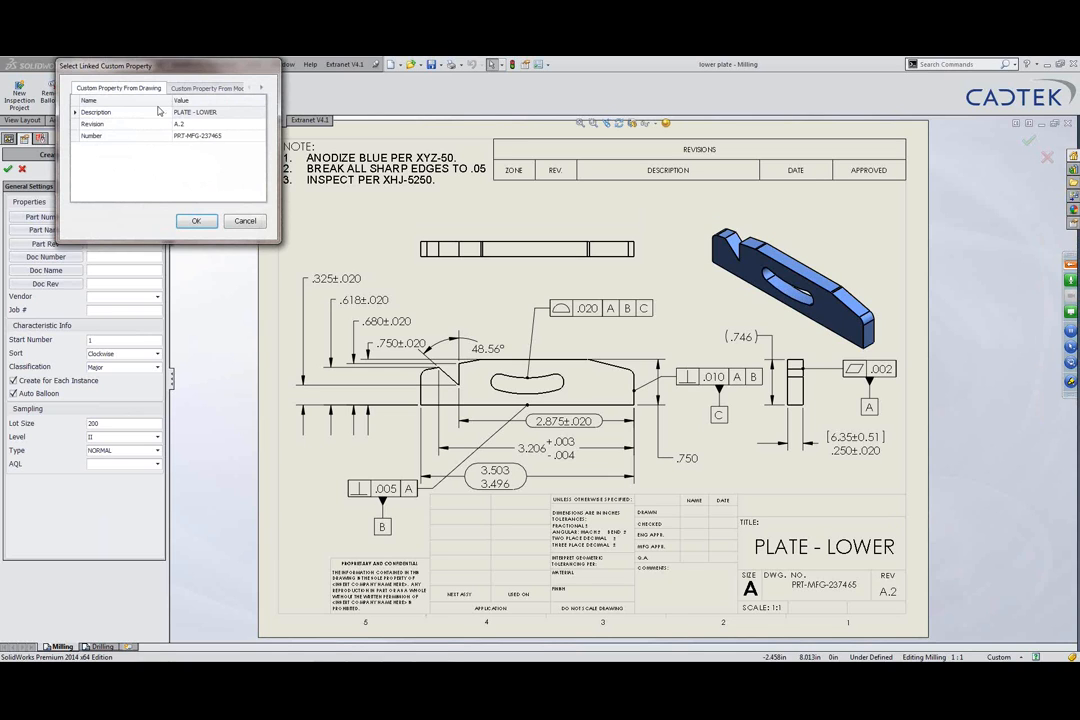
{"action": "left_click", "coordinate": [206, 138]}
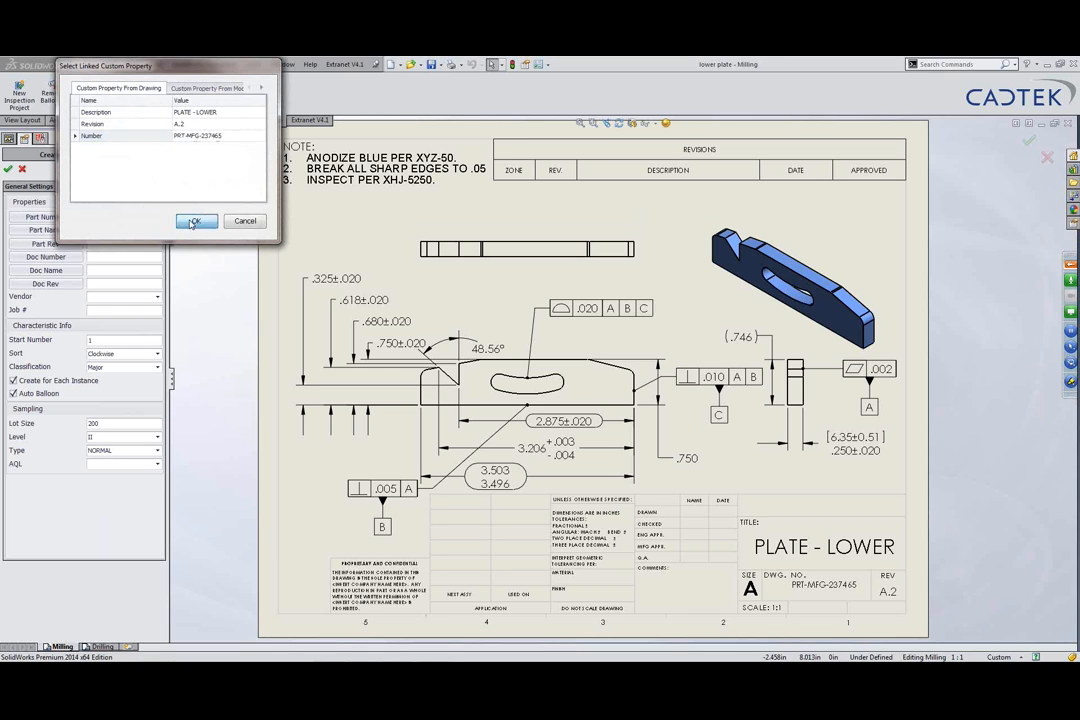
{"action": "left_click", "coordinate": [196, 221]}
{"action": "left_click", "coordinate": [64, 232]}
{"action": "left_click", "coordinate": [172, 114]}
{"action": "left_click", "coordinate": [178, 220]}
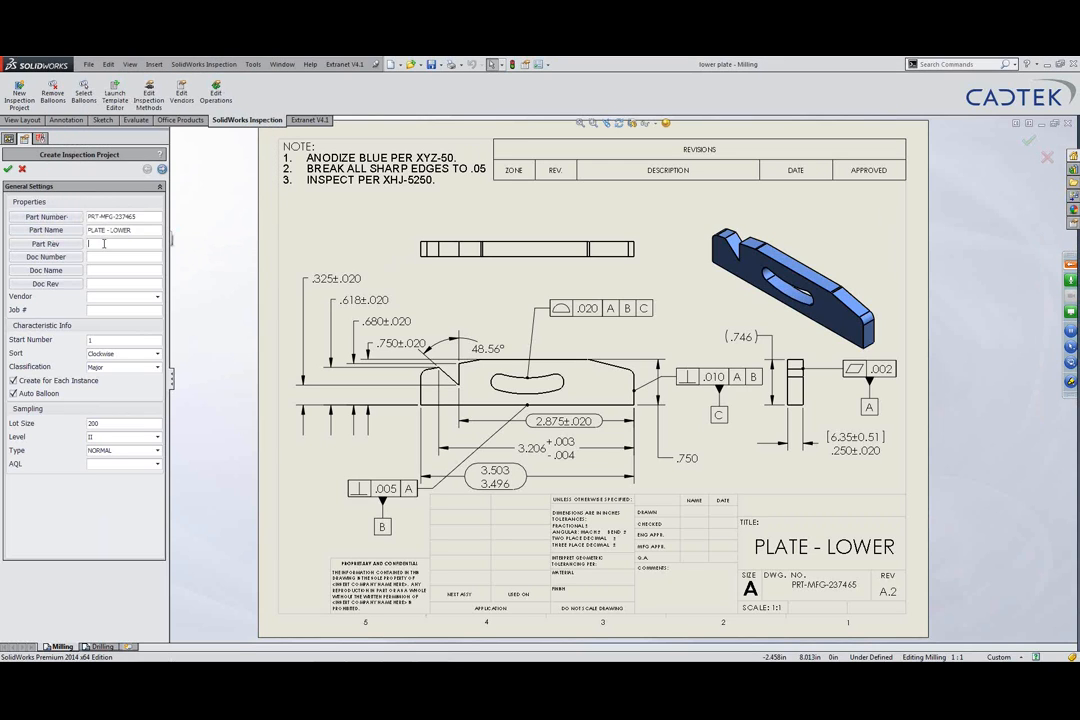
{"action": "left_click", "coordinate": [45, 243]}
{"action": "left_click", "coordinate": [175, 223]}
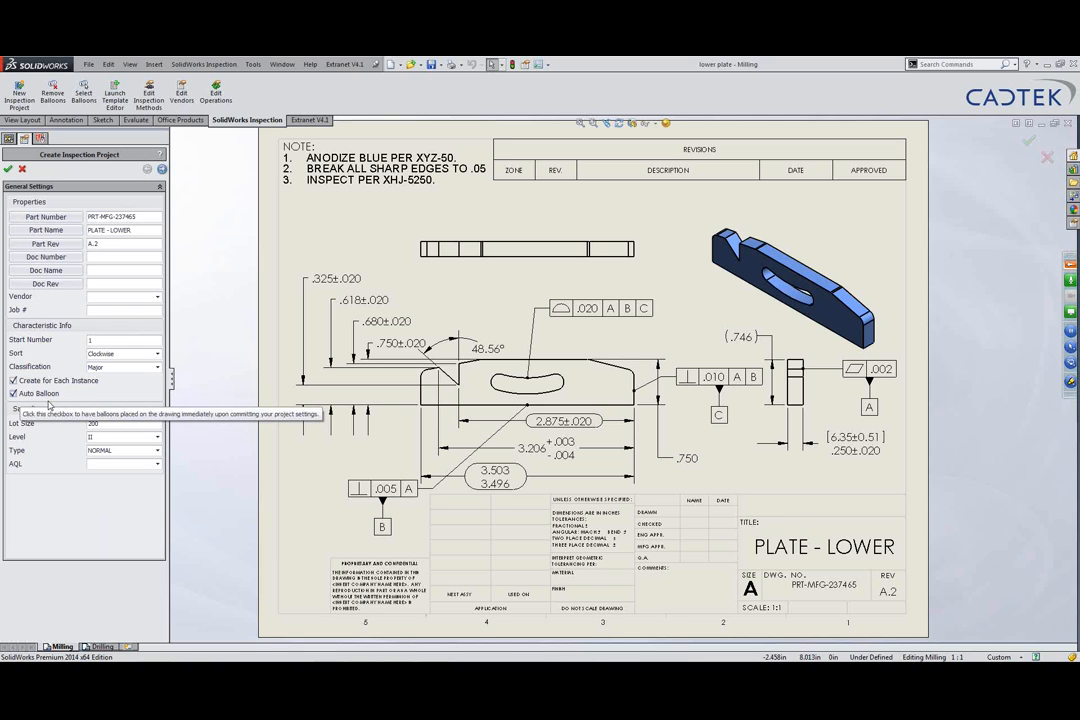
Step: Keep the inspection type NORMAL, enter AQL 1.0, and advance to Extraction Settings
{"action": "left_click", "coordinate": [131, 455]}
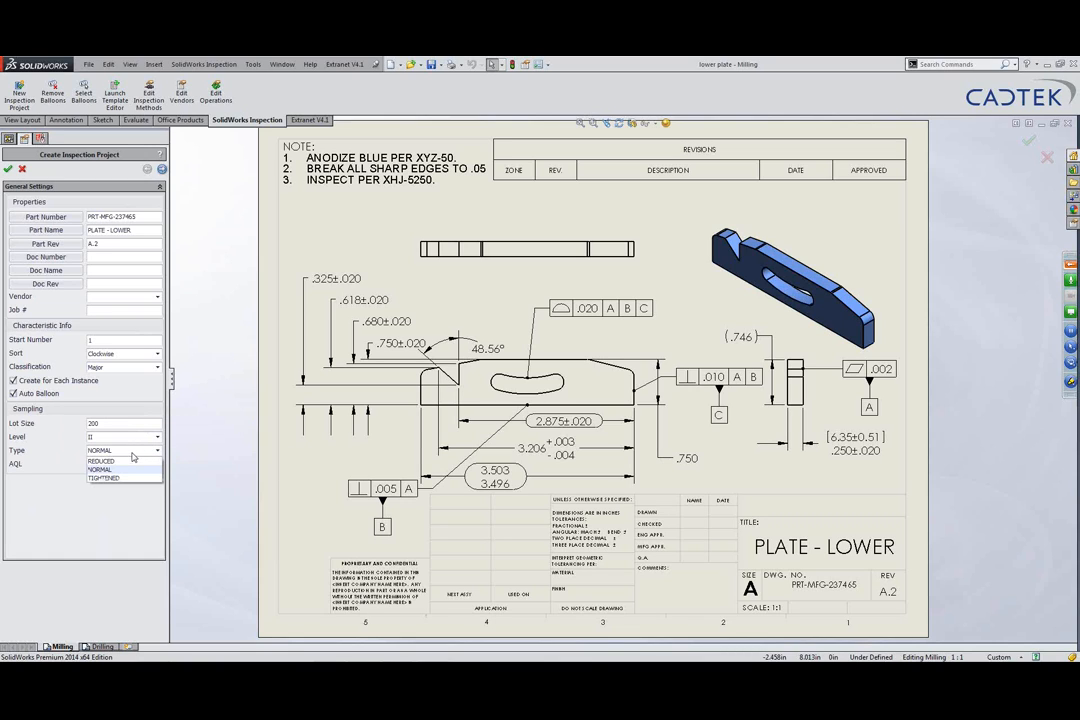
{"action": "left_click", "coordinate": [62, 480]}
{"action": "left_click", "coordinate": [107, 466]}
{"action": "type", "text": "1.0"}
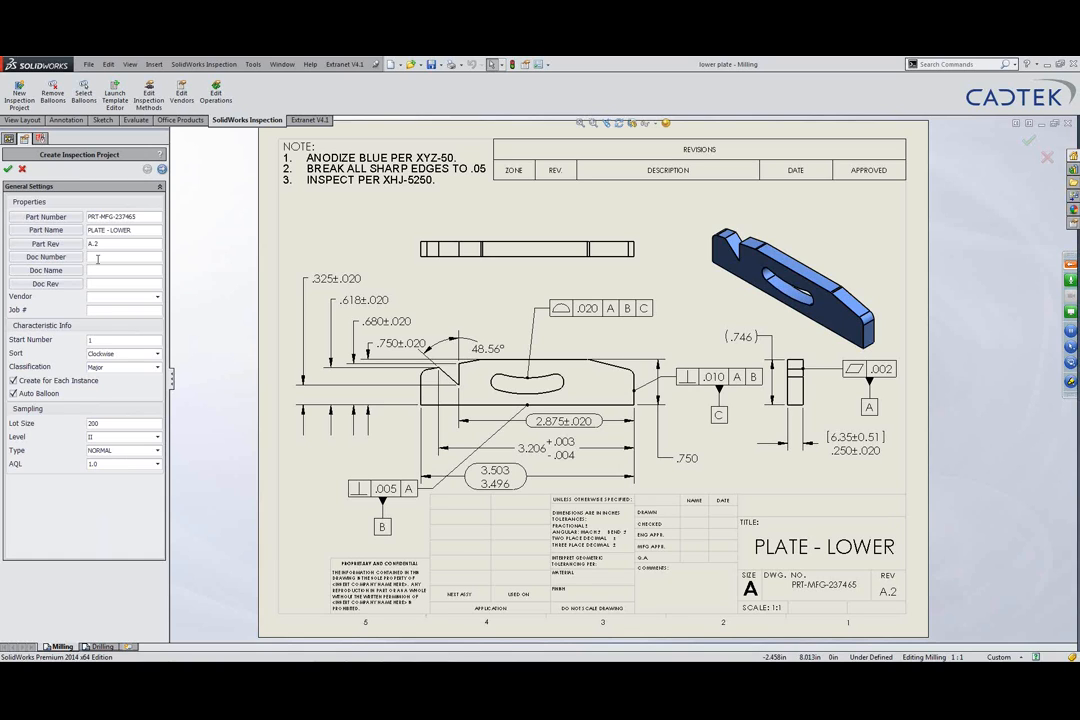
{"action": "left_click", "coordinate": [162, 170]}
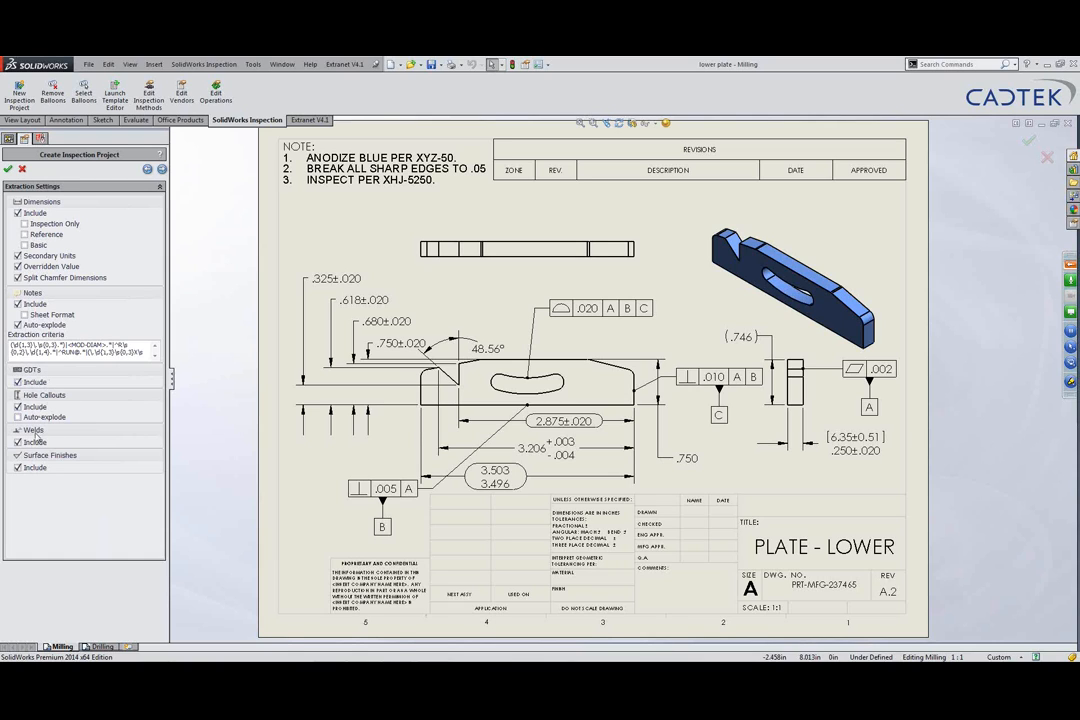
Step: Keep By Precision tolerances and create the project so the LOWER PLATE drawing gets auto-ballooned
{"action": "left_click", "coordinate": [161, 169]}
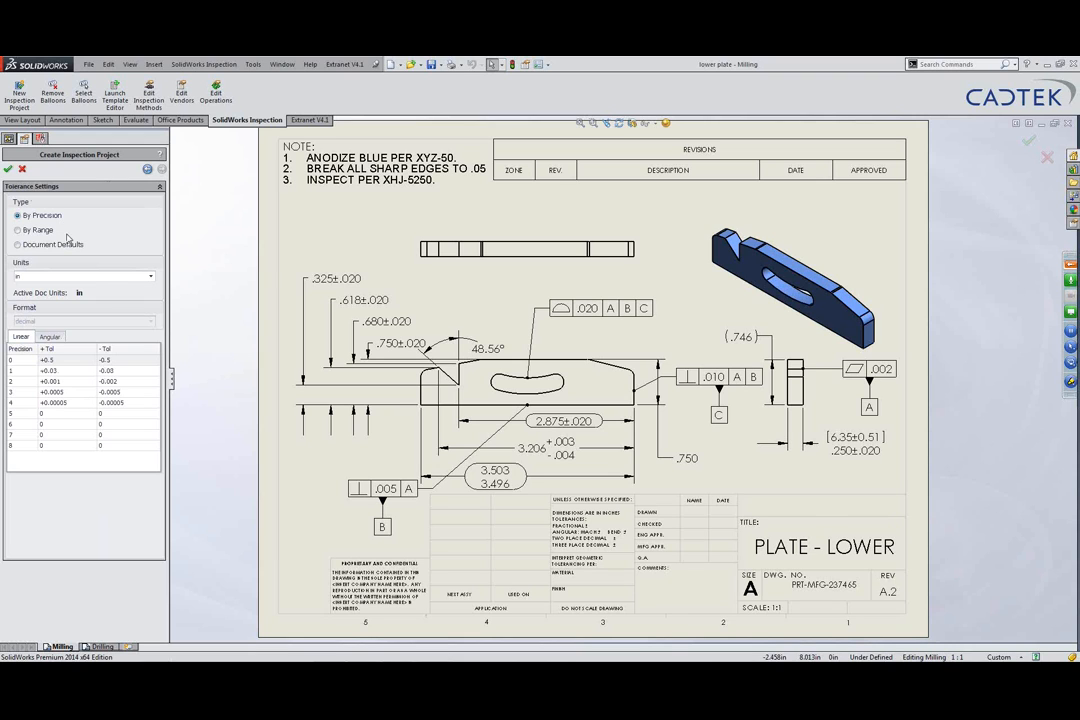
{"action": "left_click", "coordinate": [7, 169]}
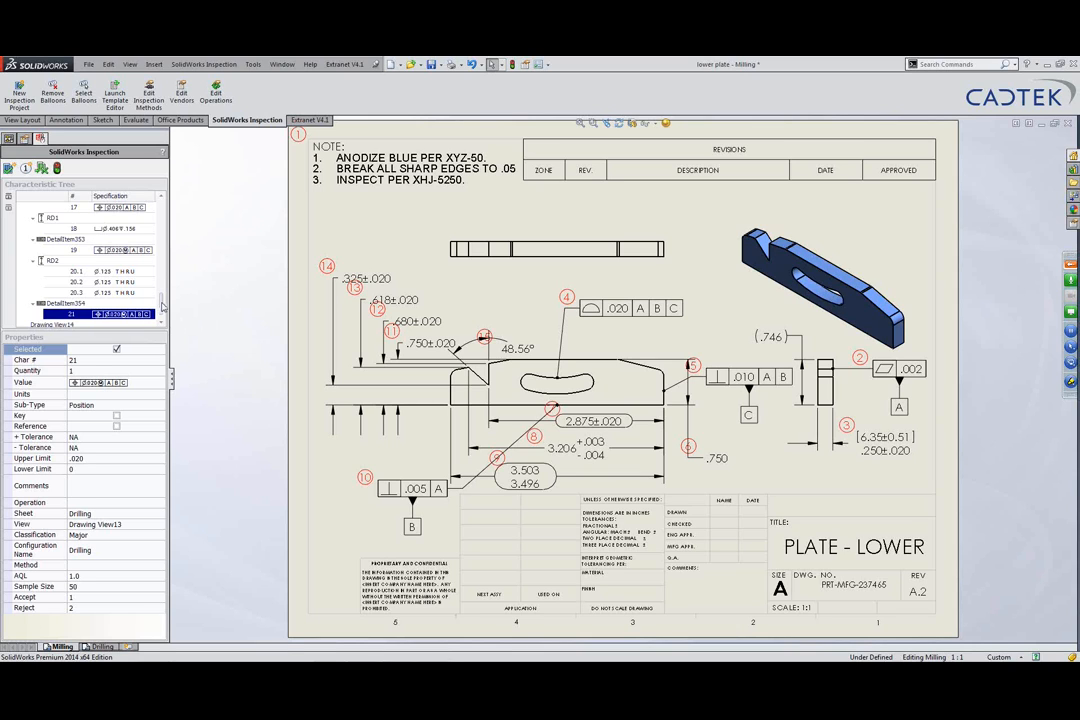
{"action": "scroll", "coordinate": [137, 260], "scroll_direction": "up", "scroll_amount": 10}
{"action": "scroll", "coordinate": [170, 235], "scroll_direction": "up", "scroll_amount": 3}
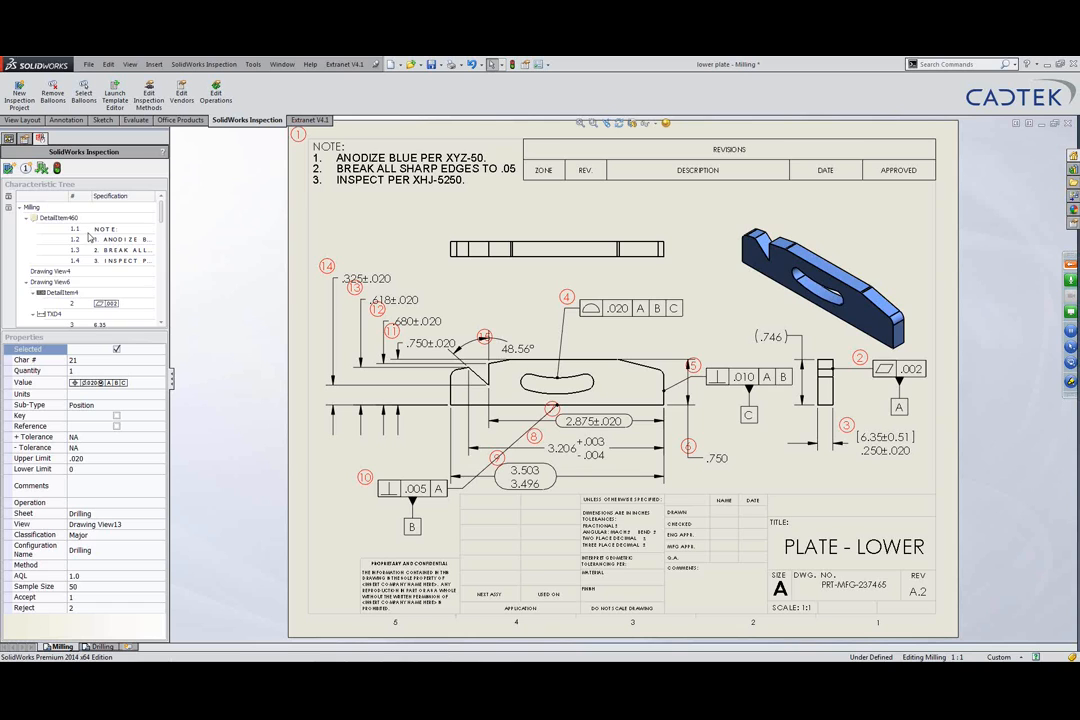
{"action": "right_click", "coordinate": [124, 230]}
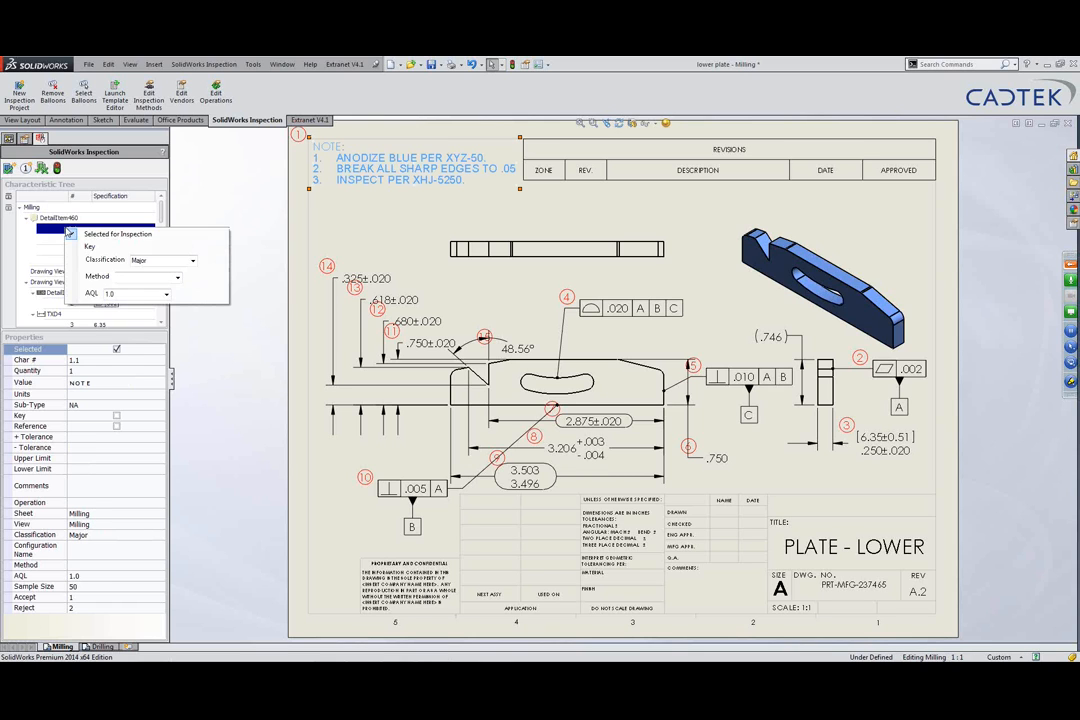
{"action": "left_click", "coordinate": [118, 234]}
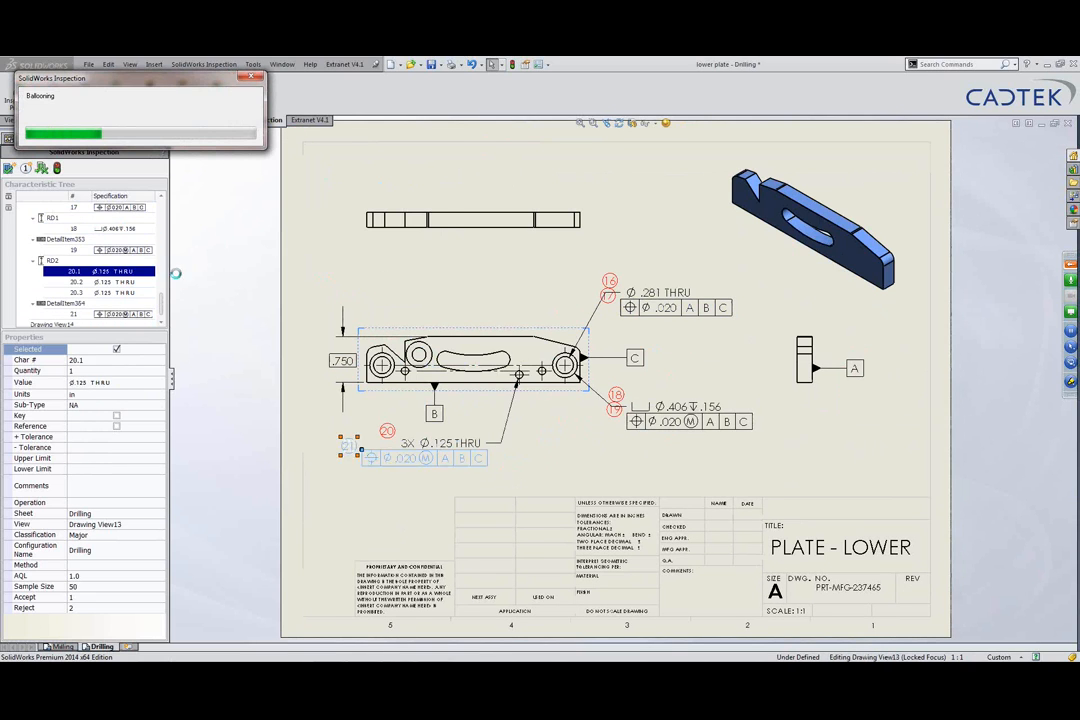
{"action": "left_click_drag", "start_coordinate": [162, 300], "coordinate": [164, 266]}
Step: Mark the .325 dimension (characteristic 14) as a key characteristic
{"action": "left_click", "coordinate": [120, 270]}
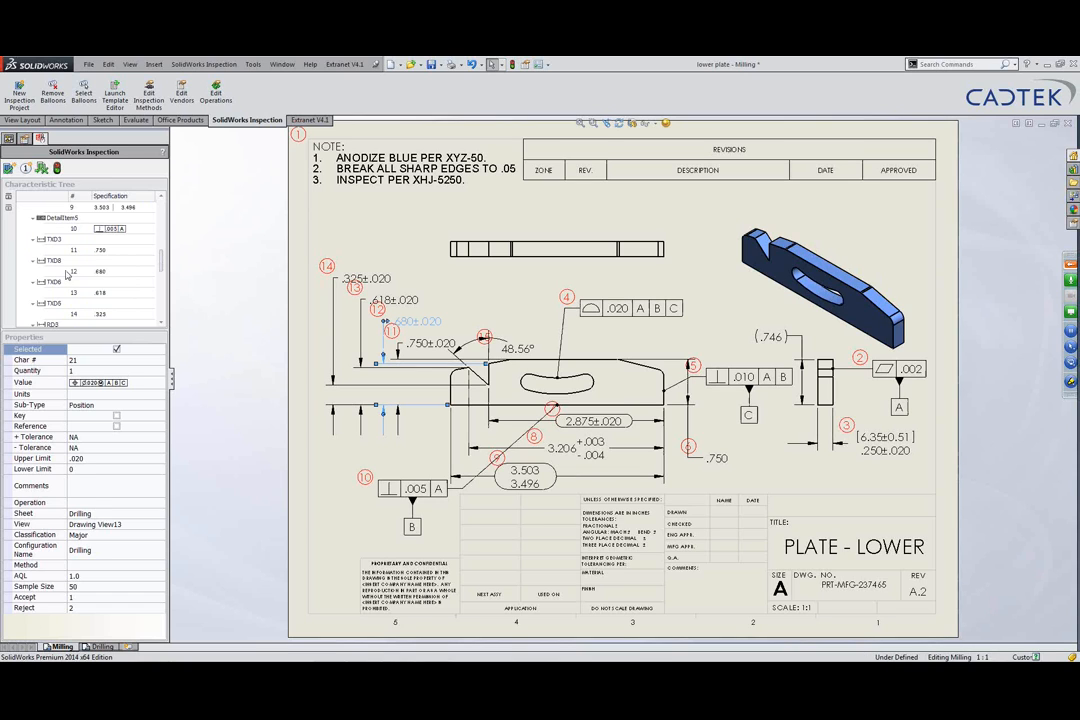
{"action": "left_click", "coordinate": [398, 300]}
{"action": "left_click", "coordinate": [371, 280]}
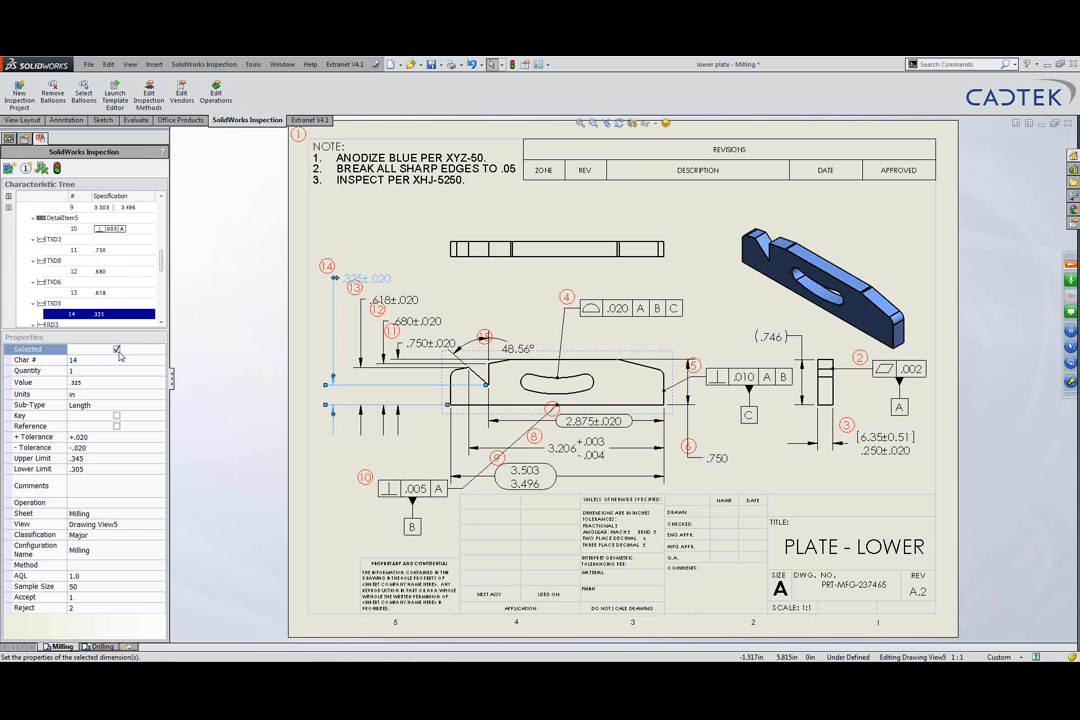
{"action": "left_click", "coordinate": [116, 415]}
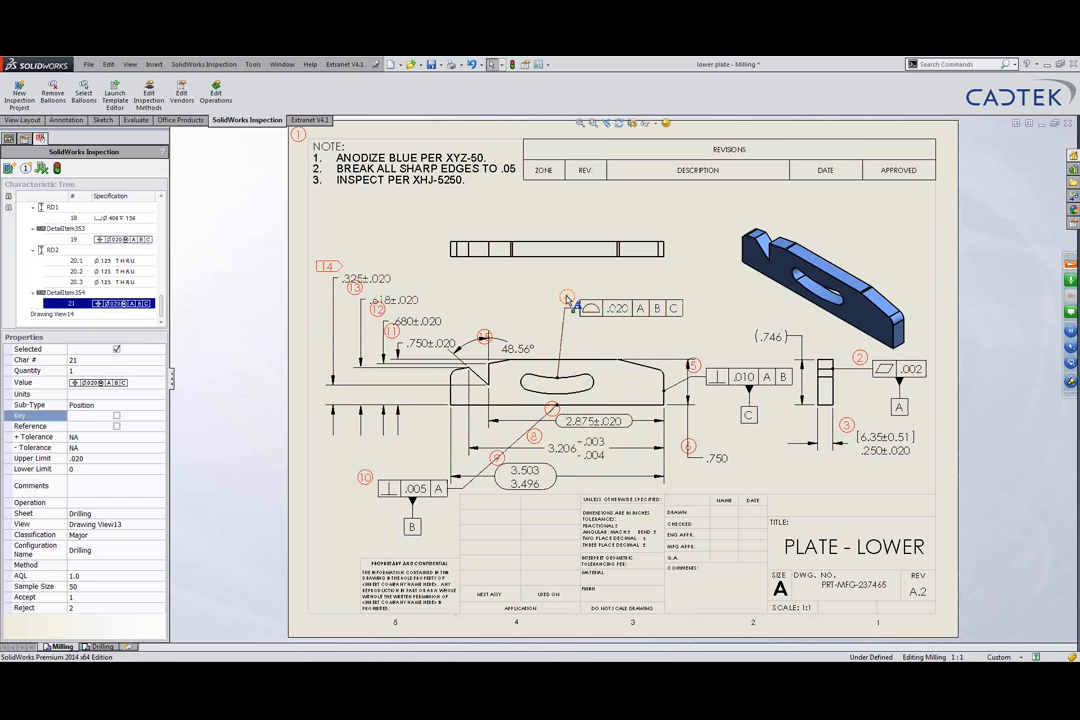
Step: Exclude the .020 profile tolerance from inspection and drag its feature control frame to the right
{"action": "left_click", "coordinate": [612, 309]}
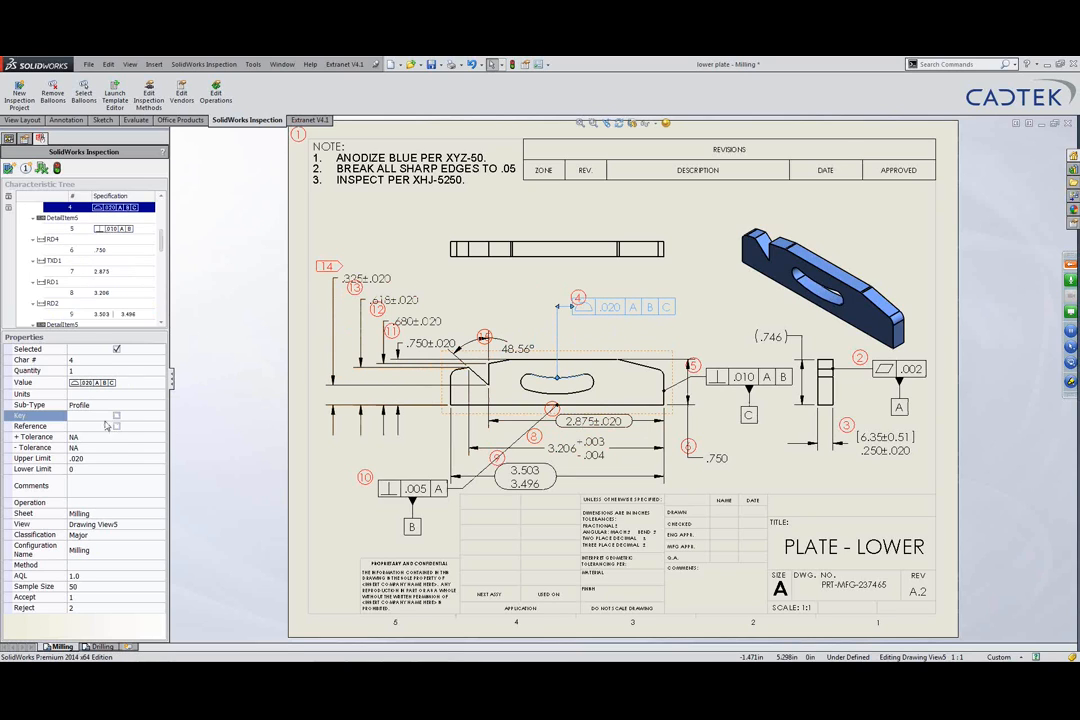
{"action": "left_click", "coordinate": [116, 349]}
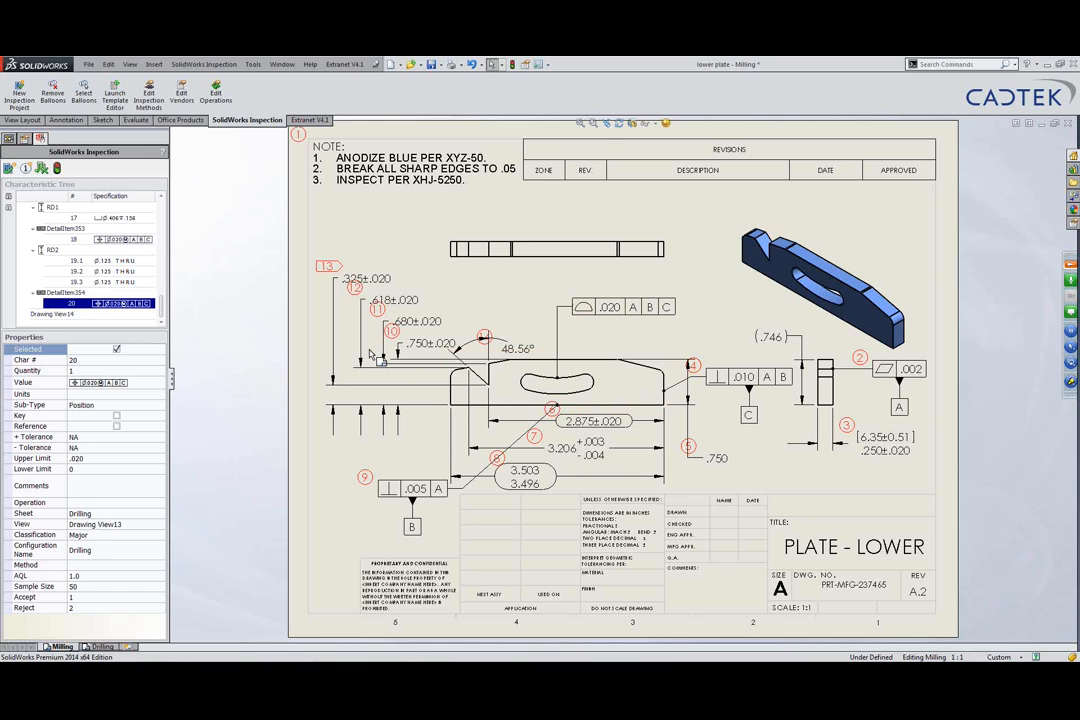
{"action": "left_click_drag", "start_coordinate": [668, 314], "coordinate": [747, 323]}
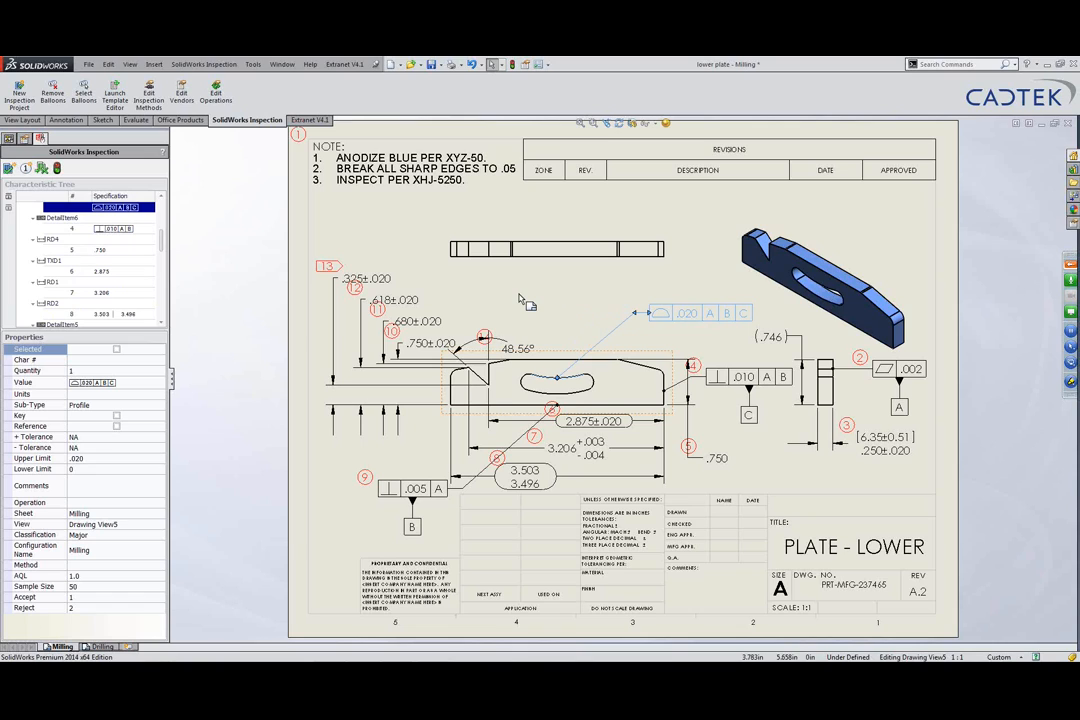
{"action": "left_click", "coordinate": [950, 65]}
Step: Use the LAYER command to change the Balloons layer colour from red to green
{"action": "type", "text": "LAYER"}
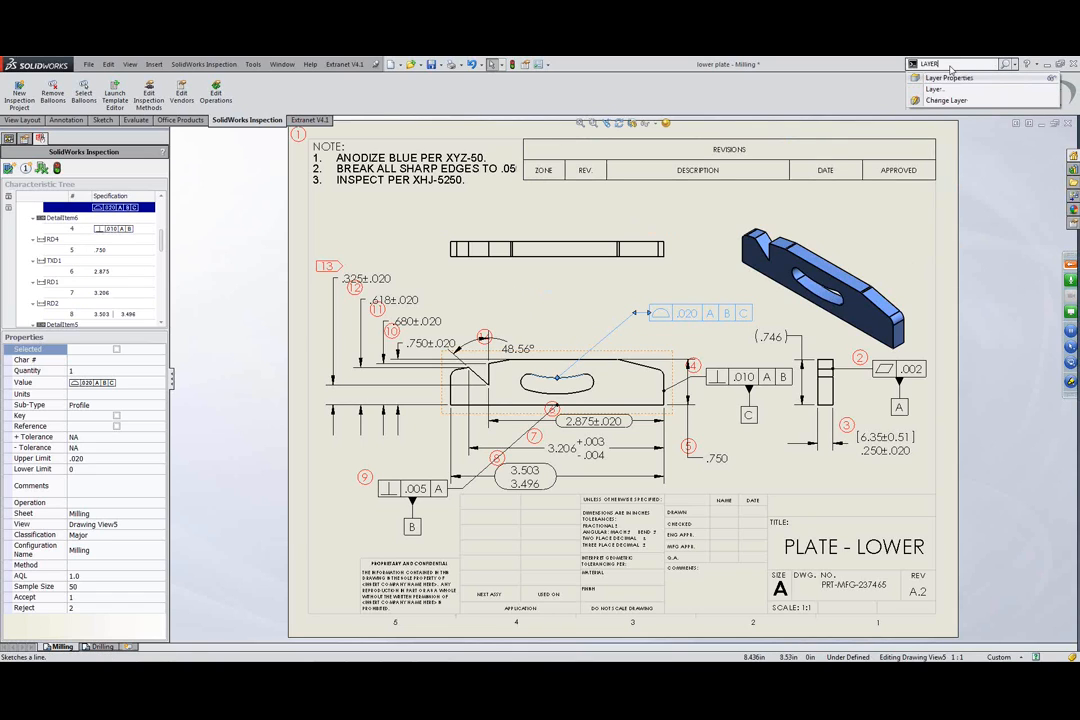
{"action": "left_click", "coordinate": [948, 77]}
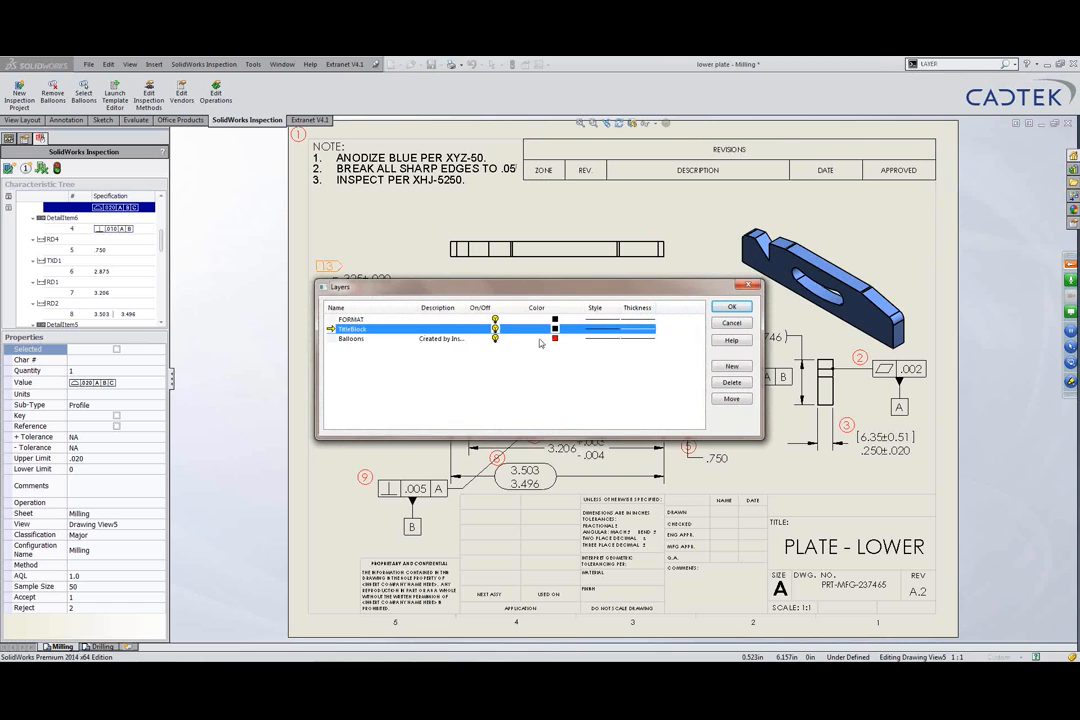
{"action": "left_click", "coordinate": [496, 340]}
{"action": "left_click", "coordinate": [554, 338]}
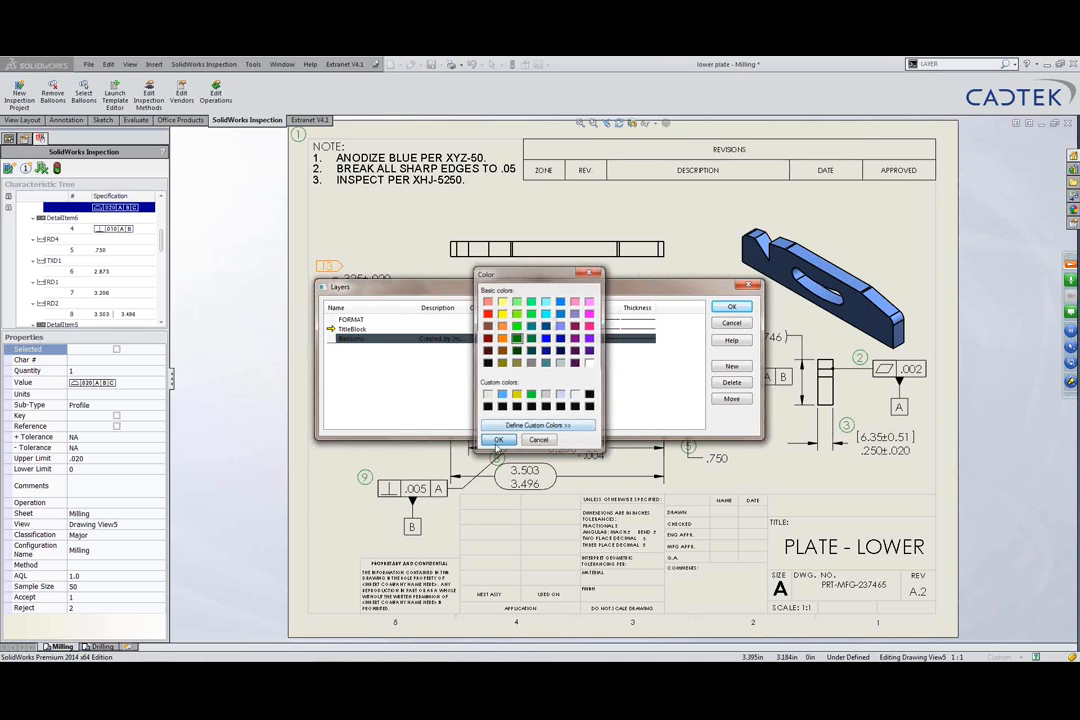
{"action": "left_click", "coordinate": [498, 440]}
{"action": "left_click", "coordinate": [731, 307]}
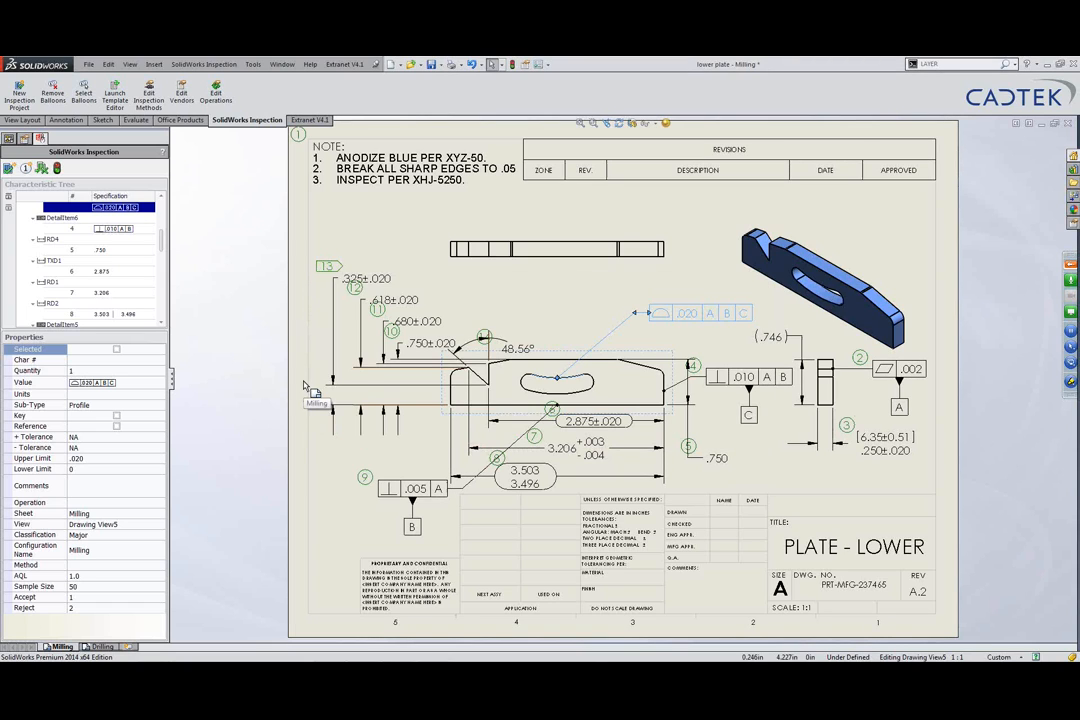
{"action": "left_click", "coordinate": [545, 300]}
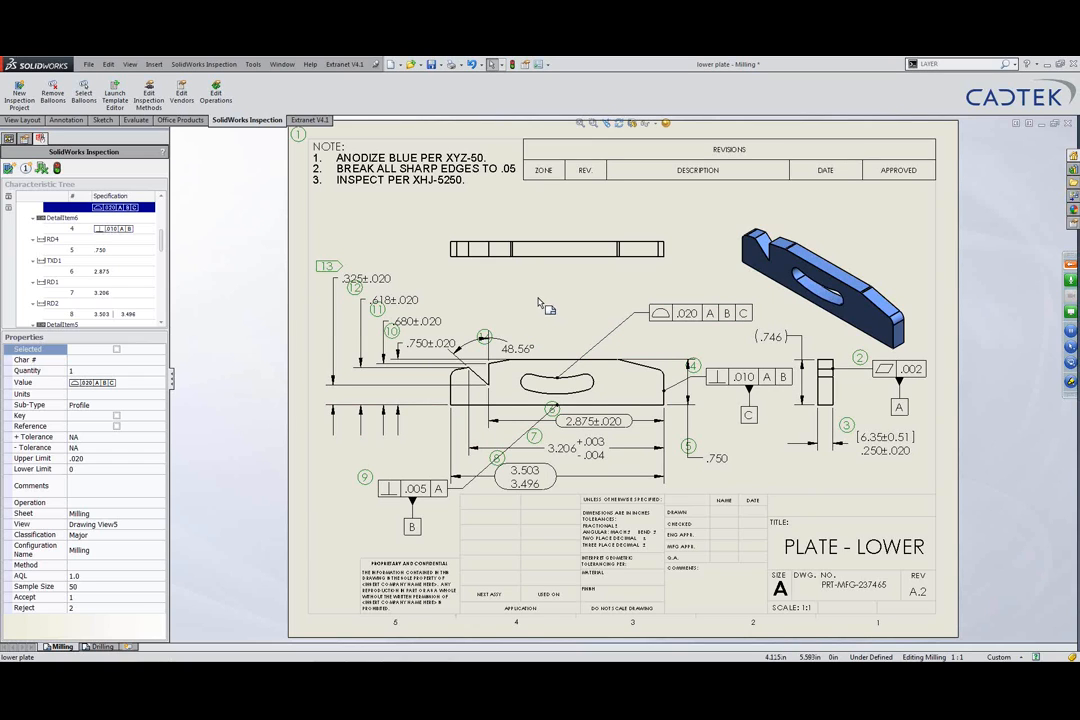
Step: Add a 1.196 Smart Dimension between the slot arcs, placed above the slot with arrows inward
{"action": "right_click_drag", "start_coordinate": [565, 299], "coordinate": [505, 305]}
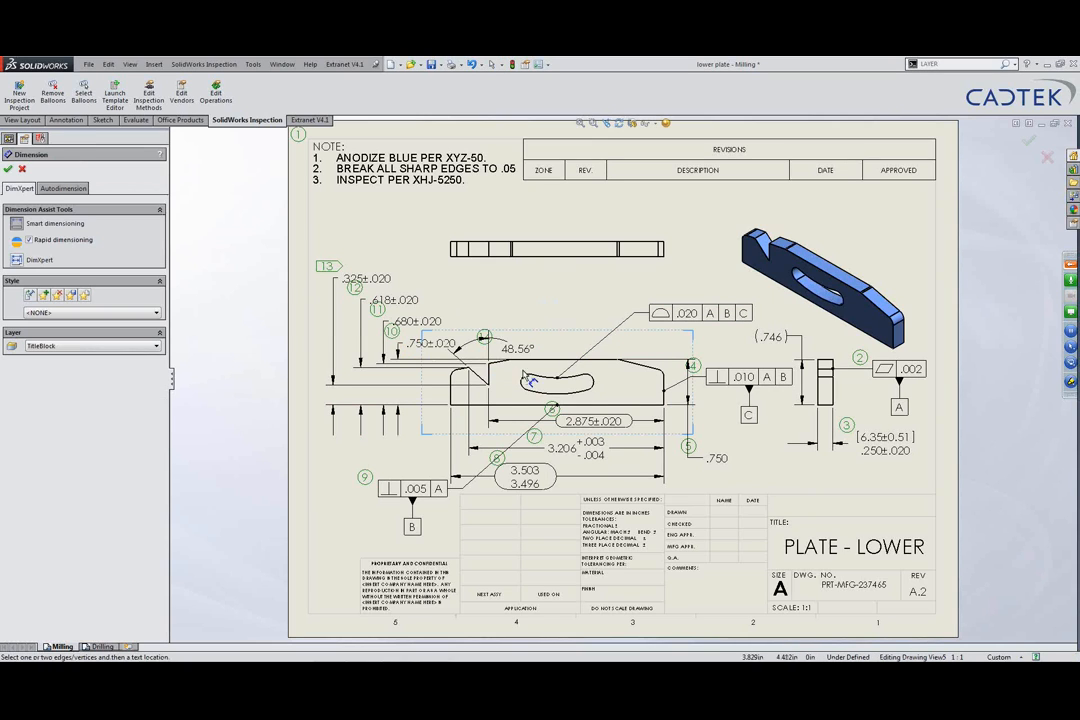
{"action": "left_click", "coordinate": [600, 390]}
{"action": "left_click", "coordinate": [603, 295]}
{"action": "left_click", "coordinate": [603, 295]}
{"action": "key", "text": "Escape"}
{"action": "left_click", "coordinate": [562, 296]}
{"action": "left_click", "coordinate": [409, 240]}
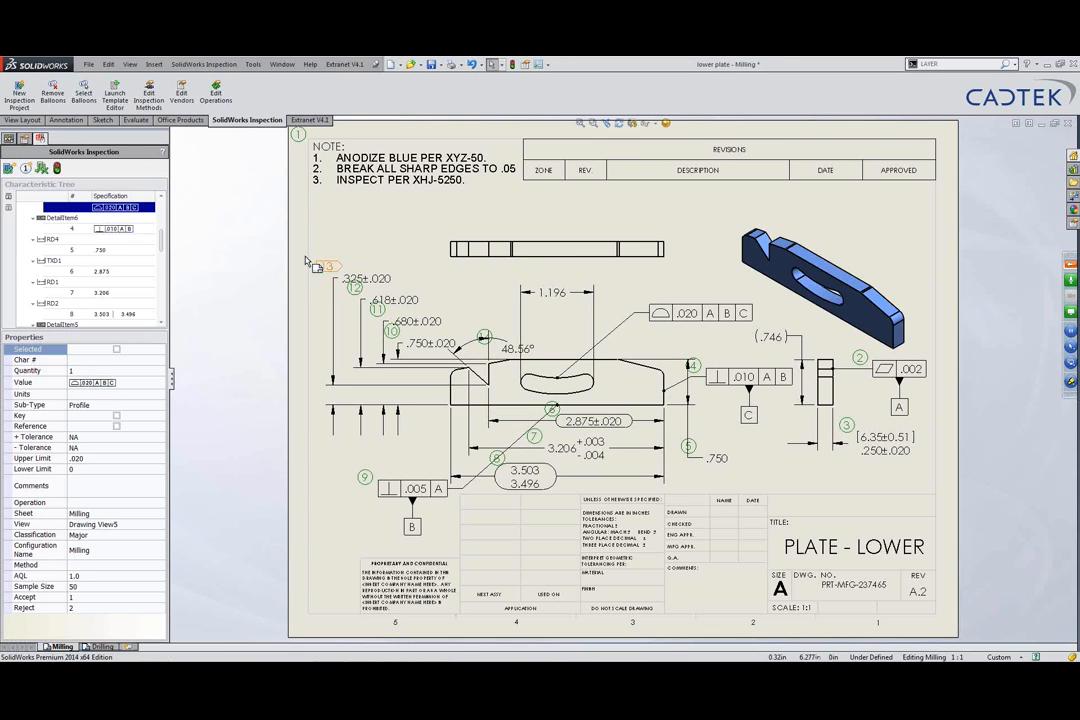
Step: Include the 1.196 dimension's RD5 characteristic in the inspection so it becomes balloon 15
{"action": "left_click", "coordinate": [556, 292]}
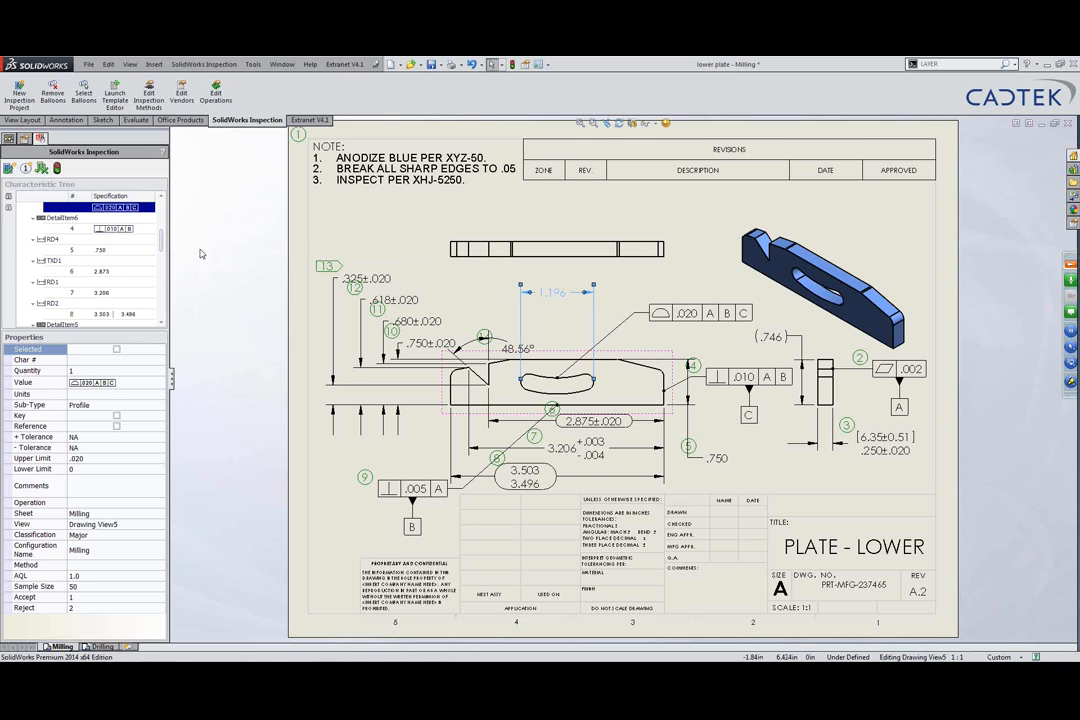
{"action": "left_click", "coordinate": [57, 168]}
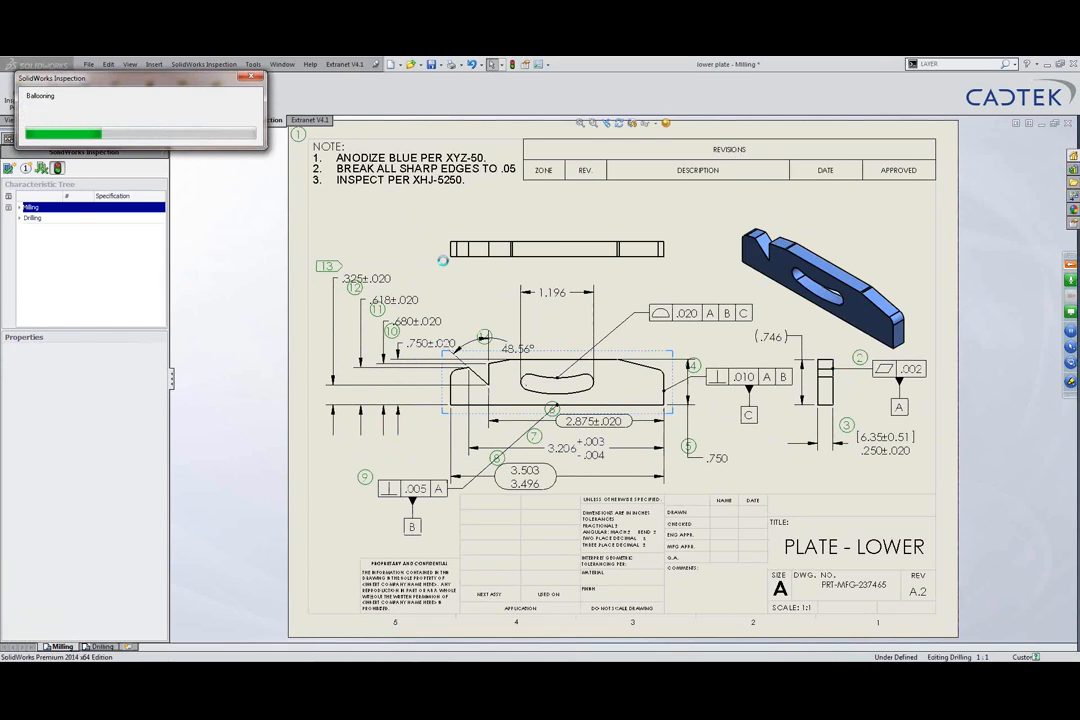
{"action": "left_click", "coordinate": [553, 294]}
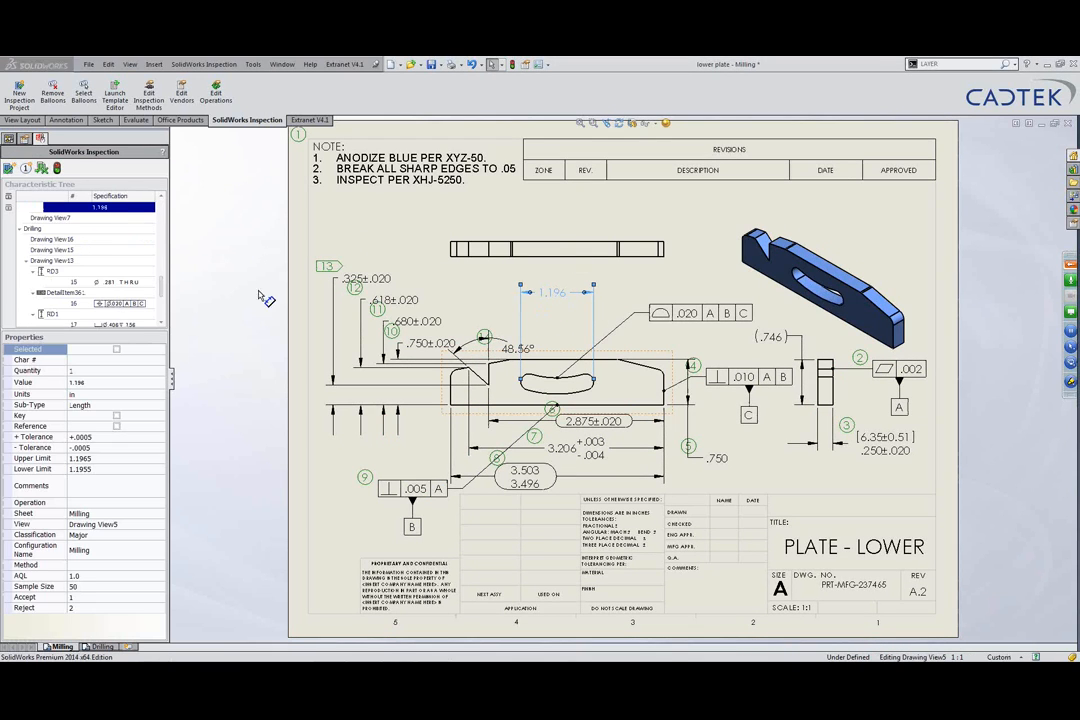
{"action": "left_click", "coordinate": [161, 197]}
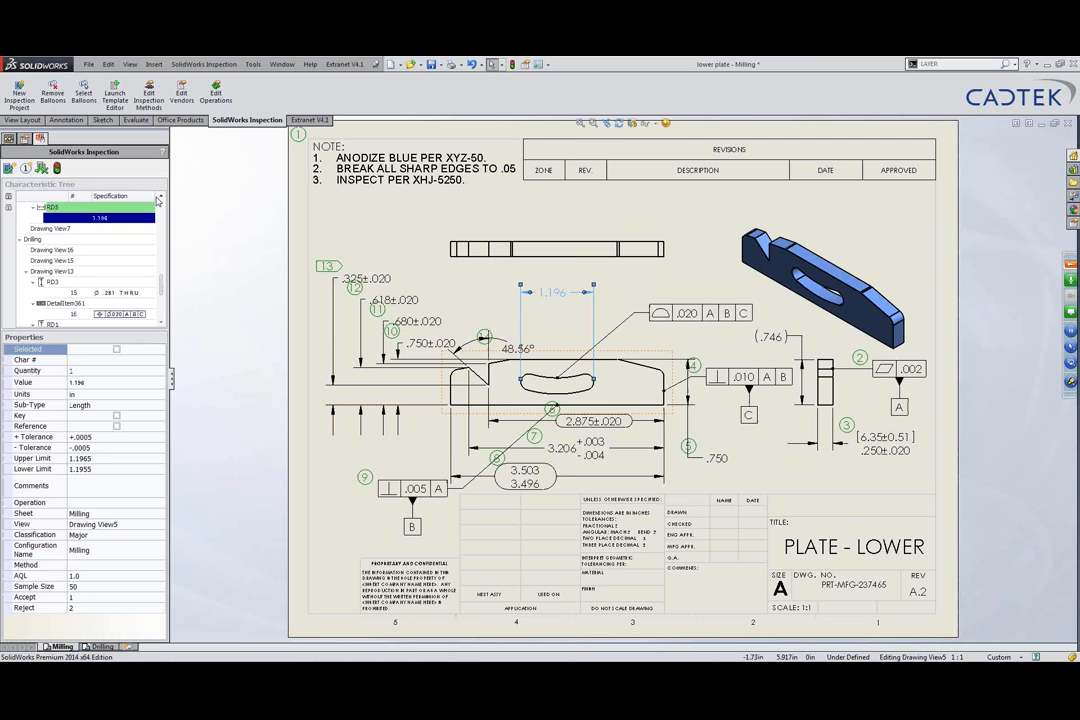
{"action": "left_click", "coordinate": [161, 197]}
{"action": "left_click", "coordinate": [161, 197]}
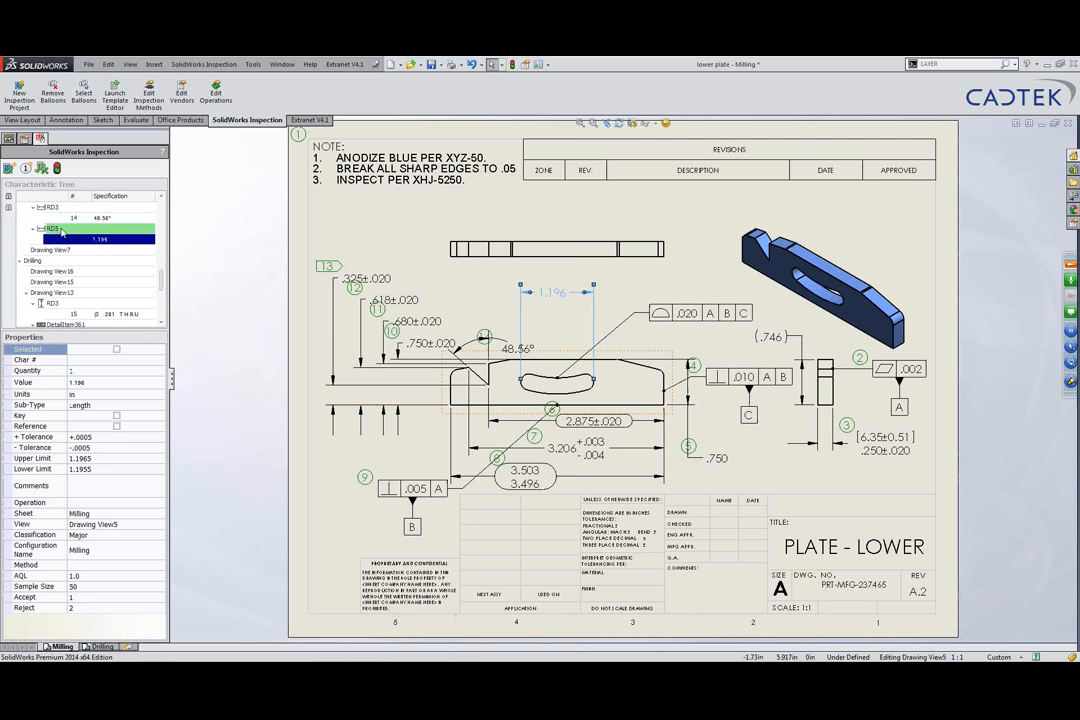
{"action": "mouse_move", "coordinate": [161, 283]}
{"action": "left_mouse_down"}
{"action": "mouse_move", "coordinate": [163, 216]}
{"action": "mouse_move", "coordinate": [163, 310]}
{"action": "mouse_move", "coordinate": [169, 283]}
{"action": "left_mouse_up"}
{"action": "left_click", "coordinate": [50, 260]}
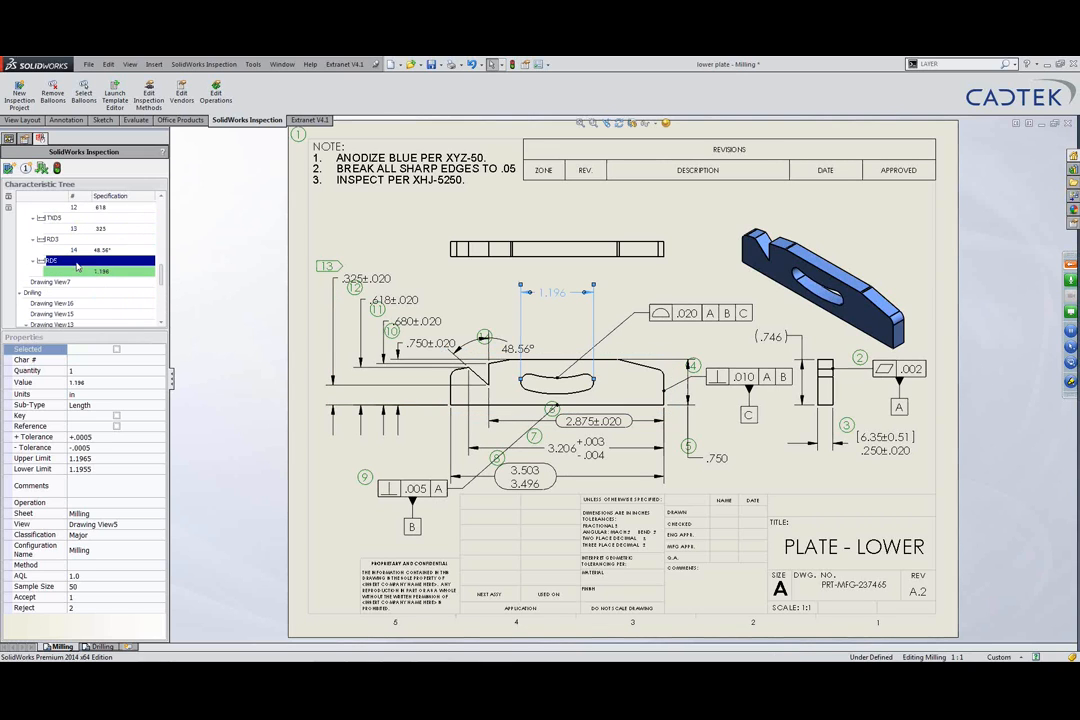
{"action": "left_click", "coordinate": [117, 350]}
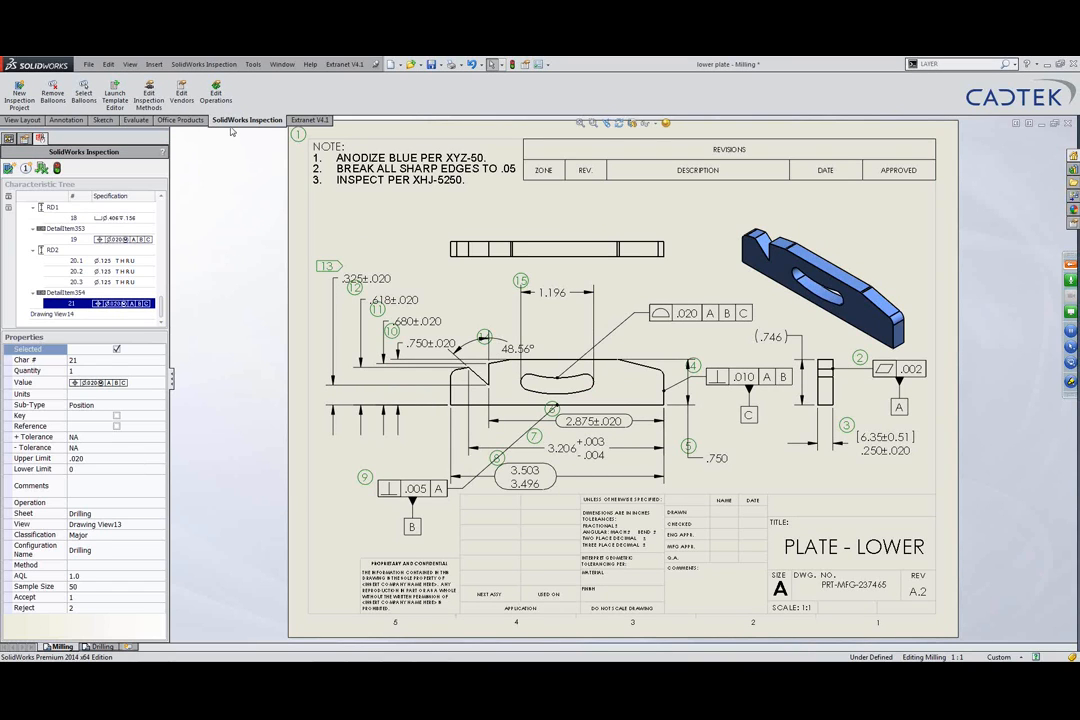
Step: Save the drawing as Adobe PDF 'lower plate.PDF' with both sheets, then return to the slide show
{"action": "left_click", "coordinate": [437, 64]}
{"action": "left_click", "coordinate": [456, 88]}
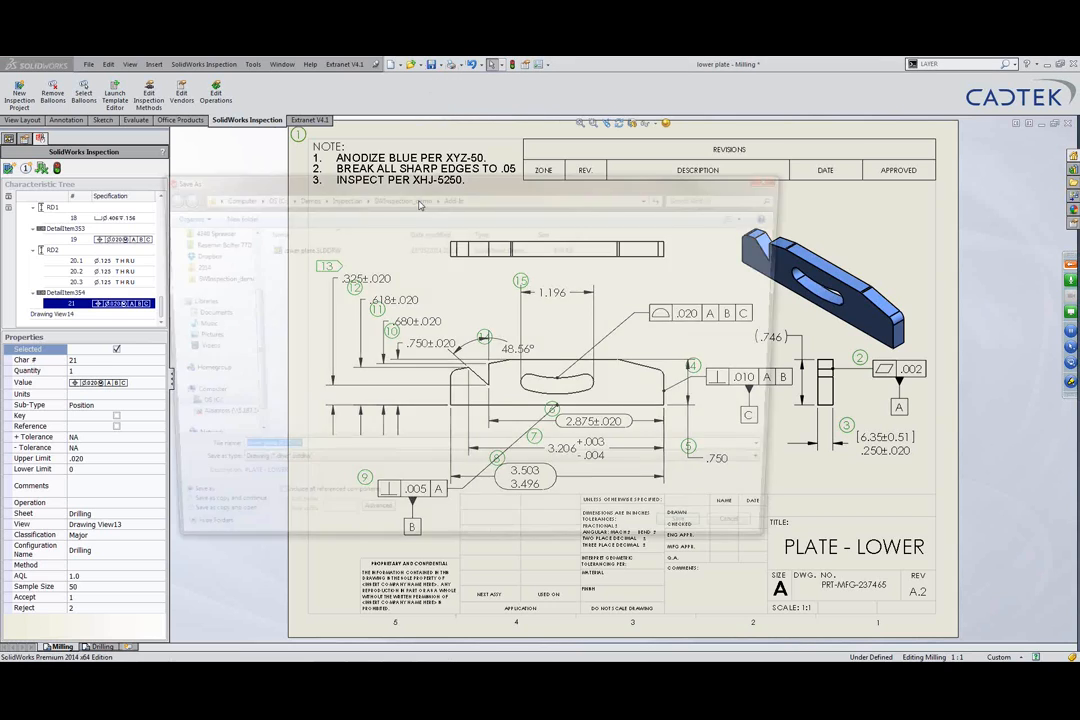
{"action": "left_click", "coordinate": [278, 470]}
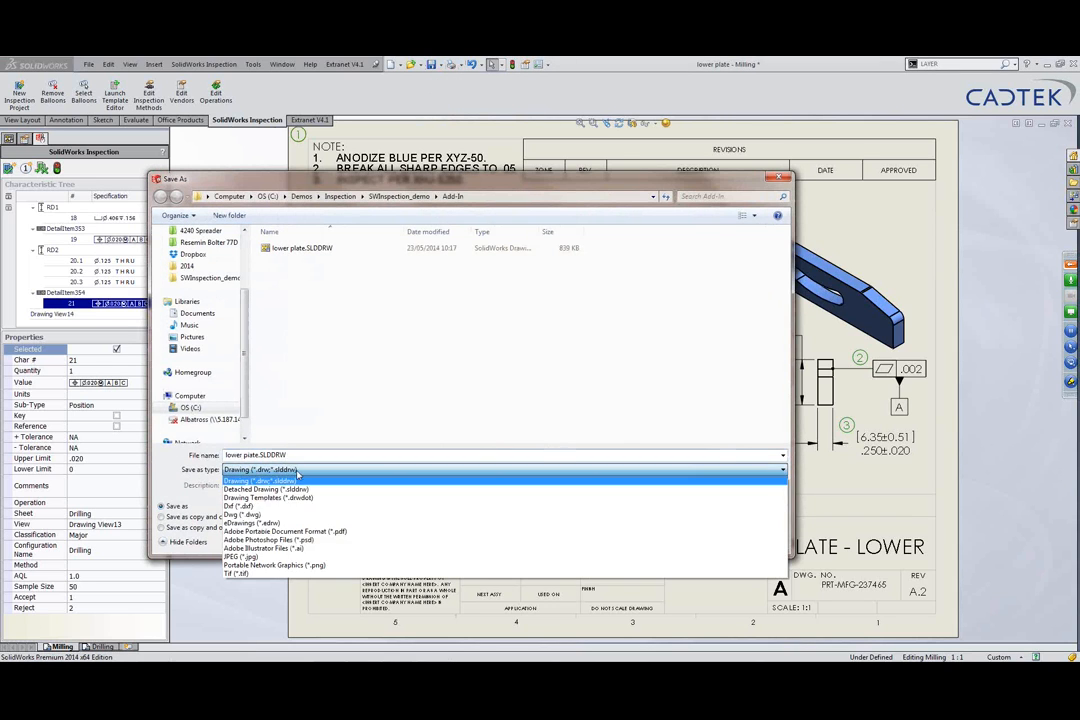
{"action": "left_click", "coordinate": [300, 537]}
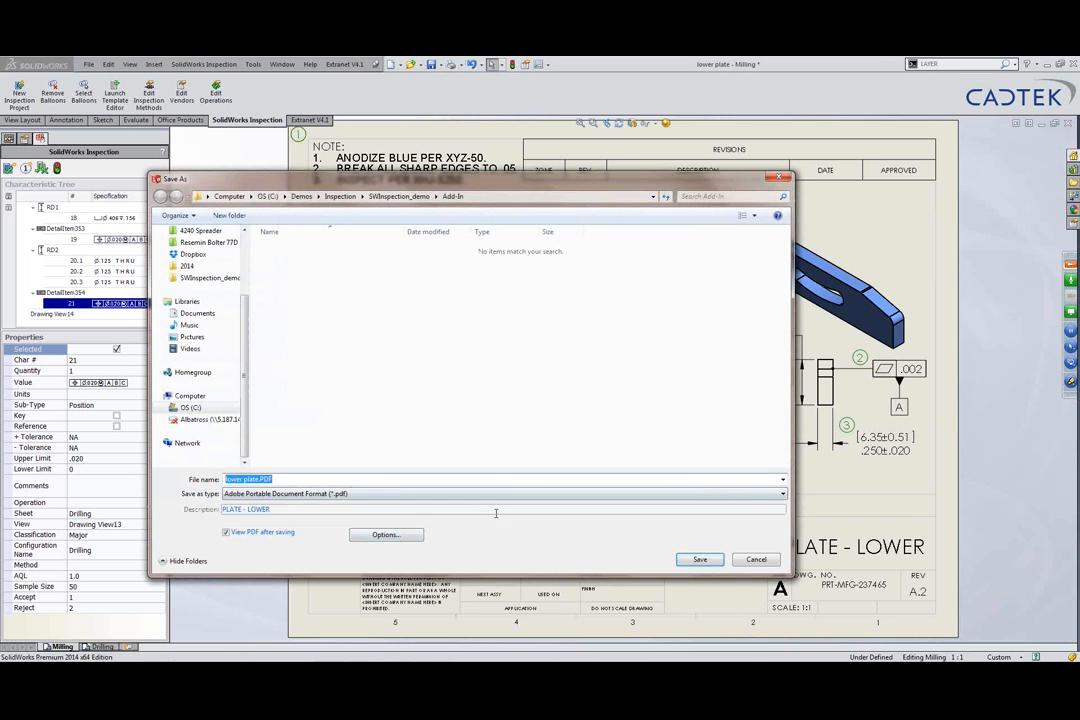
{"action": "left_click", "coordinate": [700, 559]}
{"action": "left_click", "coordinate": [535, 416]}
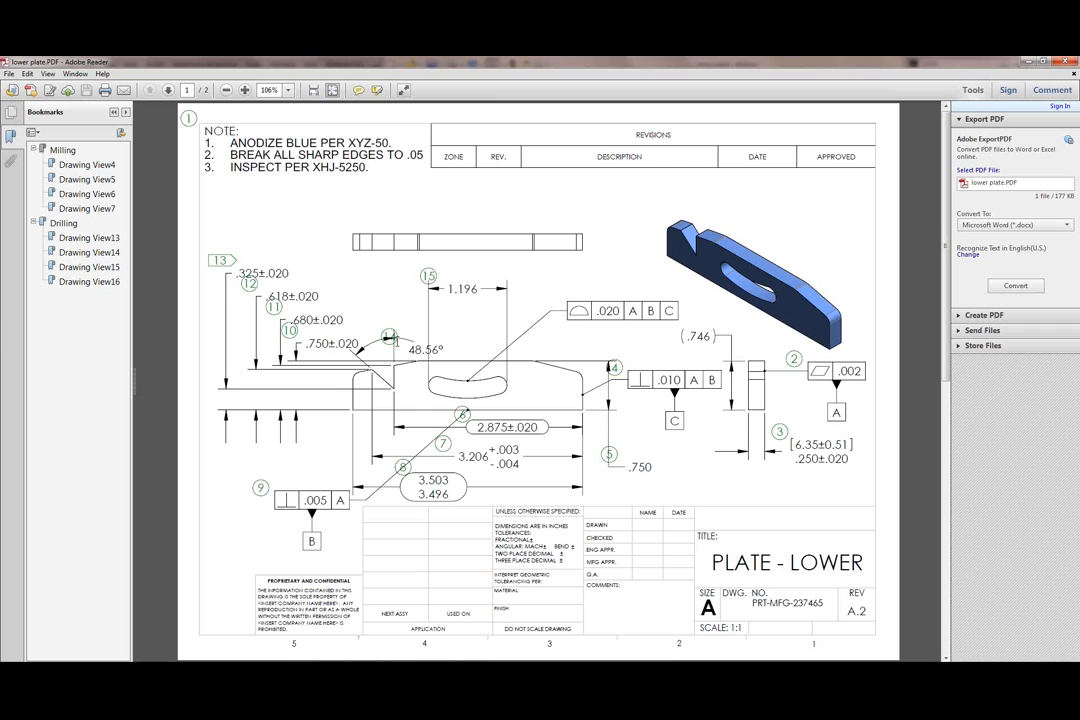
{"action": "key", "text": "alt+Tab"}
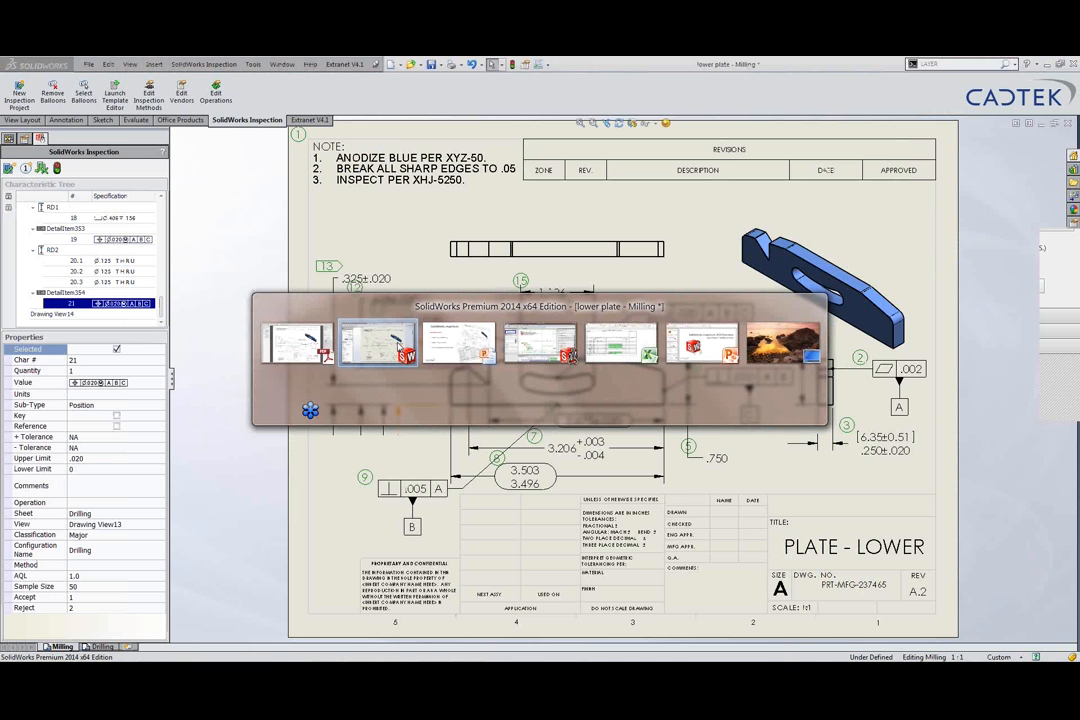
{"action": "key", "text": "alt+Tab"}
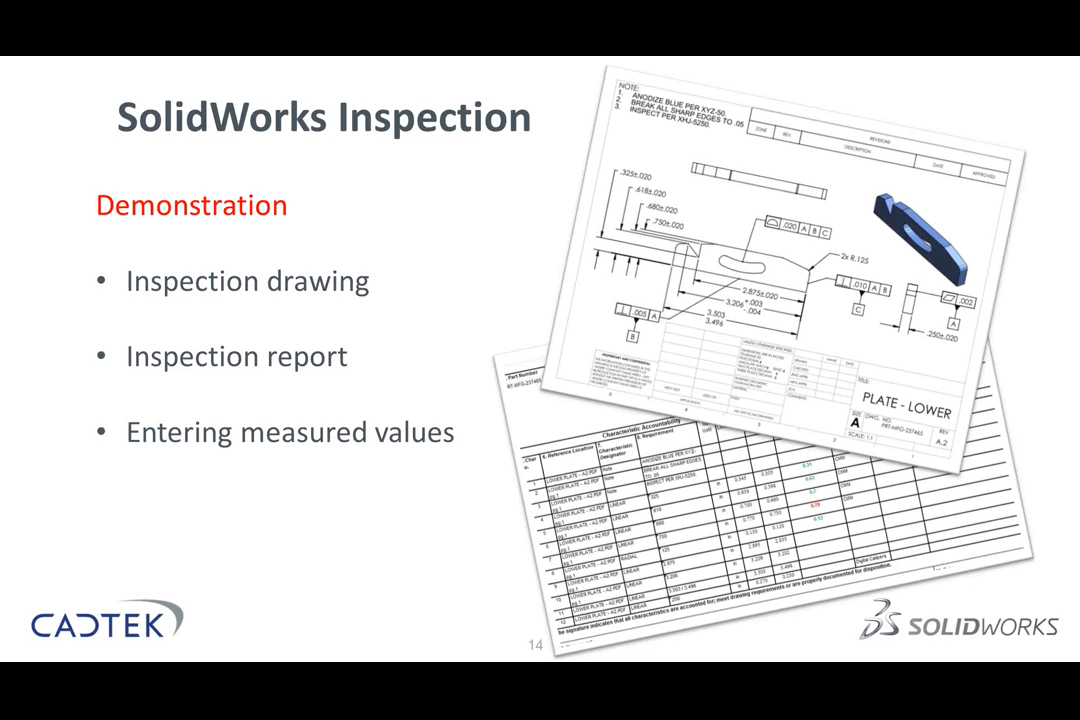